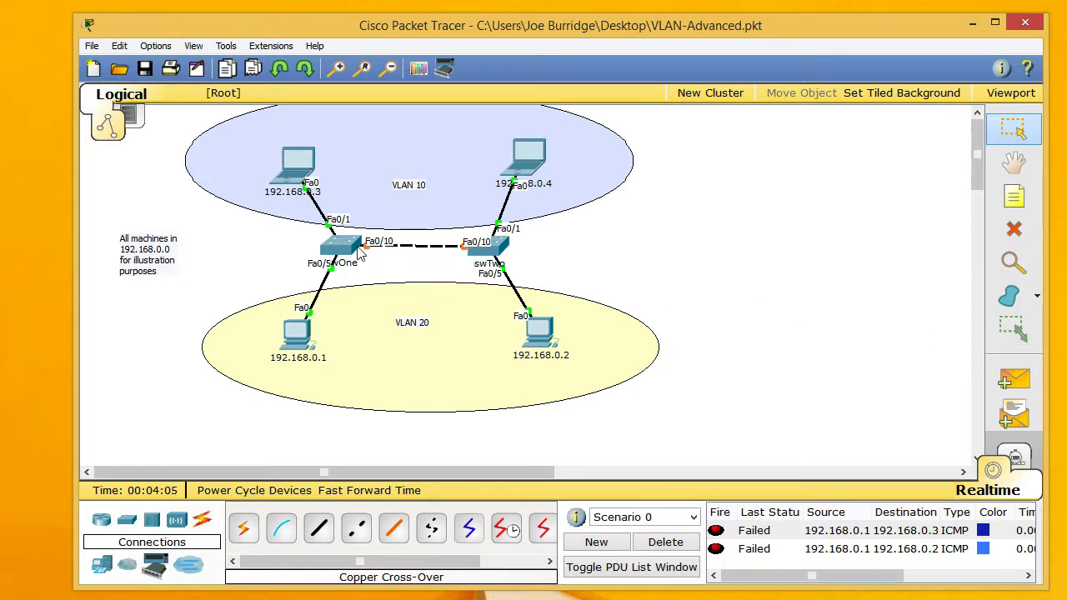
- Send a simple PDU from PC 192.168.0.1 to PC 192.168.0.2 in VLAN 20
mouse_move(477, 254)
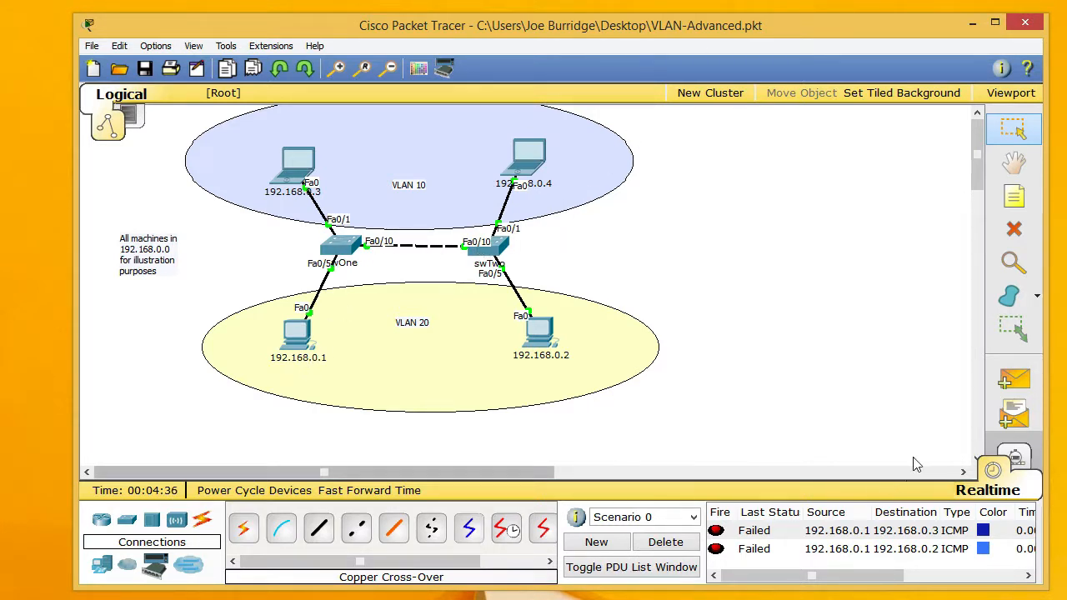
left_click(1014, 380)
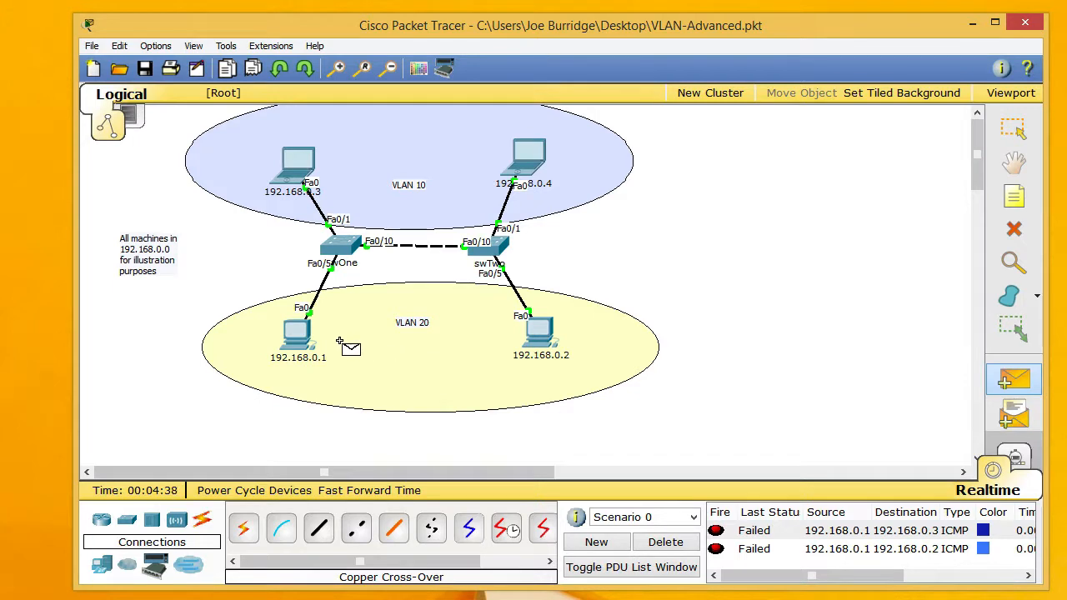
left_click(298, 333)
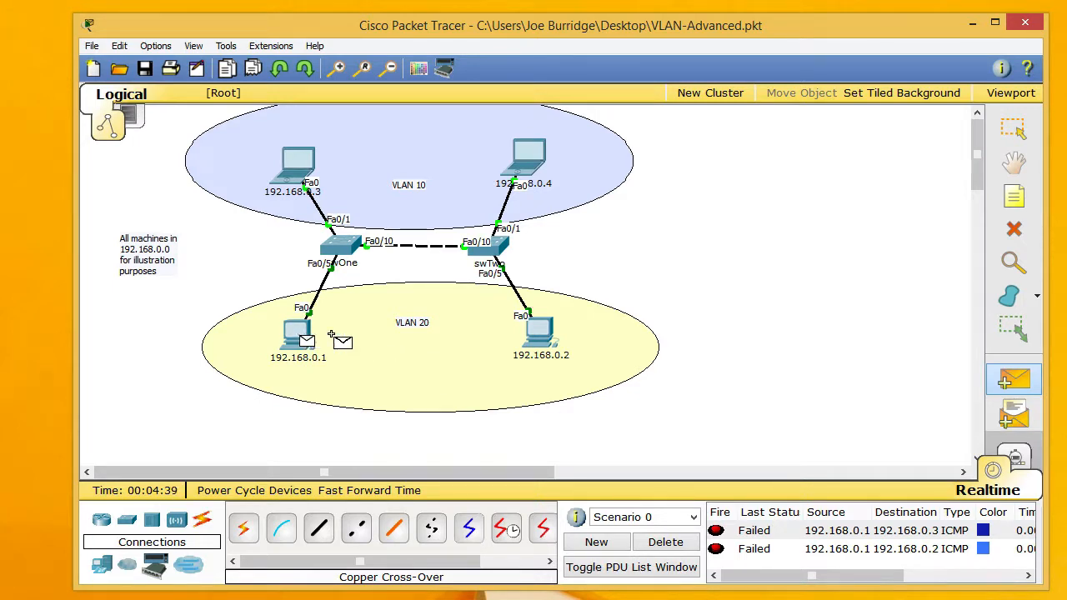
left_click(534, 334)
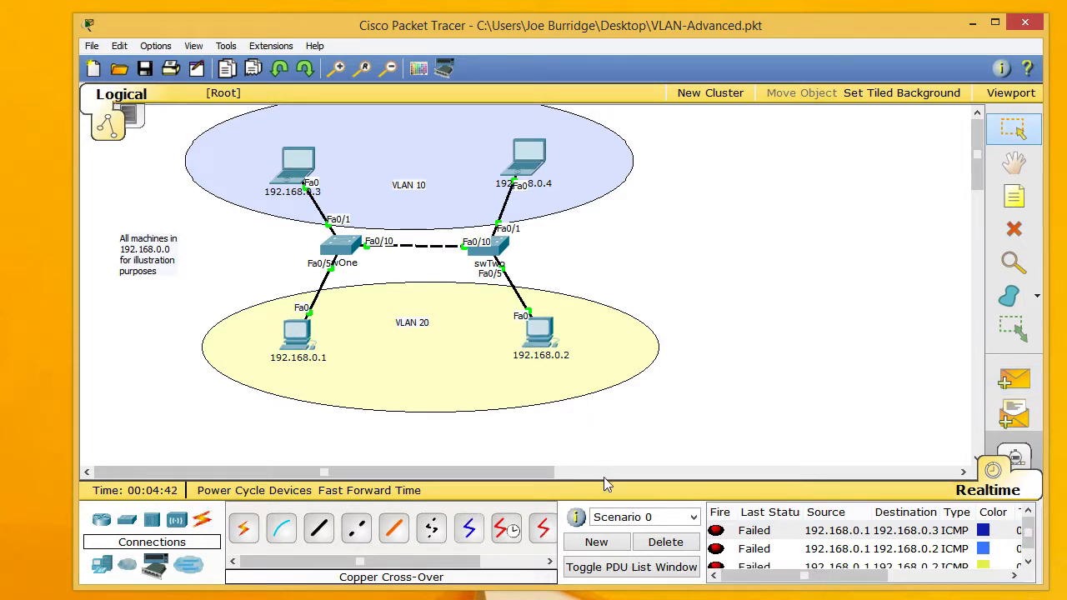
- Clear the scenario's PDU results and send a fresh simple PDU from PC 192.168.0.1 to PC 192.168.0.2
left_click(664, 544)
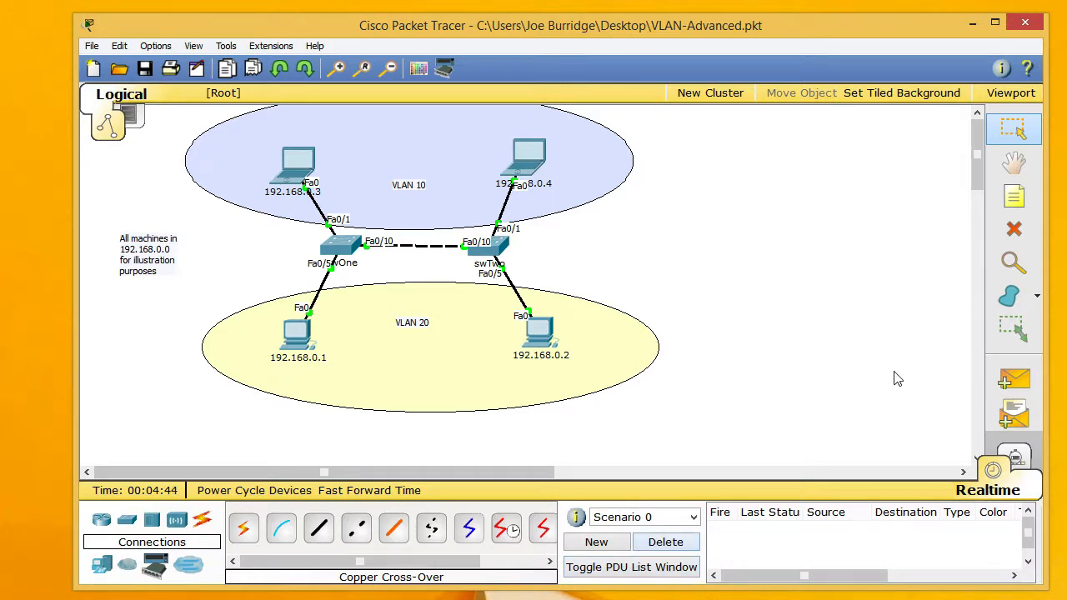
left_click(1009, 379)
left_click(297, 334)
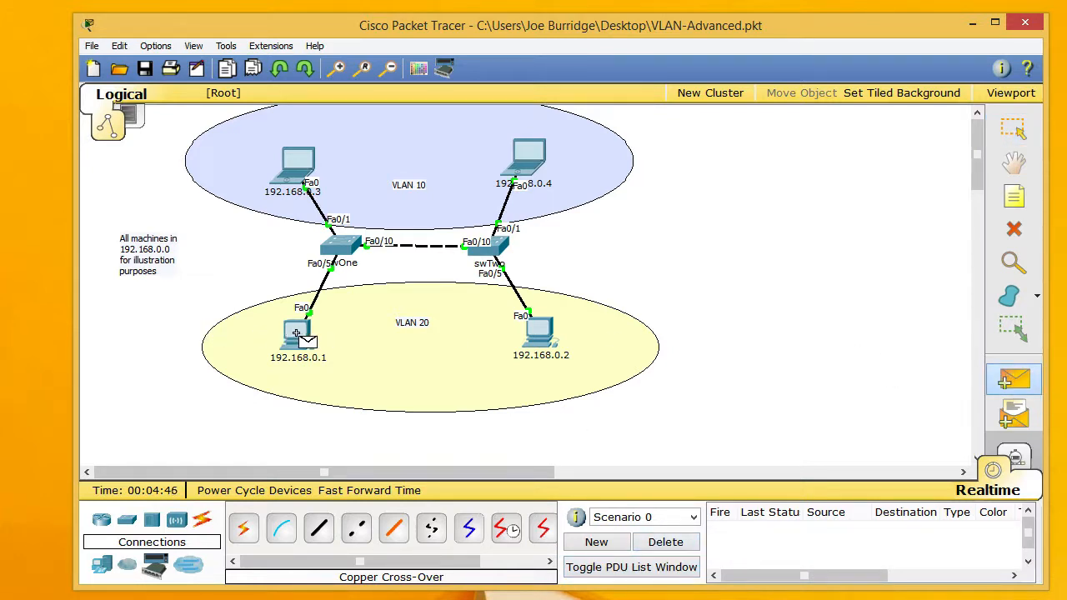
left_click(541, 335)
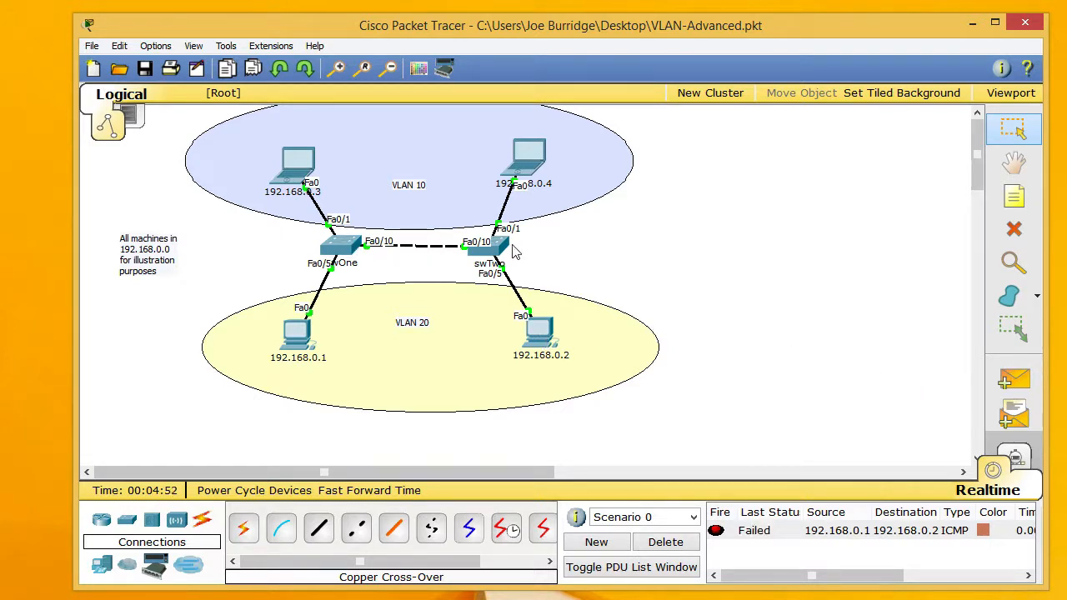
- Enter privileged mode on swOne with enable and check its VLAN port assignments with sh vlan brief
left_click(295, 333)
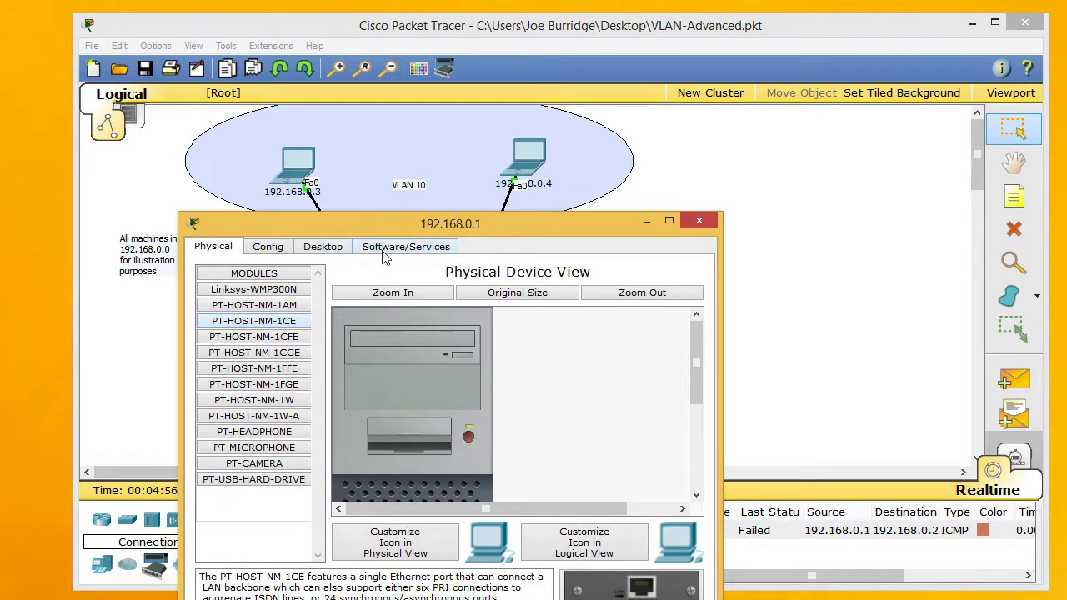
left_click(698, 221)
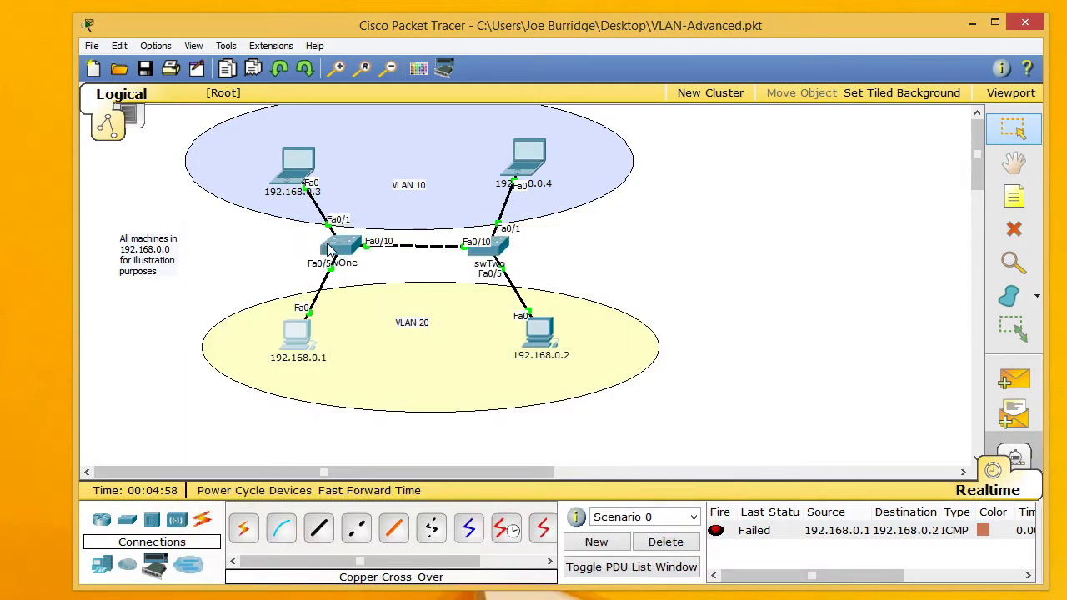
left_click(329, 247)
left_click(312, 247)
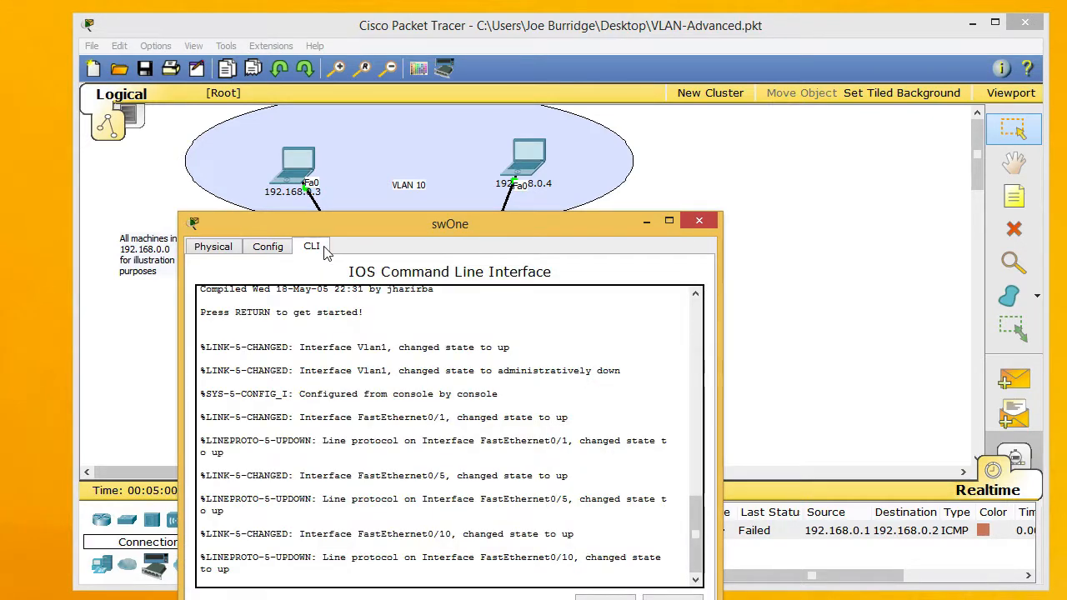
key("Return")
type("enable")
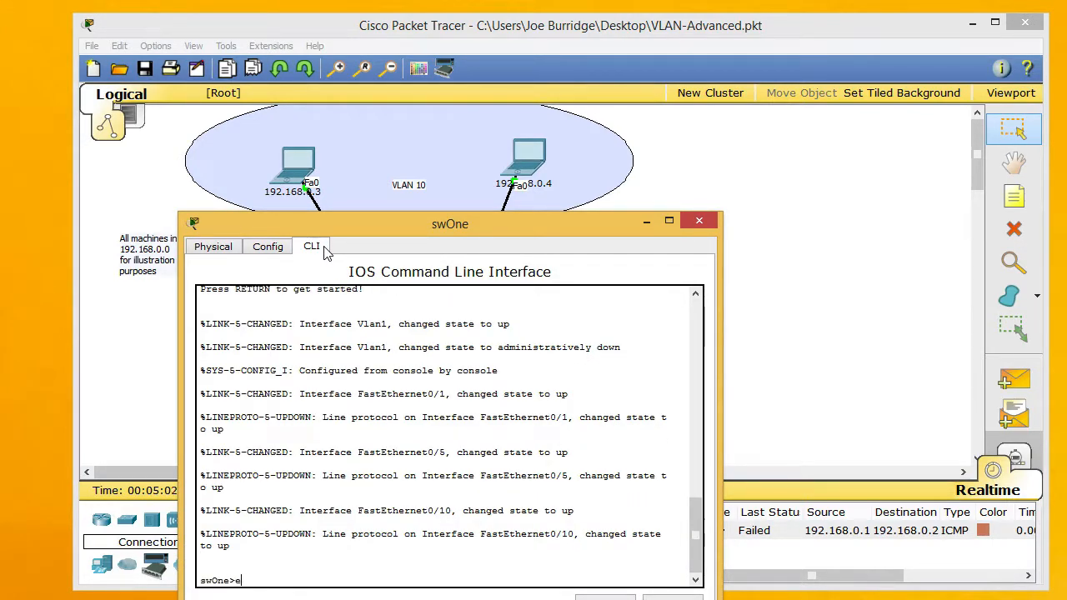
key("Return")
type("sh ")
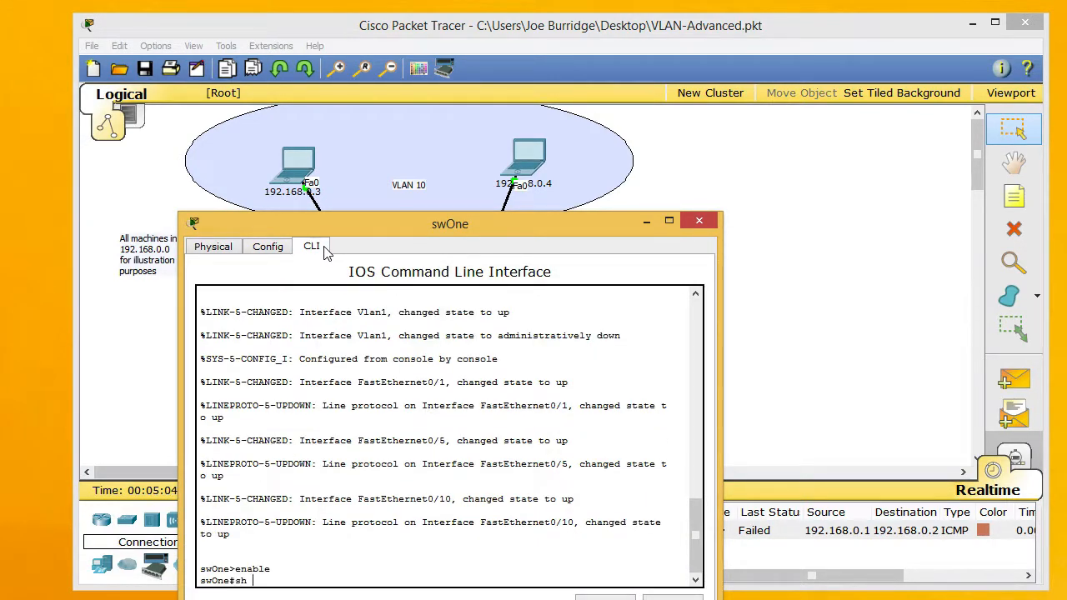
type("vlan brief")
key("Return")
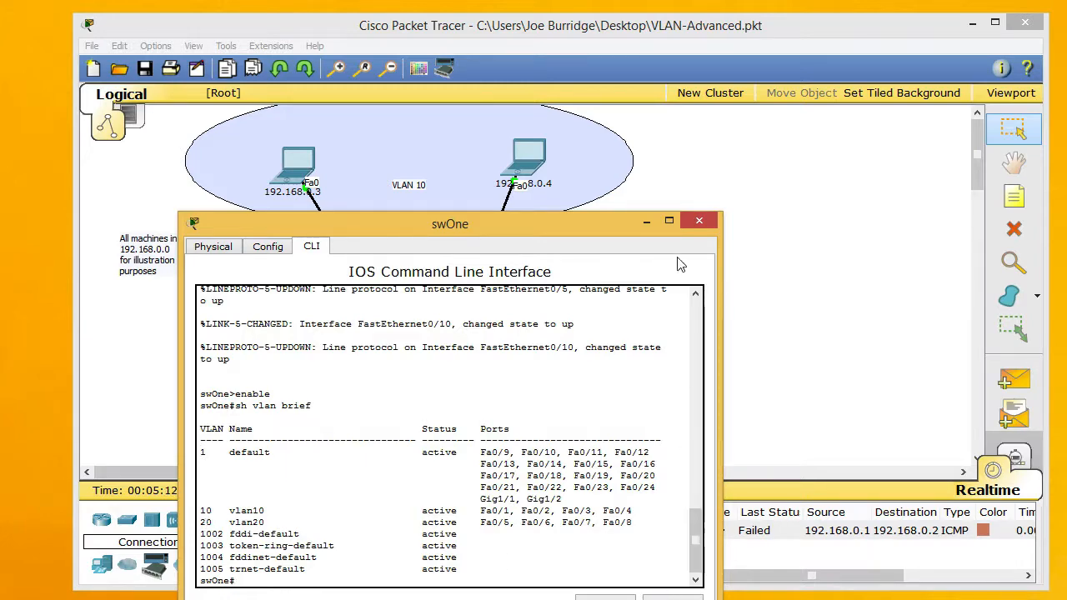
left_click(698, 222)
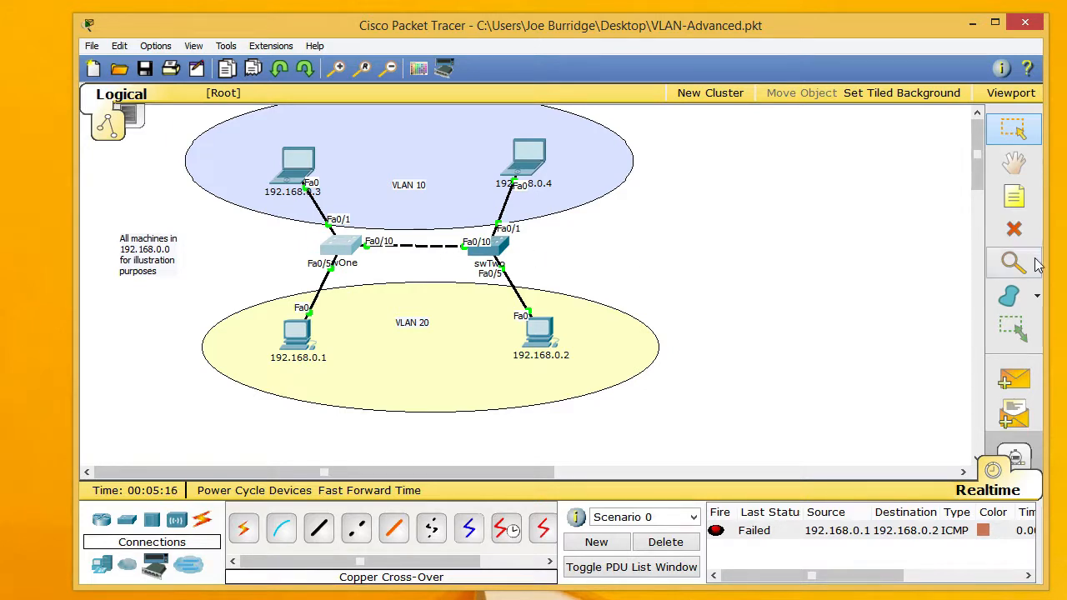
- Delete the Fa0/10 cross-over link between swOne and swTwo
left_click(1005, 237)
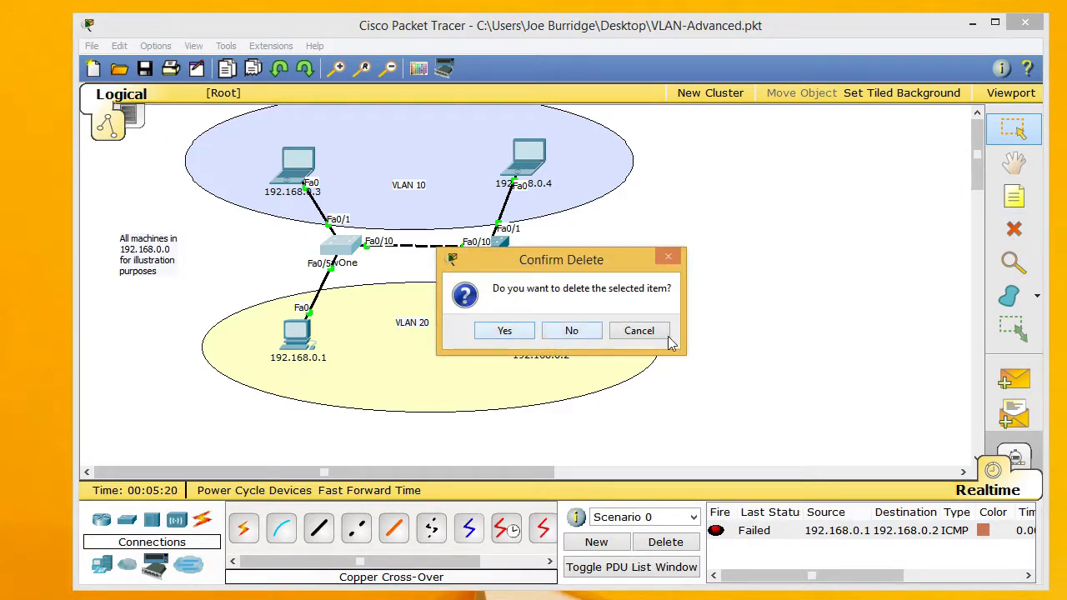
left_click(639, 331)
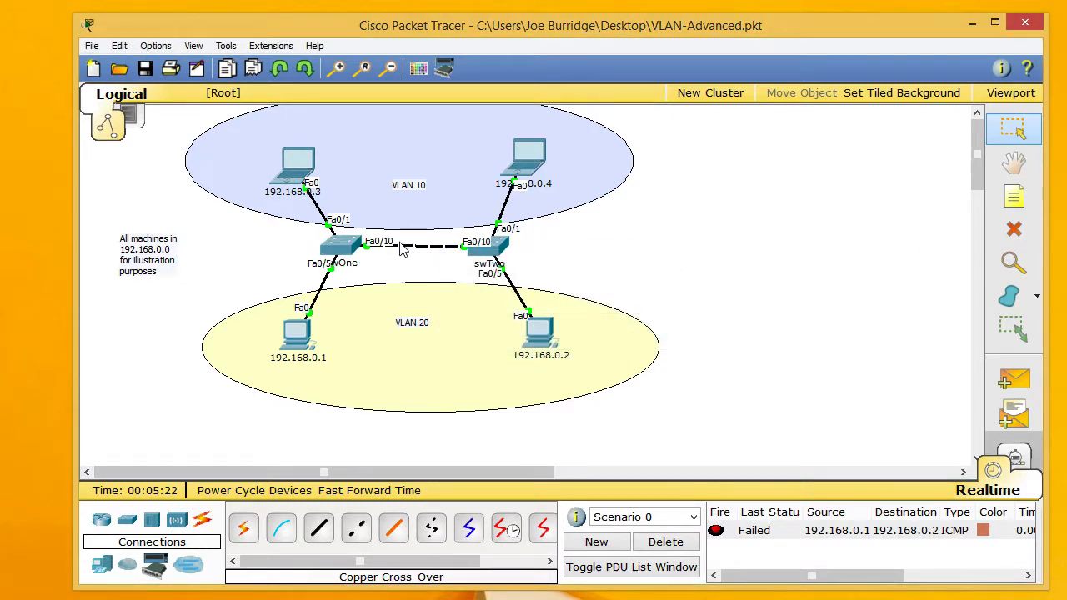
left_click(1013, 230)
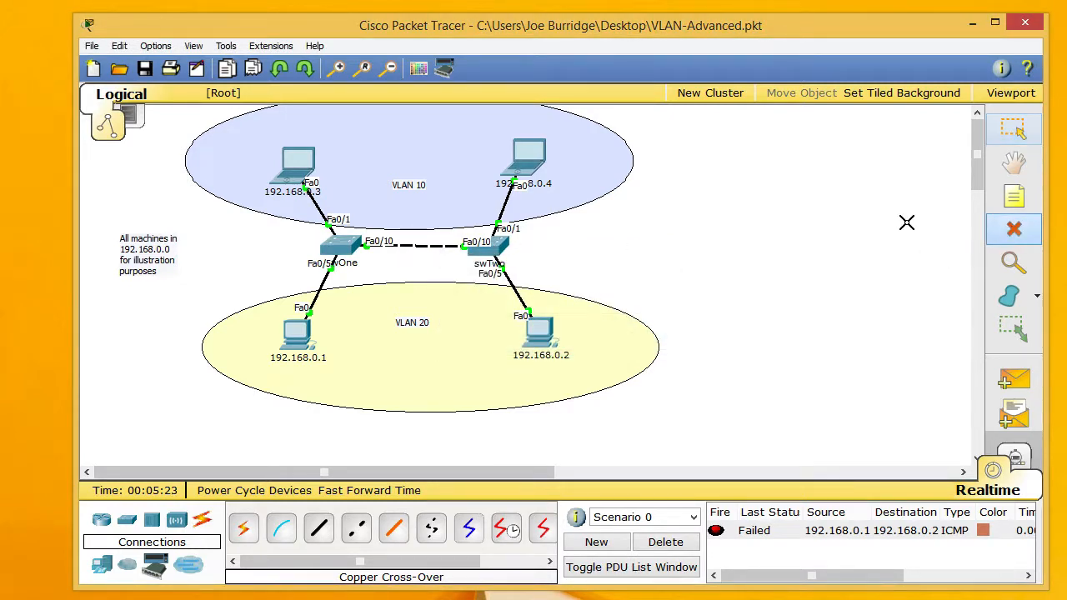
left_click(438, 245)
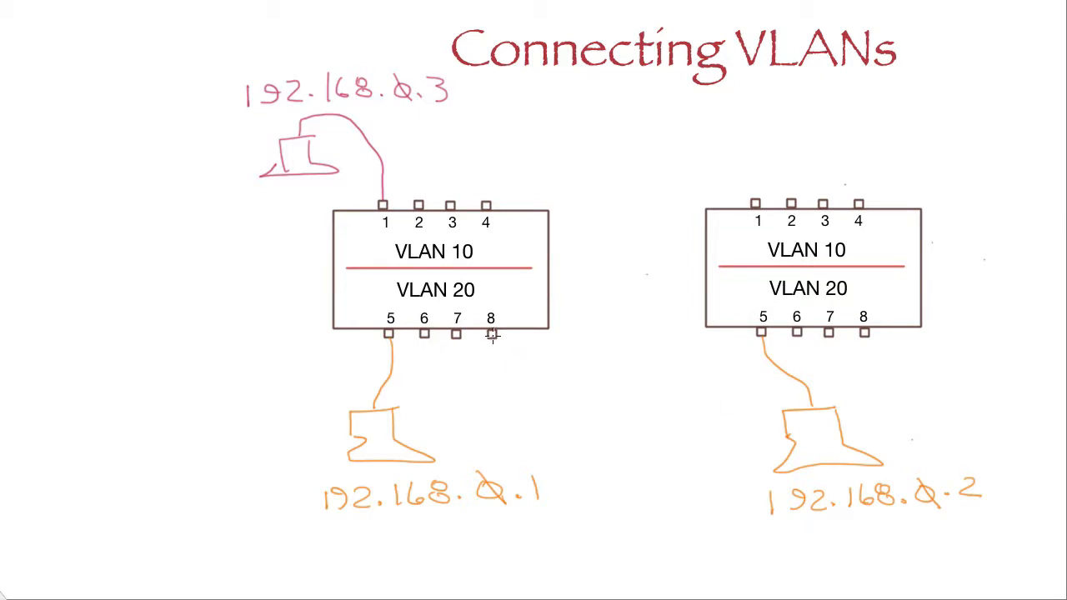
- In the Connecting VLANs diagram, draw a green cable from the first switch's port 8 to the second switch's port 8
mouse_move(492, 333)
left_mouse_down()
mouse_move(574, 370)
mouse_move(703, 363)
left_mouse_up()
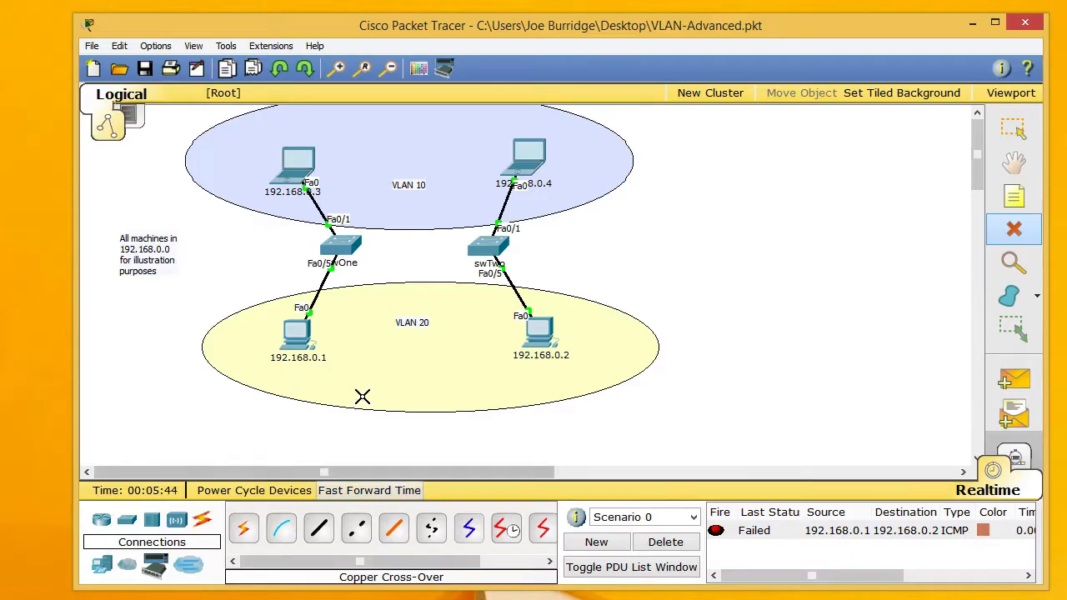
- Connect swOne's FastEthernet0/6 to swTwo's FastEthernet0/6 with a copper cross-over cable
left_click(1014, 163)
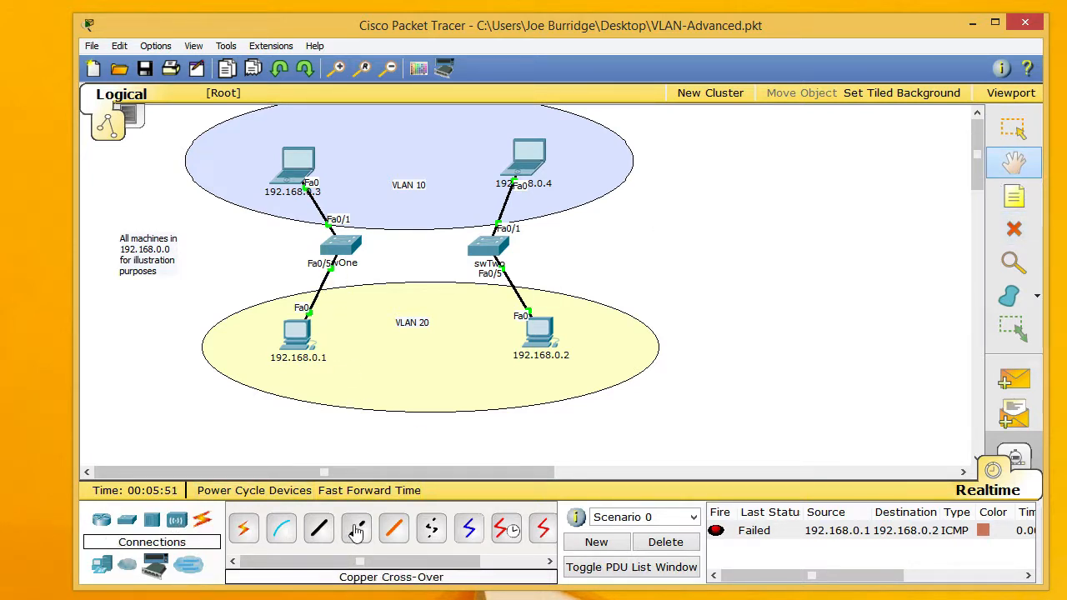
left_click(356, 531)
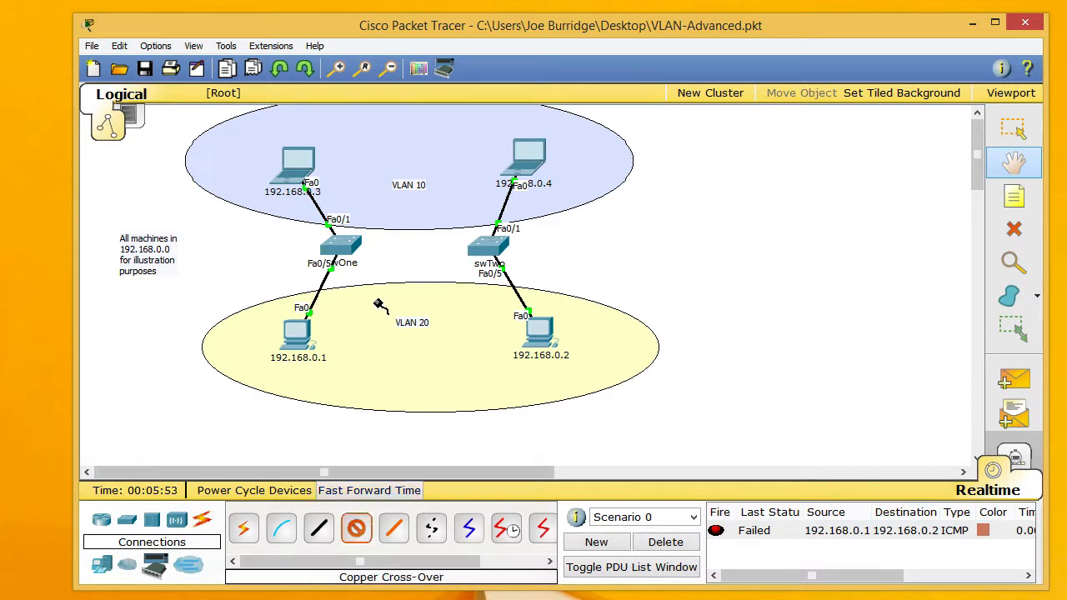
left_click(344, 242)
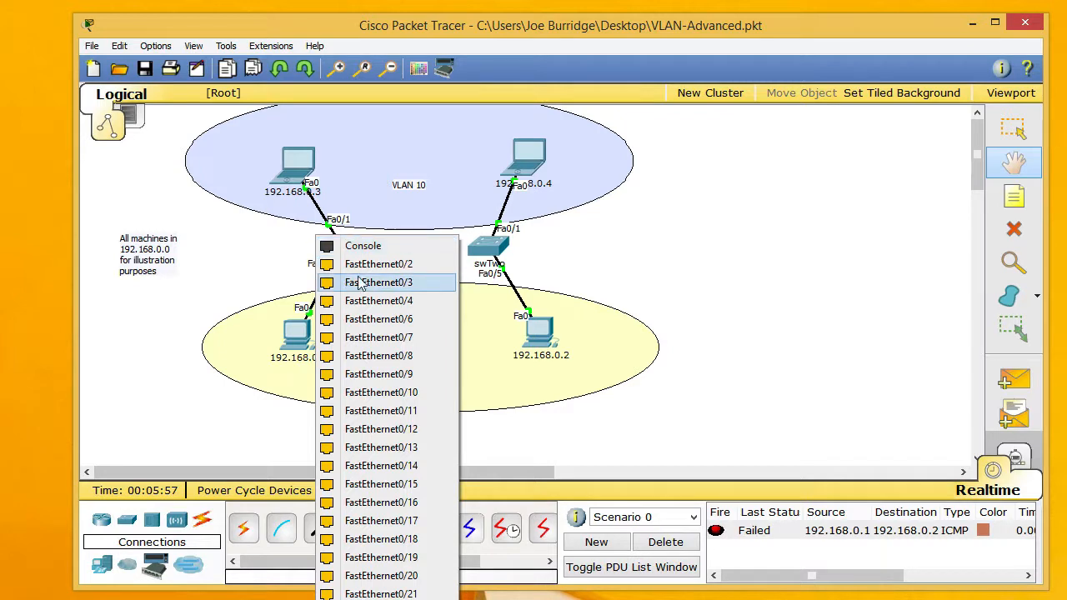
left_click(354, 320)
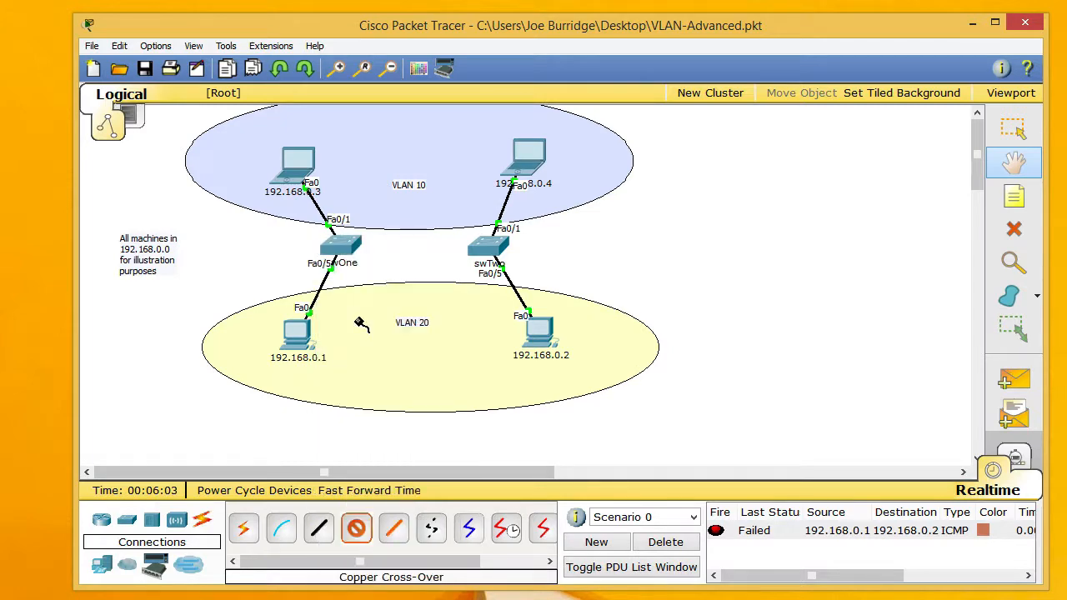
left_click(488, 249)
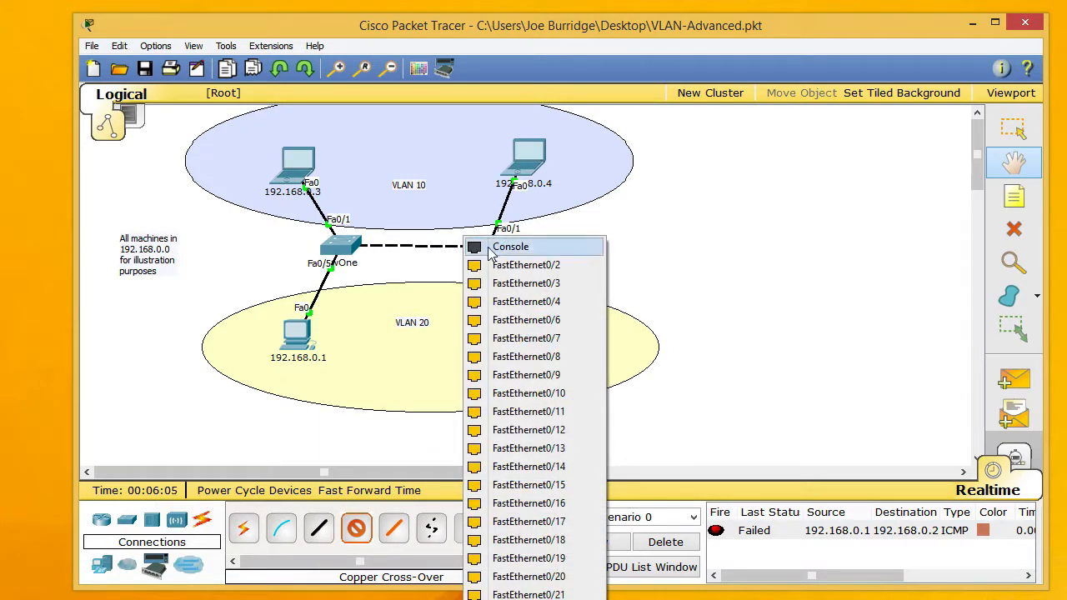
left_click(492, 322)
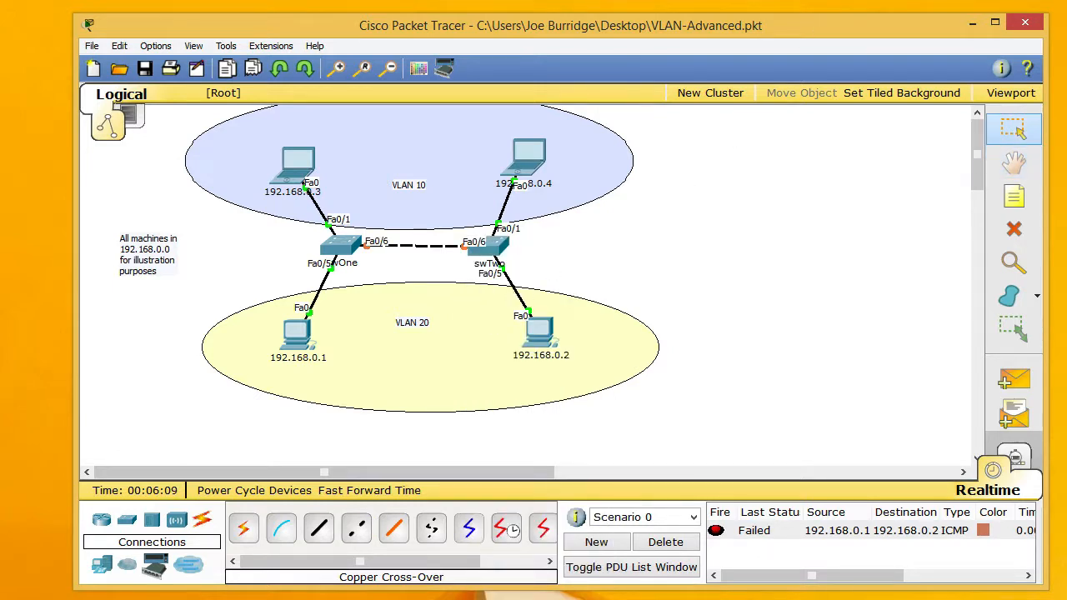
left_click(884, 0)
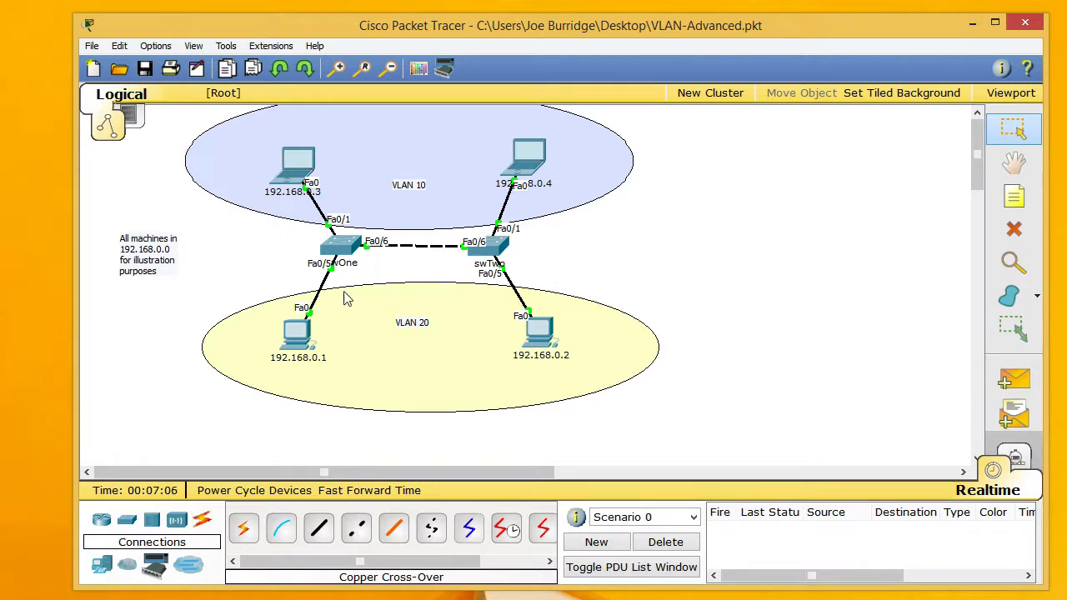
- Test the link with simple PDUs from PC 192.168.0.1 to PC 192.168.0.2 and from PC 192.168.0.2 to laptop 192.168.0.4
left_click(1014, 379)
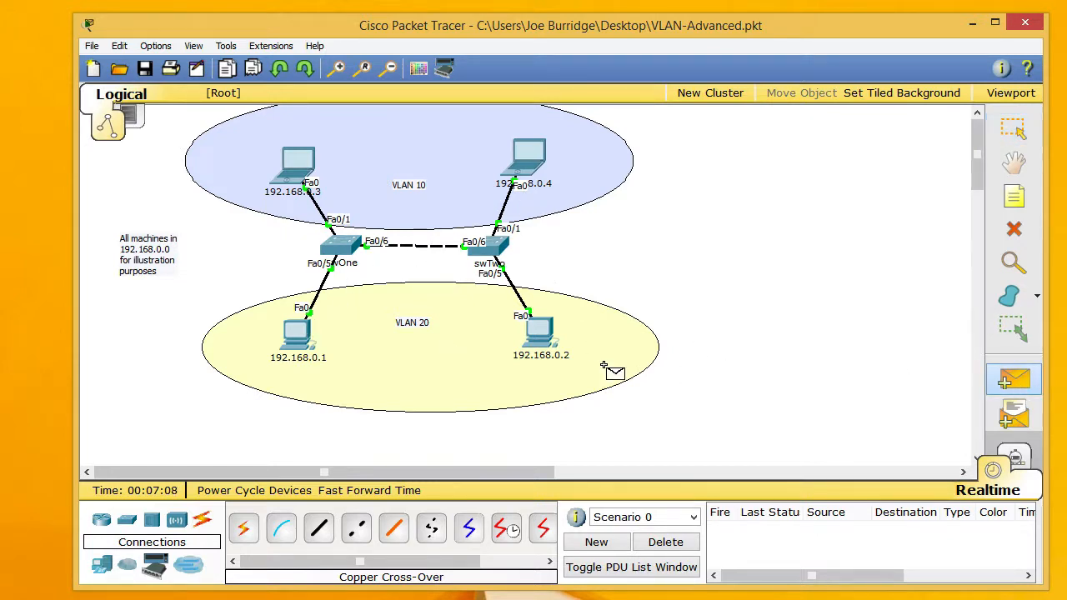
left_click(302, 335)
left_click(540, 335)
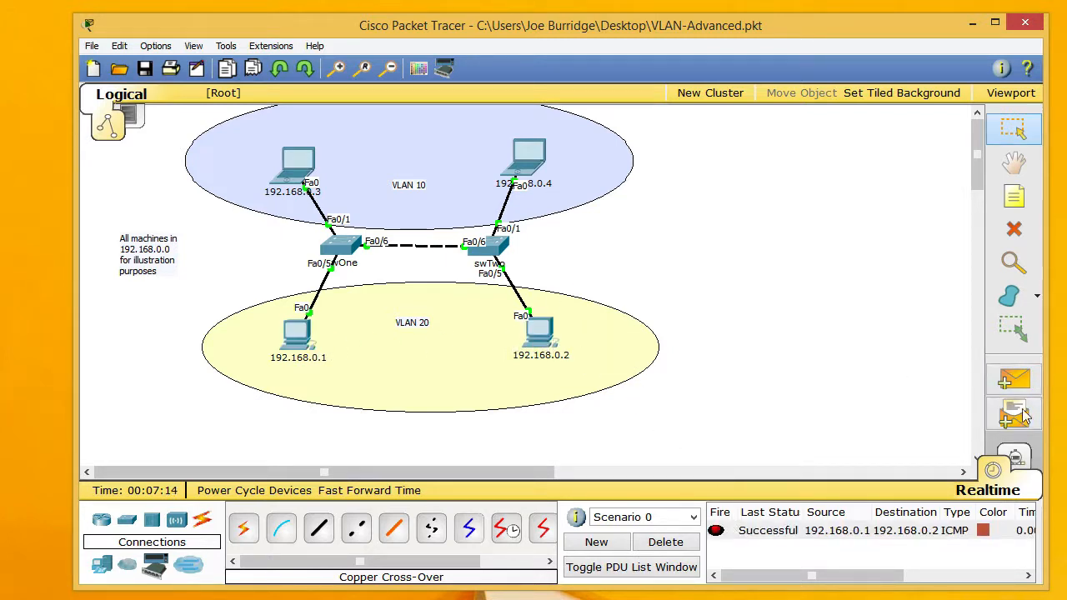
left_click(1014, 379)
left_click(541, 335)
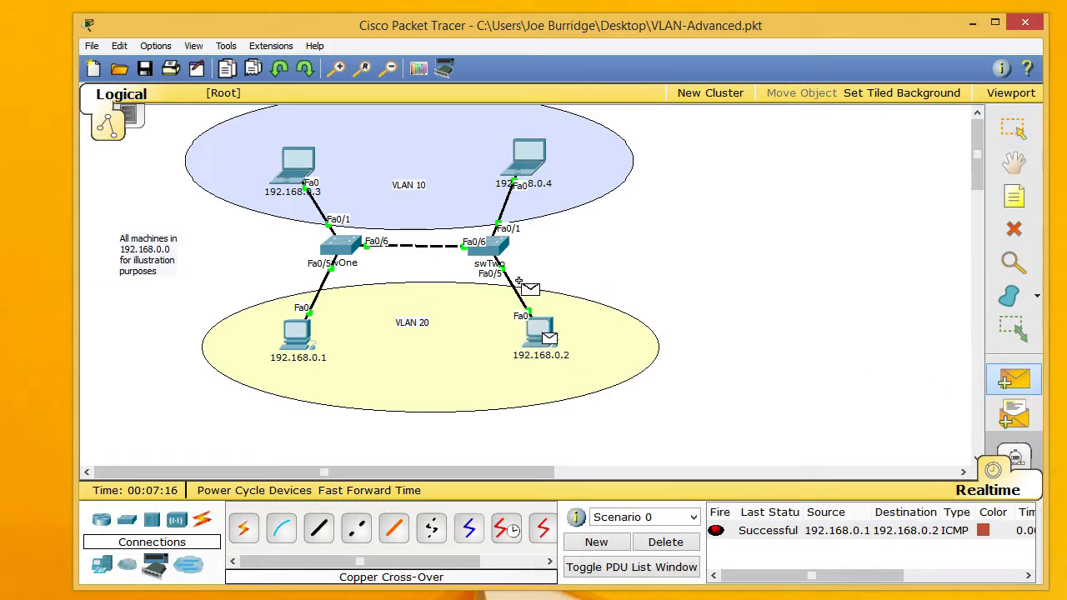
left_click(525, 160)
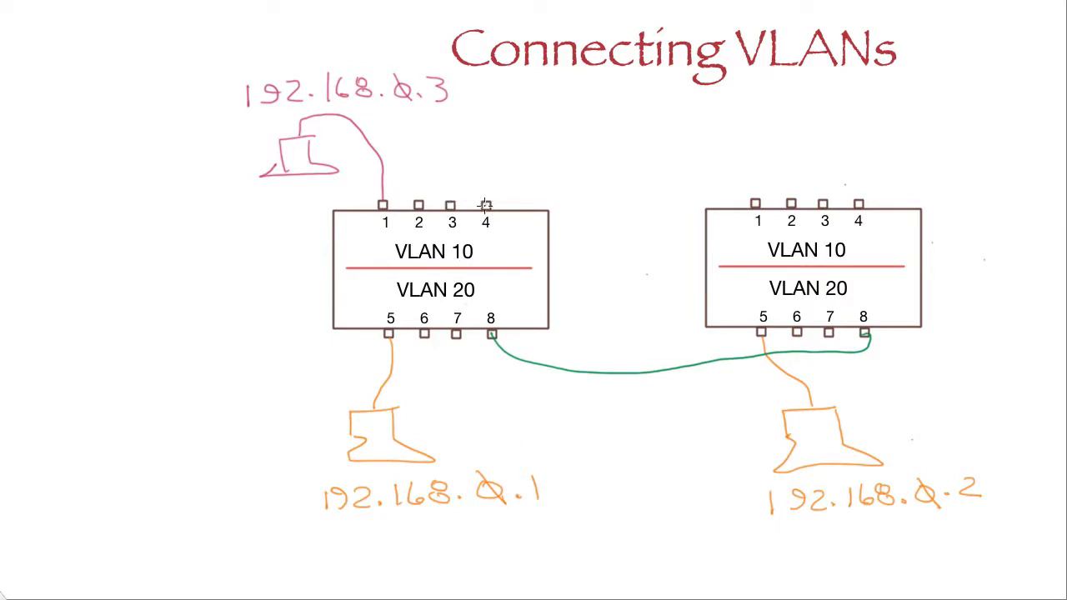
- In the Connecting VLANs diagram, draw a green cable from the first switch's port 4 to the second switch's port 1 and add strokes above the second switch
mouse_move(488, 204)
left_mouse_down()
mouse_move(556, 167)
mouse_move(659, 169)
left_mouse_up()
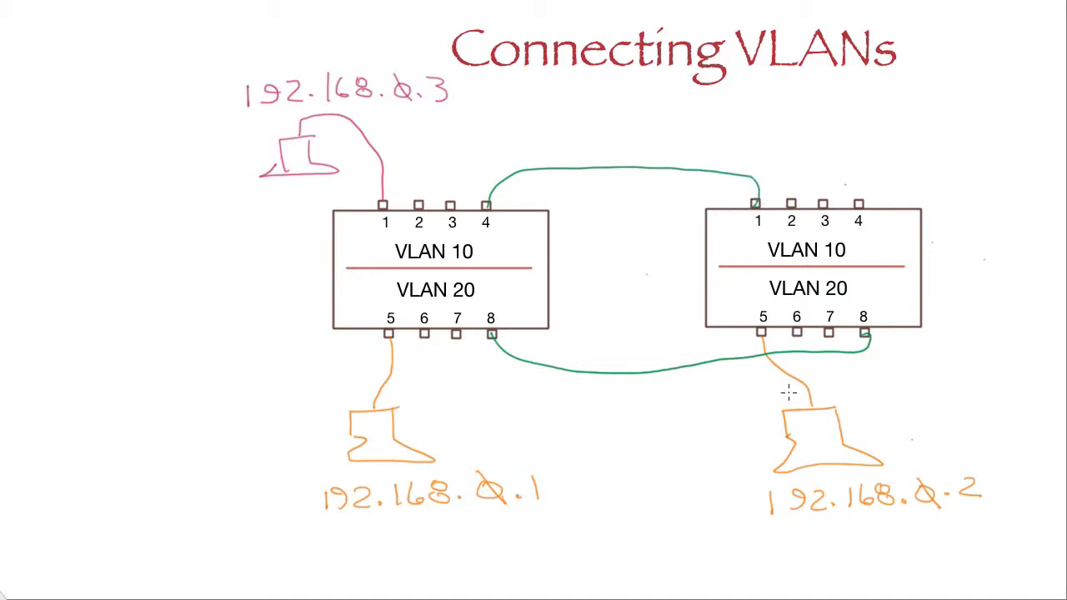
left_click_drag(901, 100, 841, 134)
left_click_drag(907, 142, 822, 147)
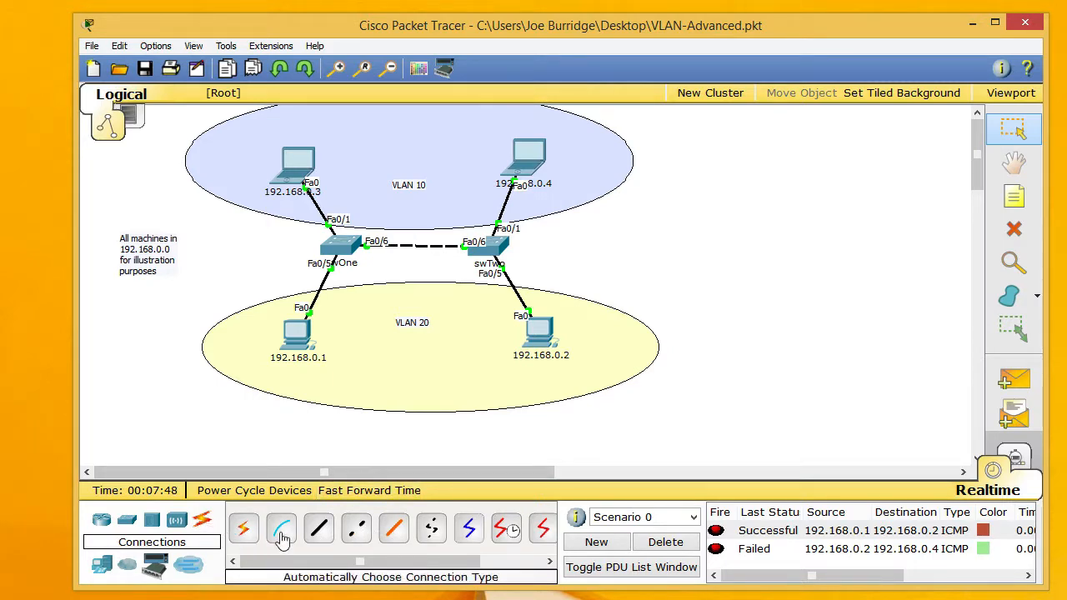
- Connect swOne's FastEthernet0/2 to swTwo's FastEthernet0/2 with a copper cross-over cable
left_click(356, 530)
left_click(347, 244)
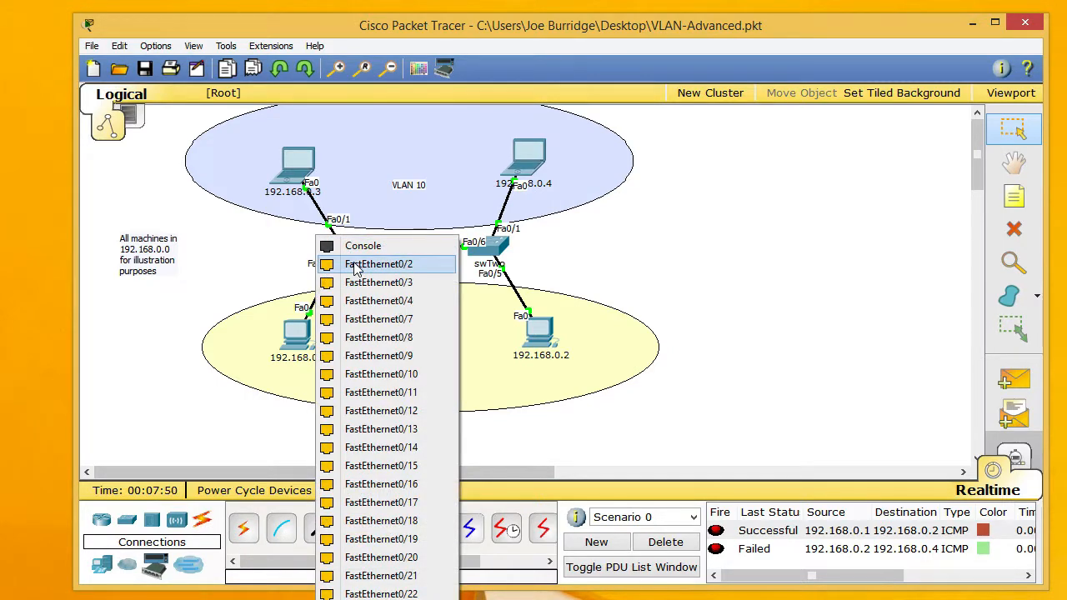
left_click(355, 265)
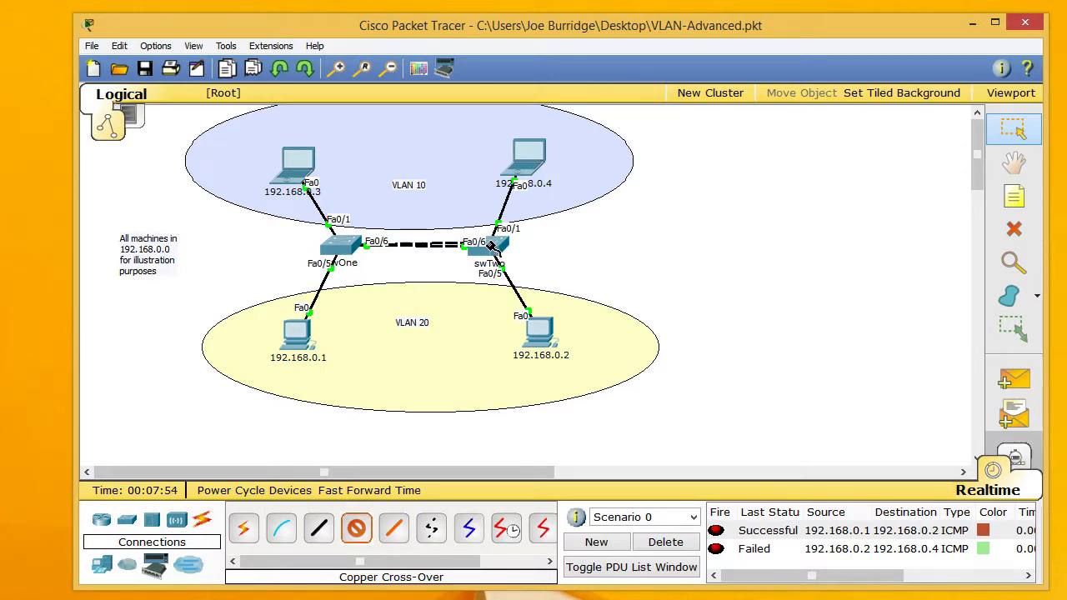
left_click(482, 251)
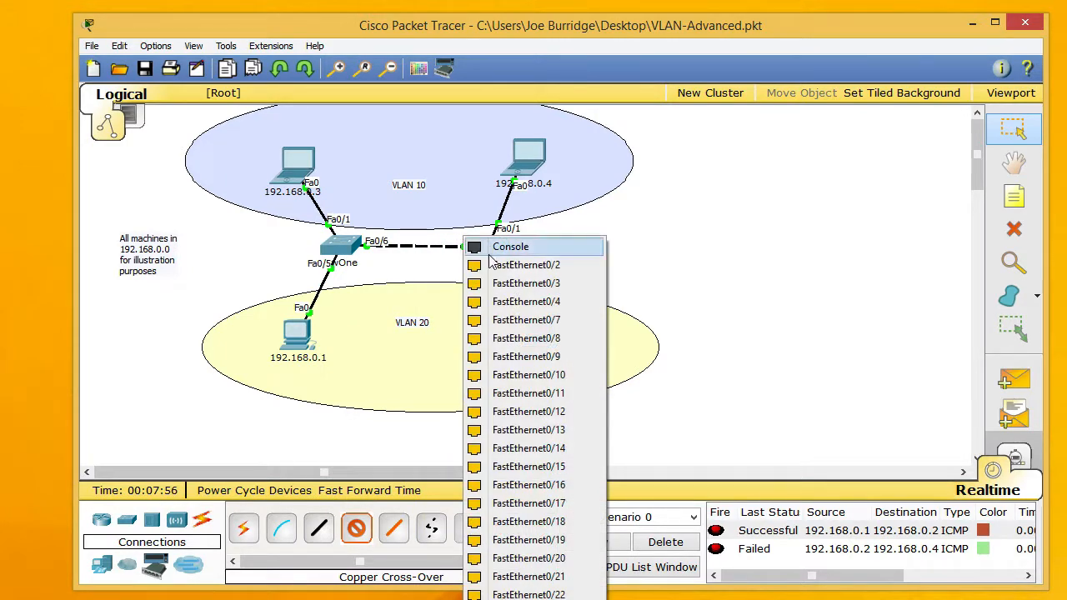
left_click(517, 265)
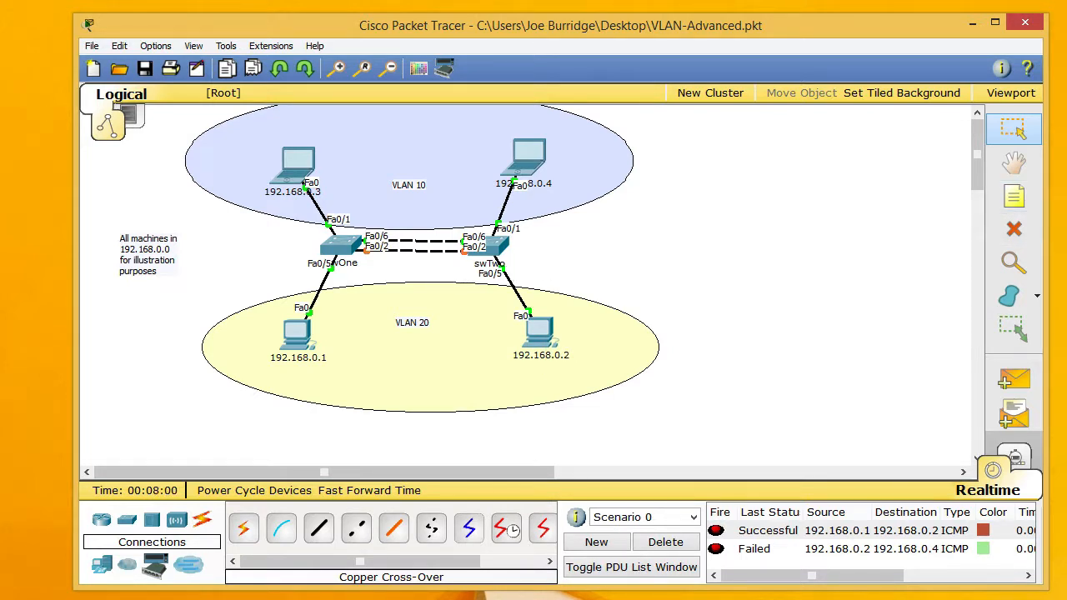
- Clear the old PDU list and send simple PDUs from laptop 192.168.0.4 to laptop 192.168.0.3 and from PC 192.168.0.2 to PC 192.168.0.1
left_click(881, 0)
left_click(668, 544)
left_click(1014, 381)
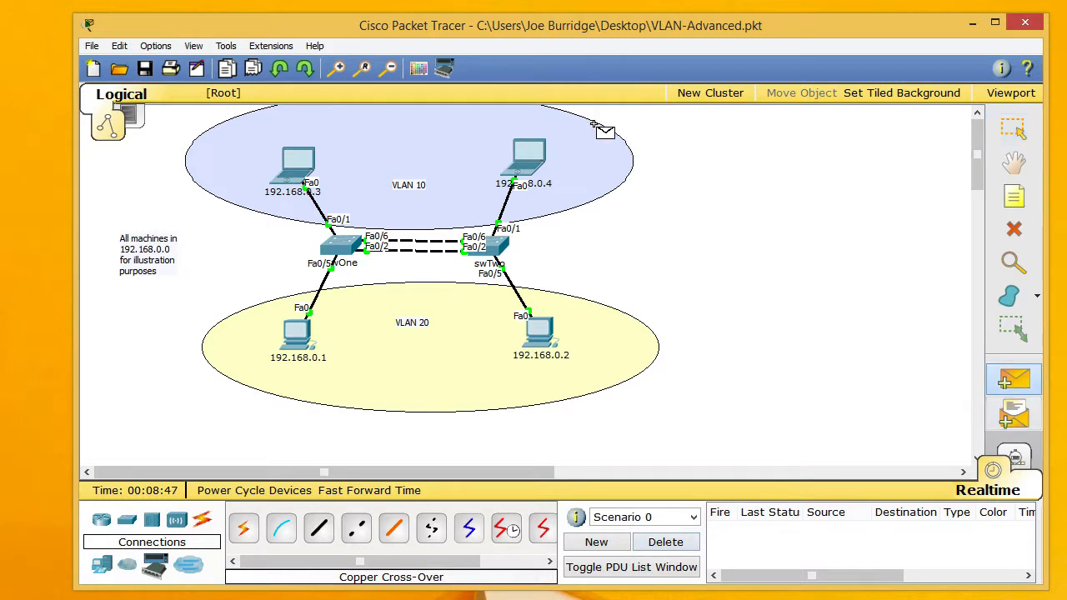
left_click(527, 154)
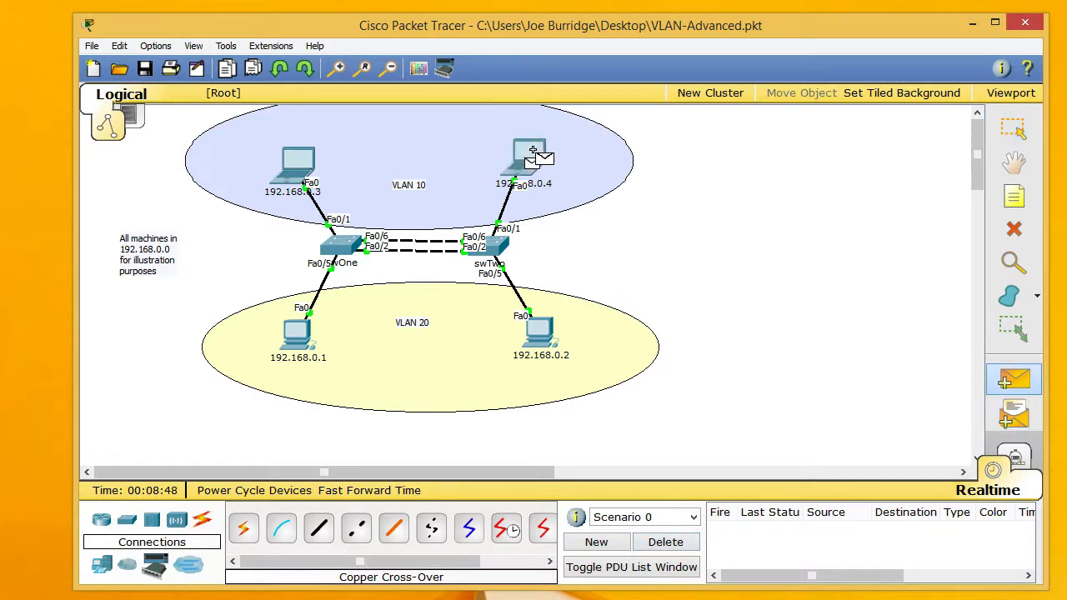
left_click(309, 157)
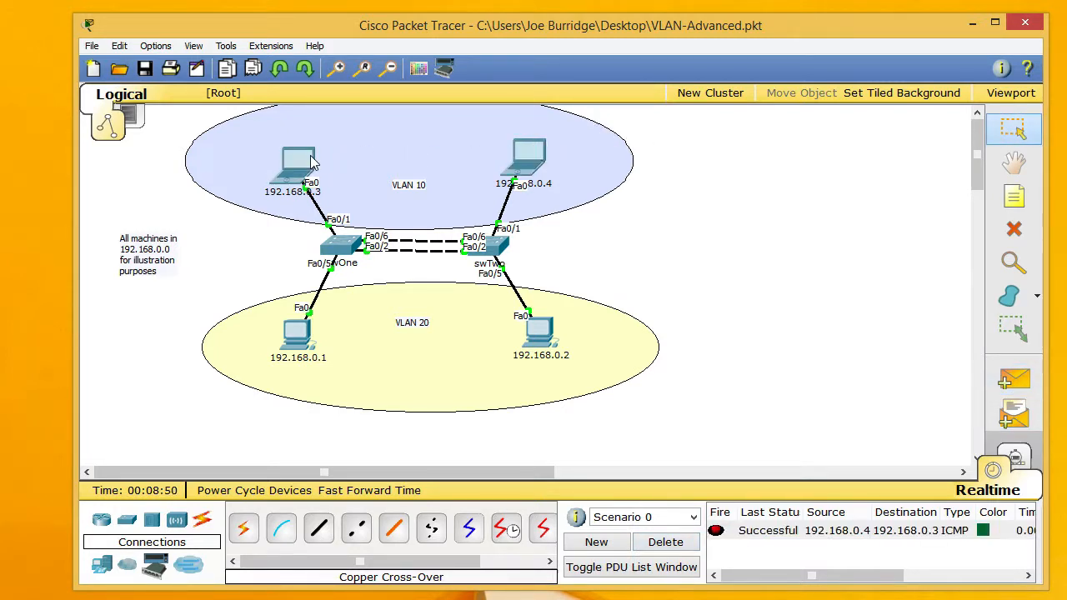
left_click(1006, 381)
left_click(543, 341)
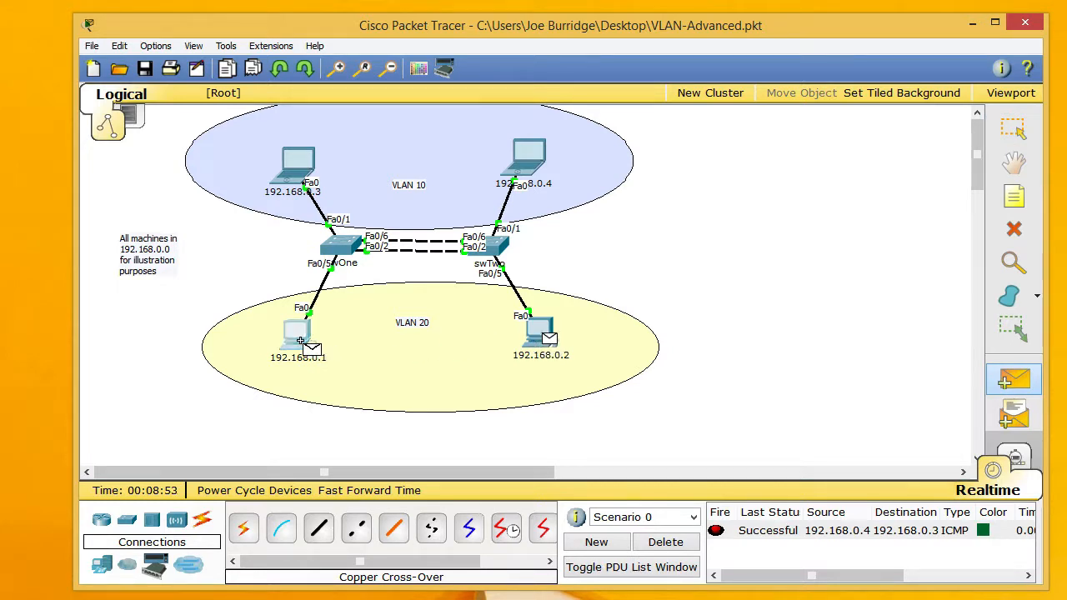
left_click(300, 344)
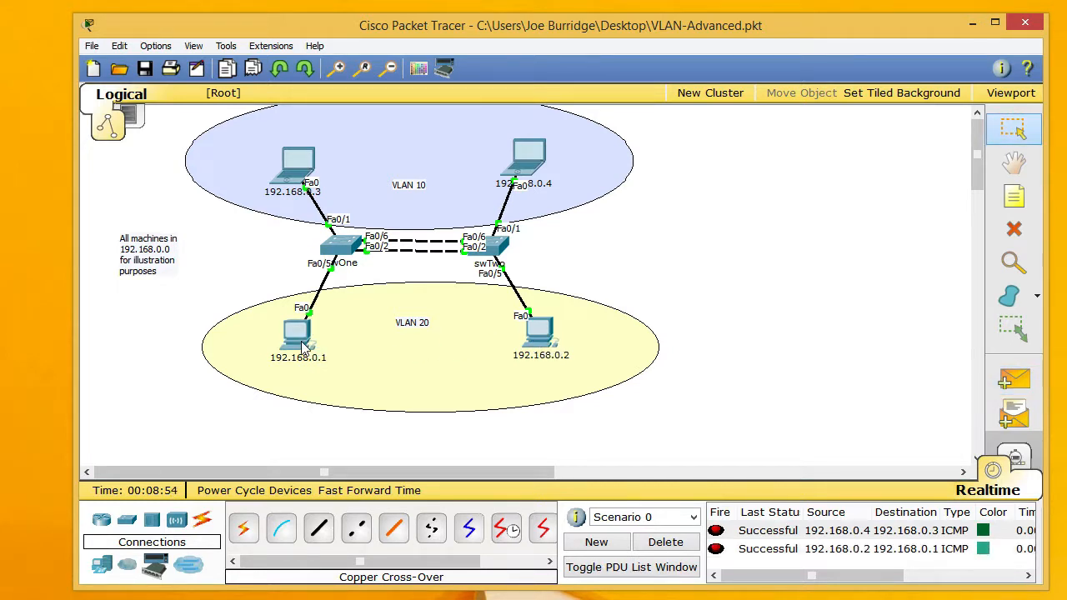
- Test connectivity between the VLANs with a simple PDU from PC 192.168.0.2 to laptop 192.168.0.4
left_click(1009, 379)
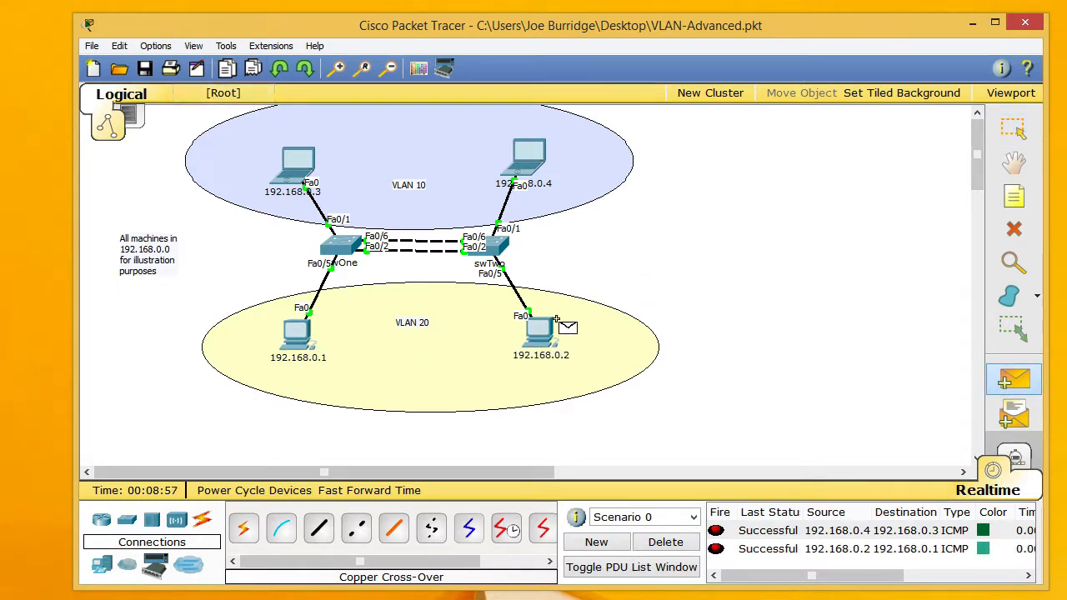
mouse_move(543, 329)
left_click(537, 324)
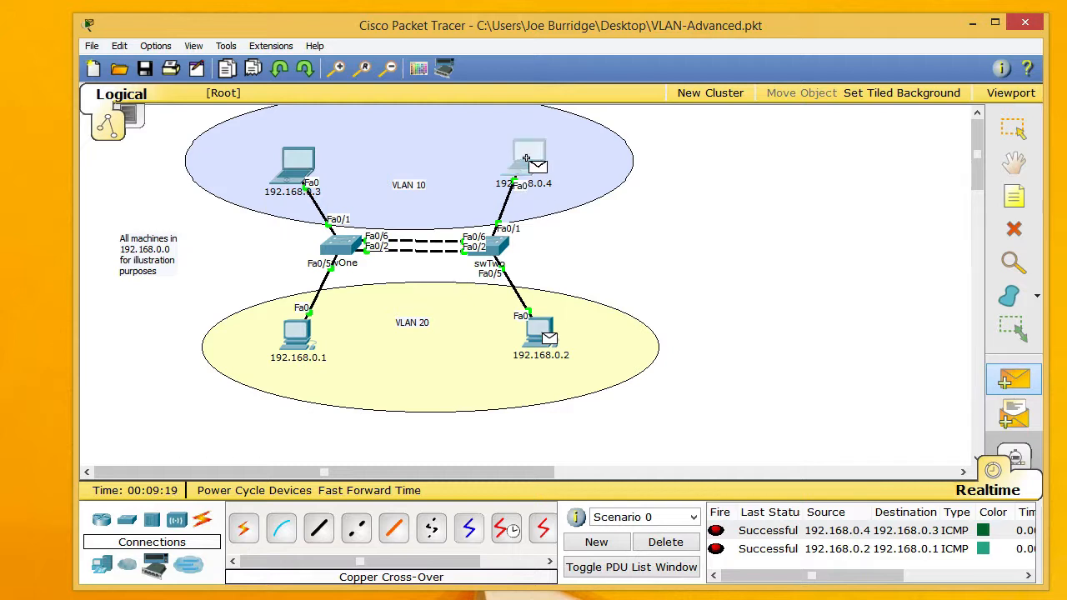
left_click(532, 160)
- Clear the PDU list and send a simple PDU from PC 192.168.0.2 in VLAN 20 to laptop 192.168.0.3 in VLAN 10
left_click(677, 547)
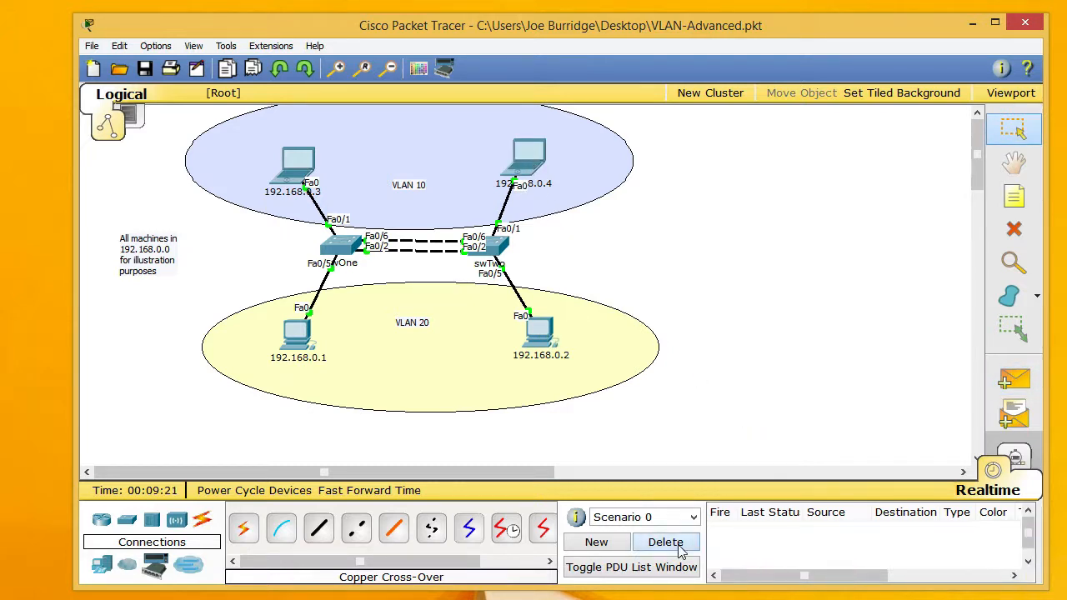
left_click(1014, 379)
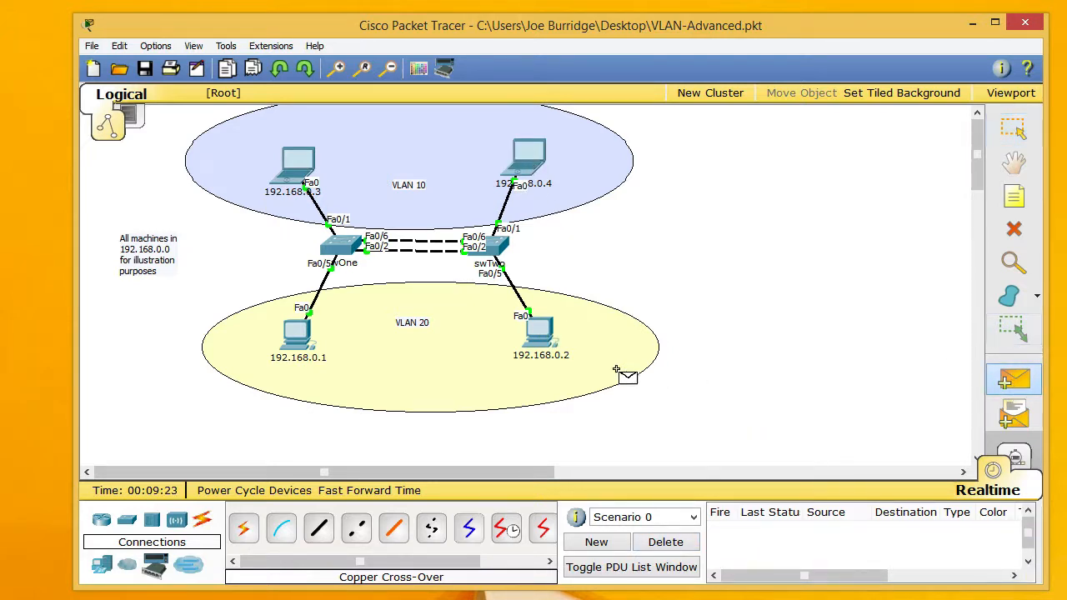
left_click(541, 332)
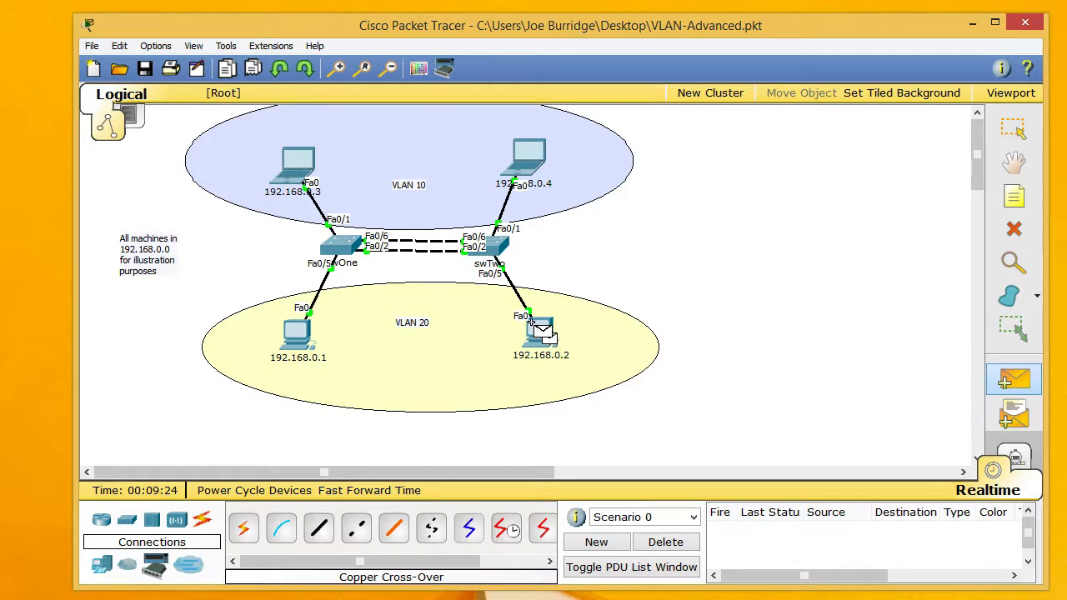
left_click(291, 164)
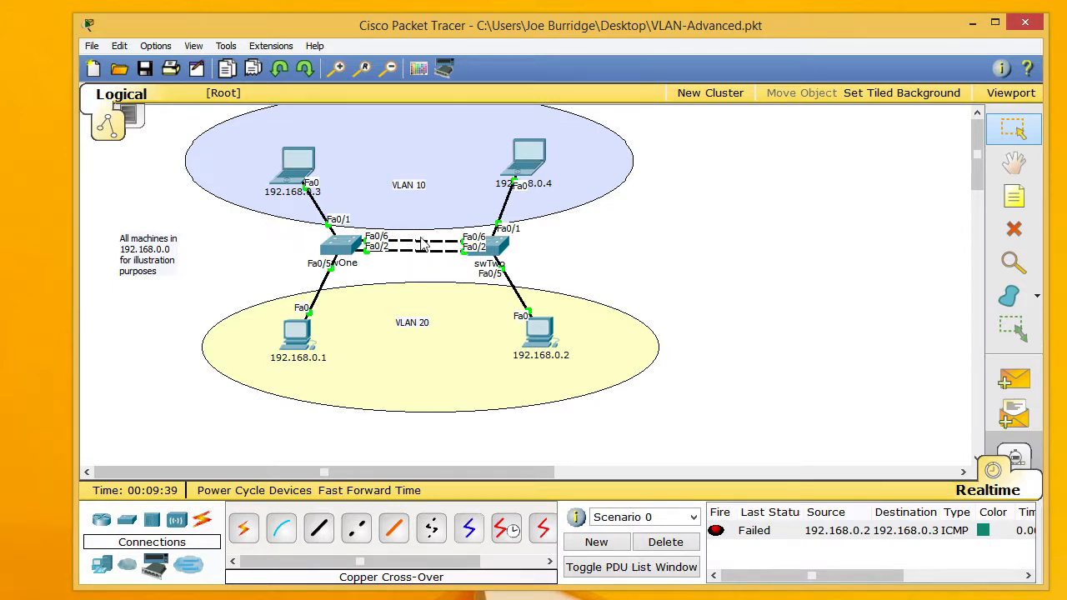
- Show swOne's running configuration with sh run in its CLI, highlight the spanning-tree entry and close the switch window
mouse_move(489, 265)
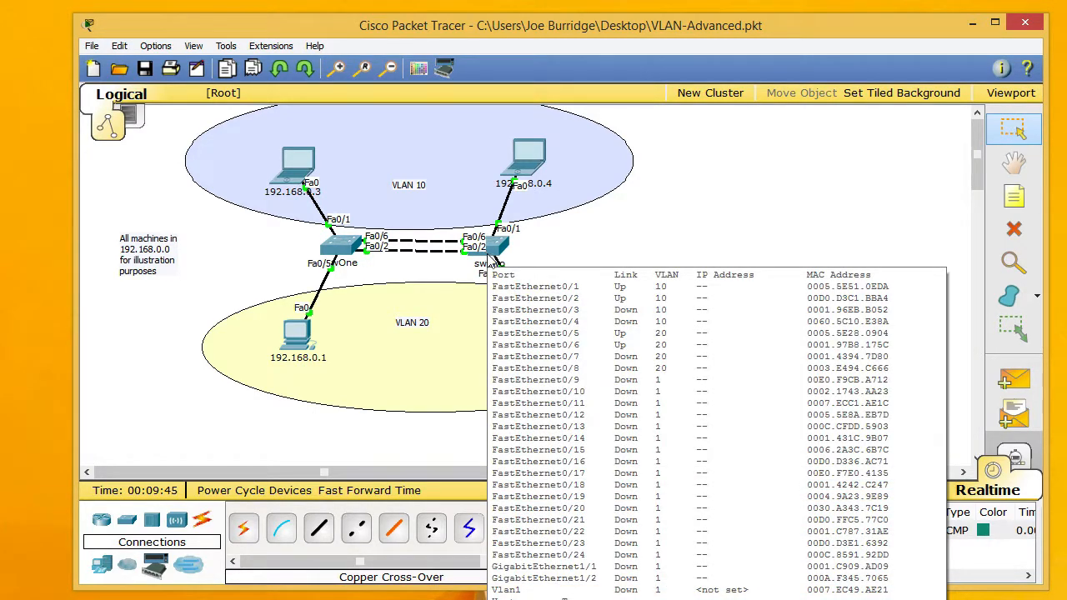
left_click(338, 249)
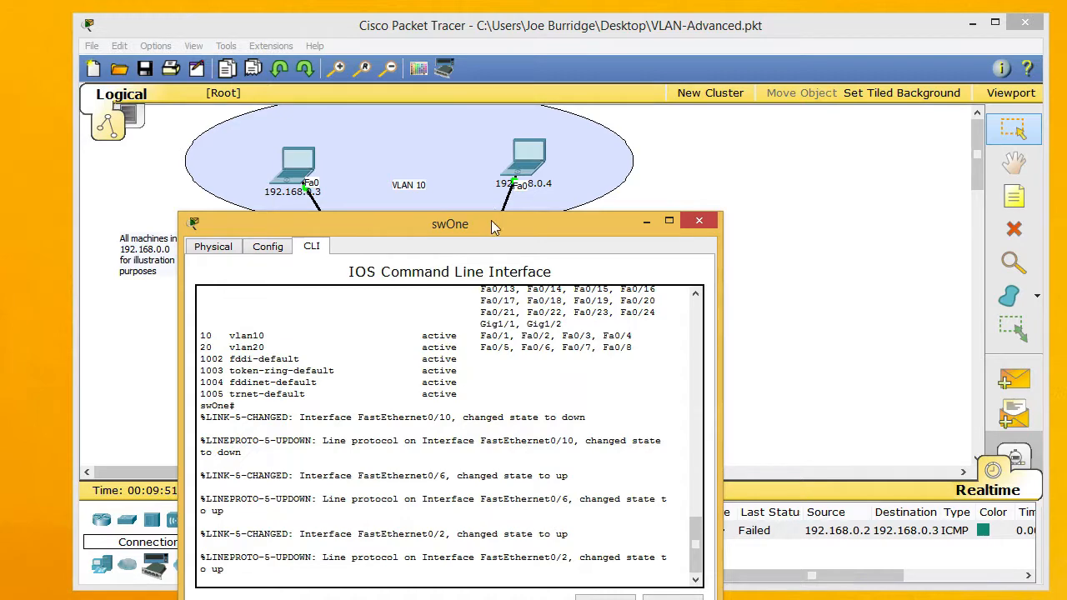
left_click_drag(491, 220, 611, 85)
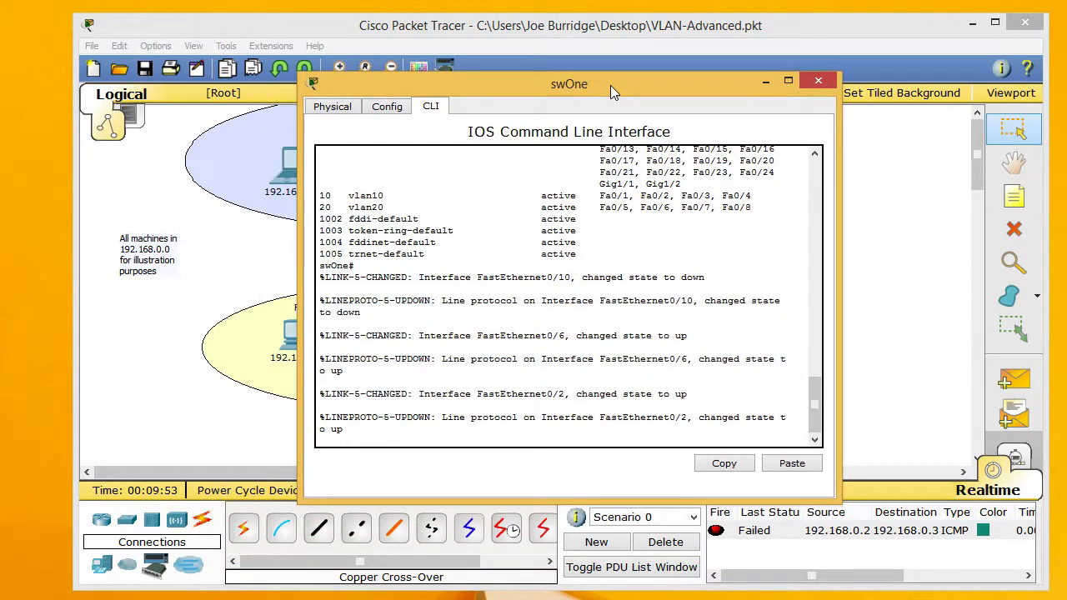
key("Return")
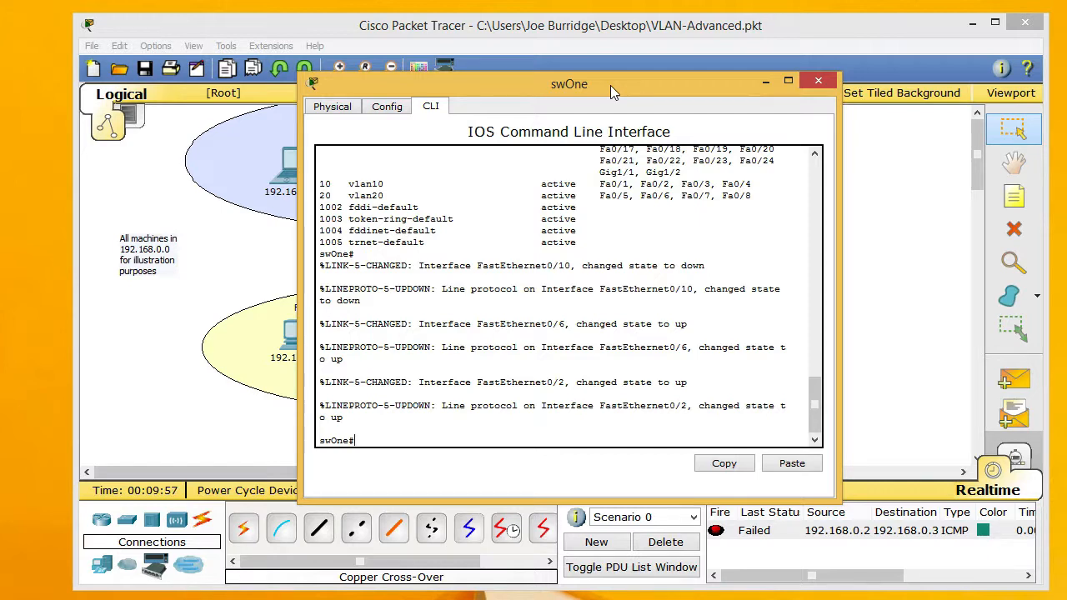
type("sh run")
key("Return")
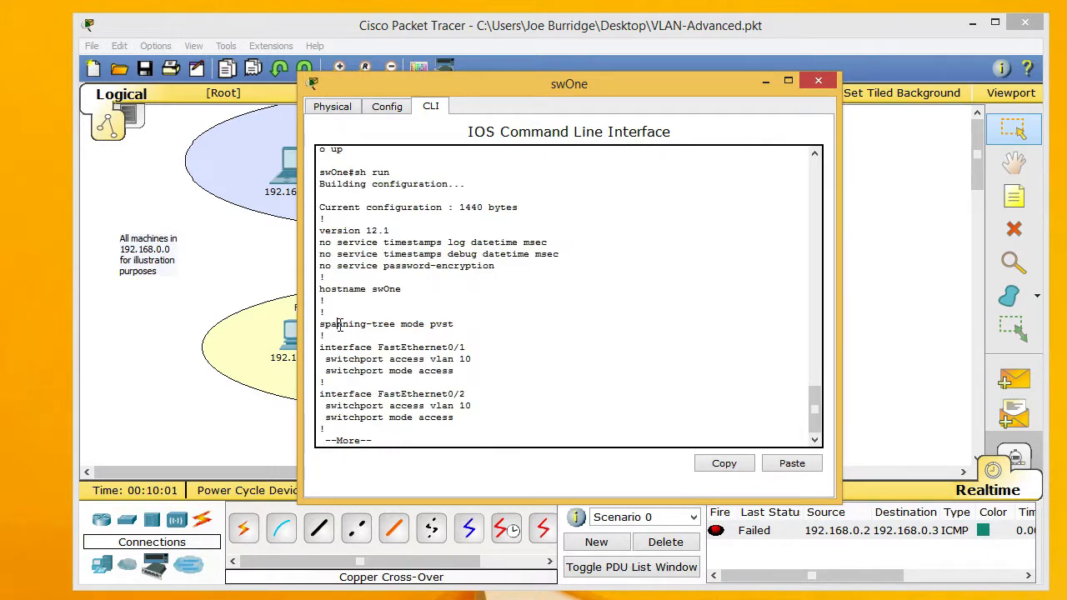
left_click_drag(320, 324, 412, 326)
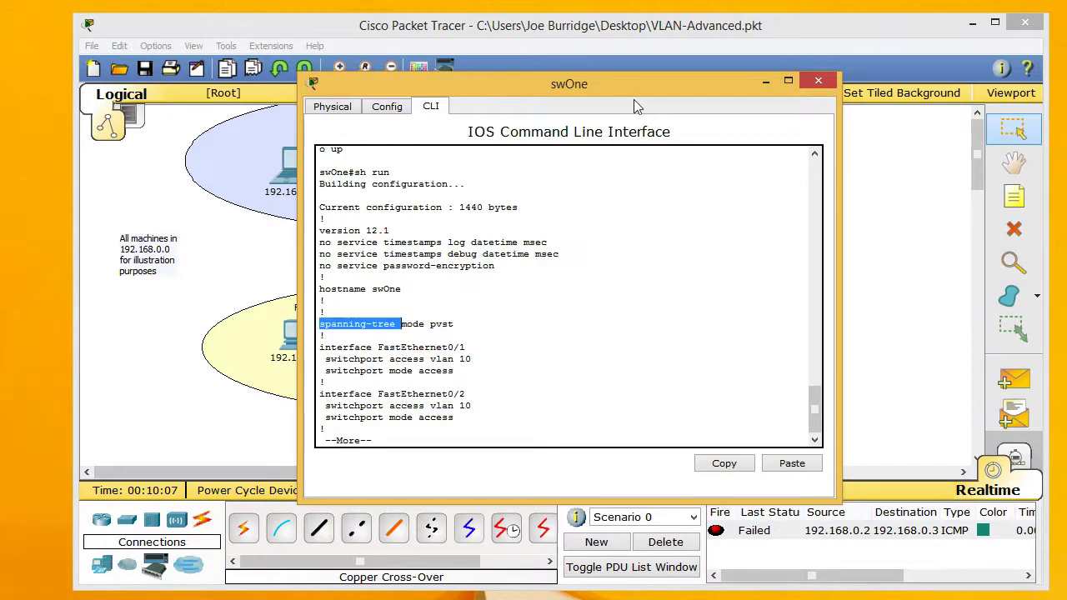
left_click(824, 80)
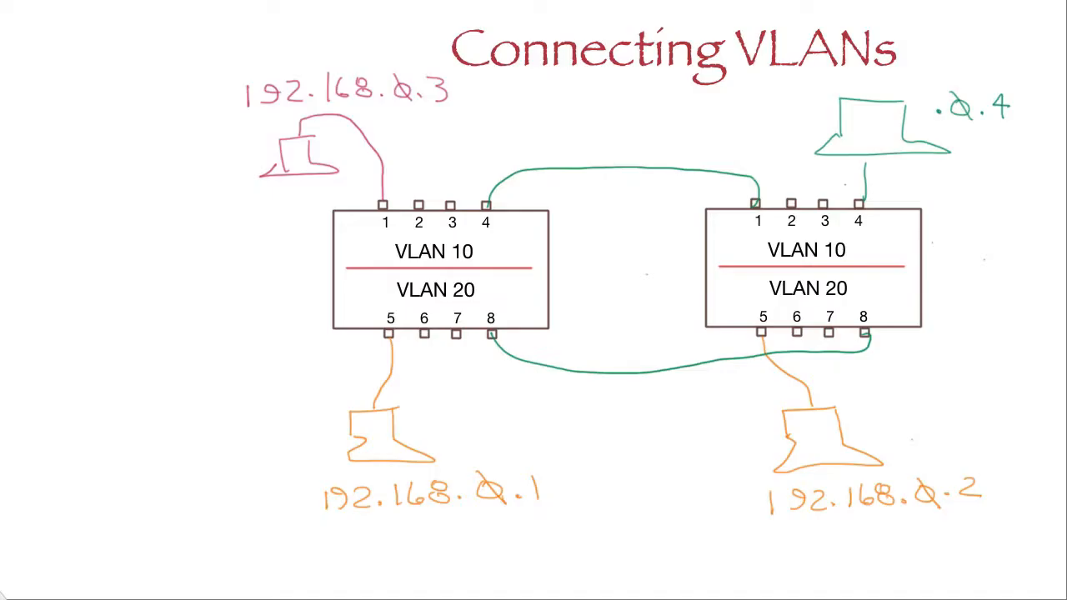
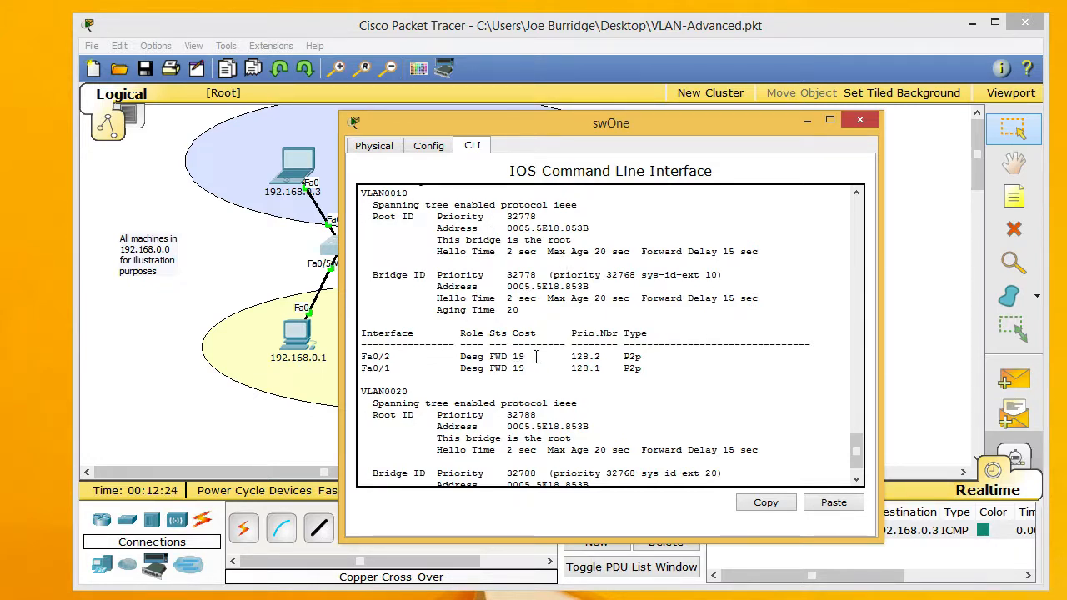
- Examine swOne's spanning-tree output, highlighting Fa0/2's status under VLAN 10 and the VLAN0020 heading
double_click(497, 357)
left_click(397, 392)
double_click(397, 392)
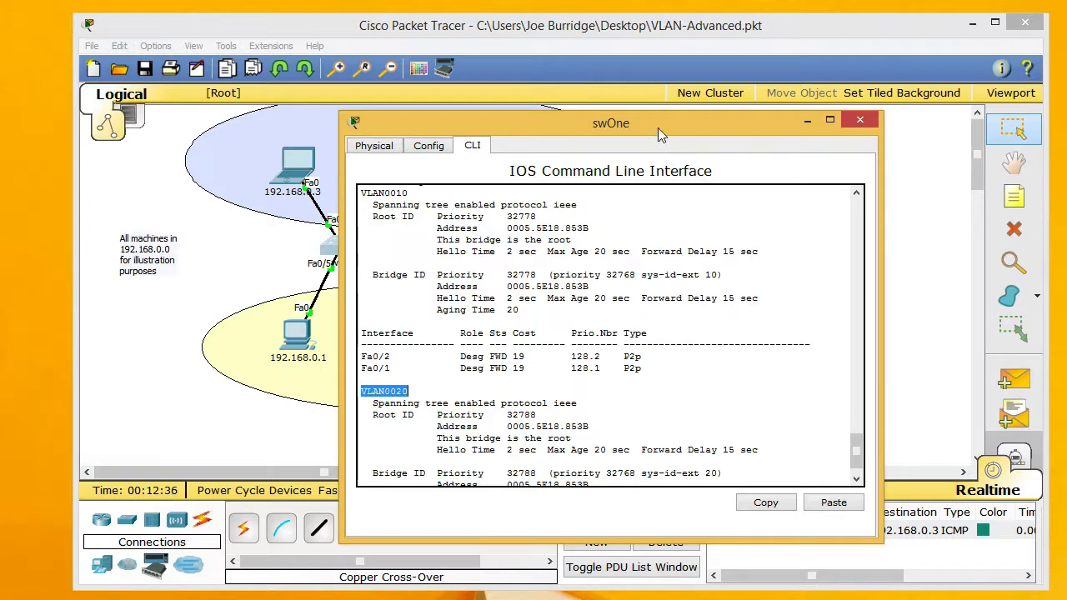
left_click_drag(657, 125, 808, 86)
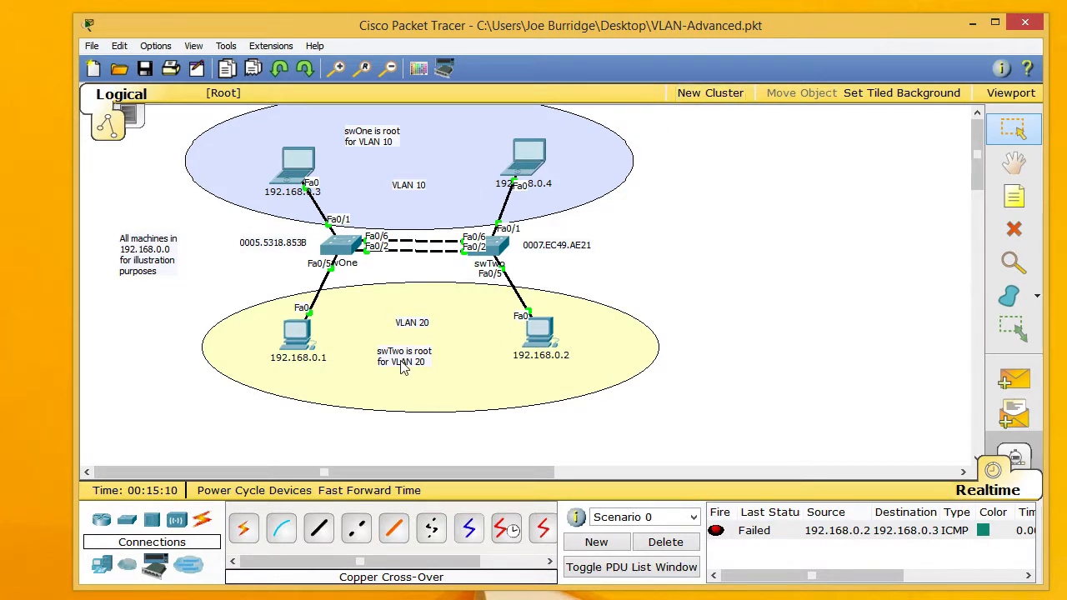
- In swOne's global configuration mode, make it the primary root bridge for VLAN 10 with sp vlan 10 root primary
mouse_move(349, 257)
left_click(349, 244)
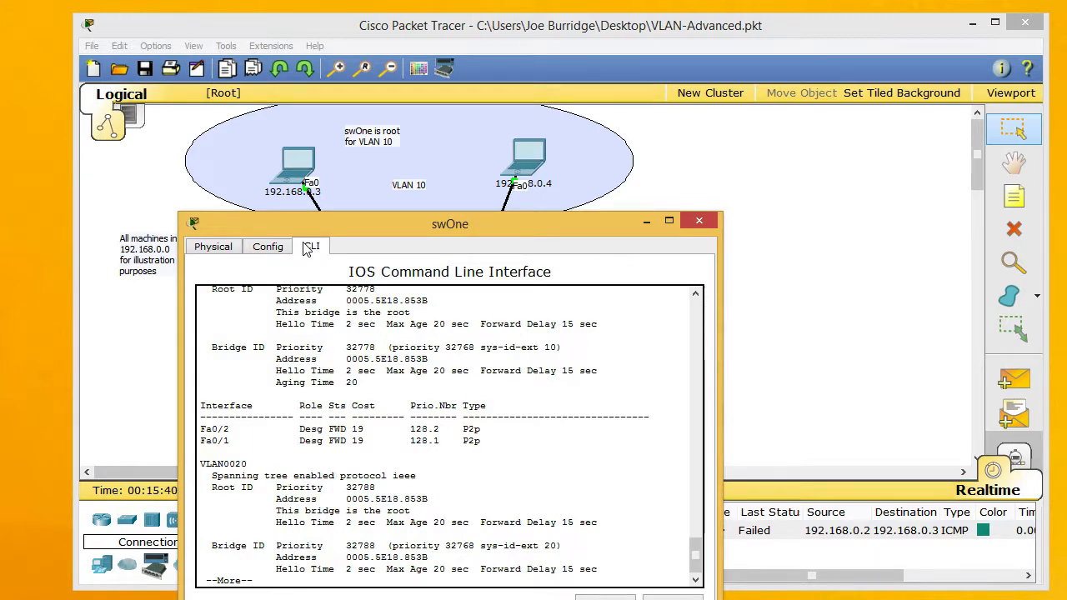
key("space")
left_click_drag(511, 228, 620, 114)
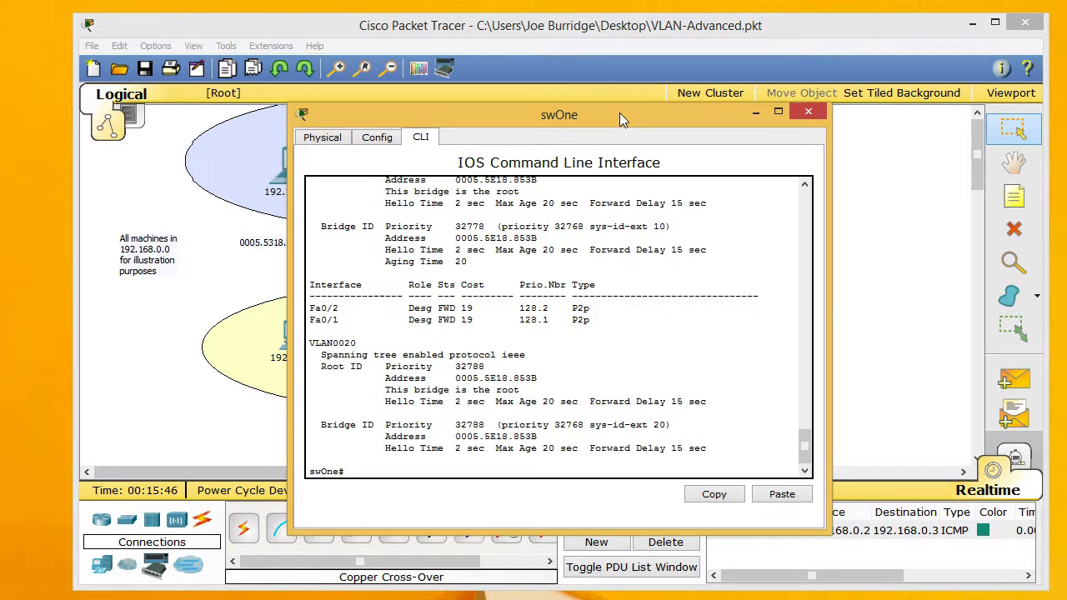
type("config t")
key("Return")
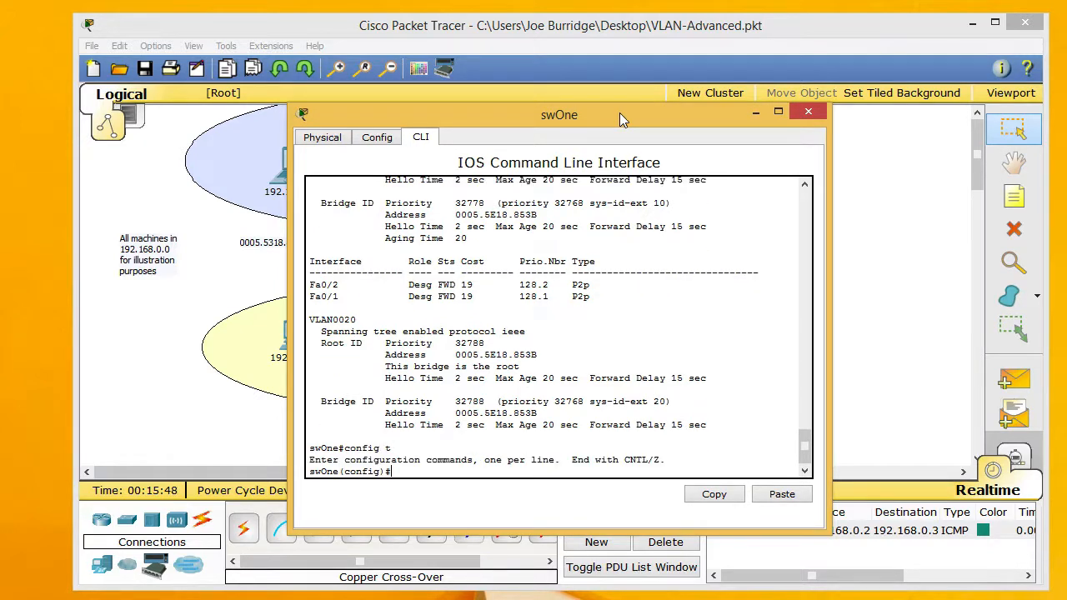
type("sp vlan 10 root primary")
key("Return")
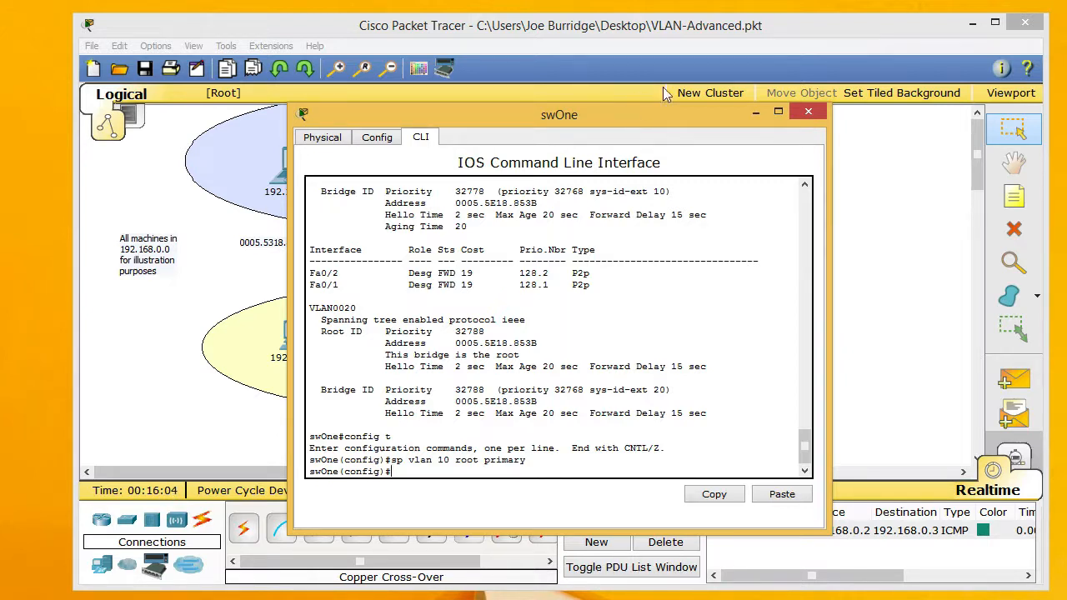
left_click(807, 111)
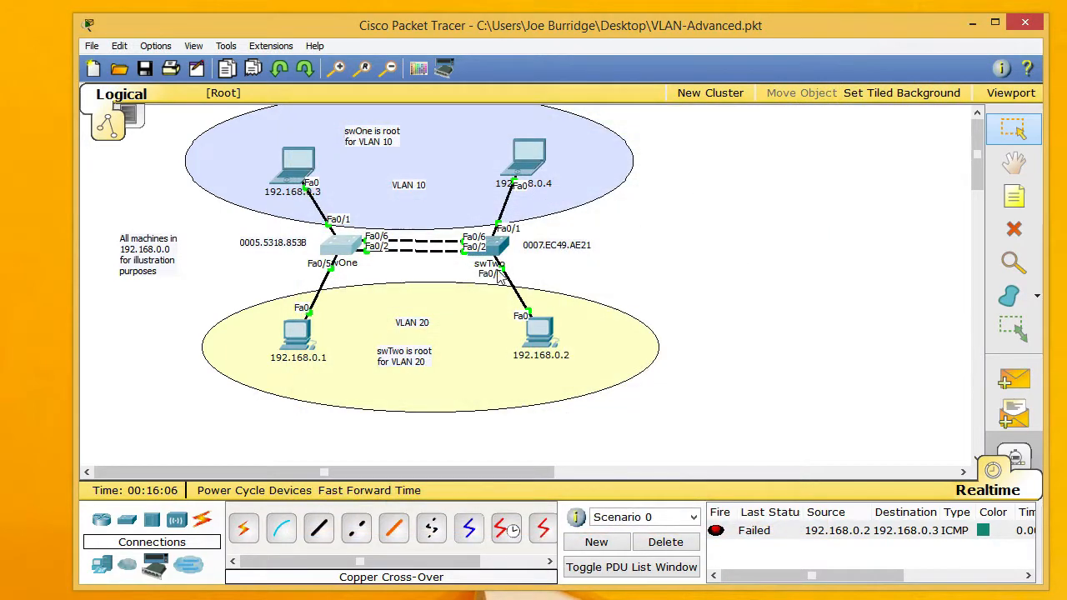
- In swTwo's global configuration mode, make it the primary root bridge for VLAN 20 with sp vlan 20 root primary
left_click(501, 239)
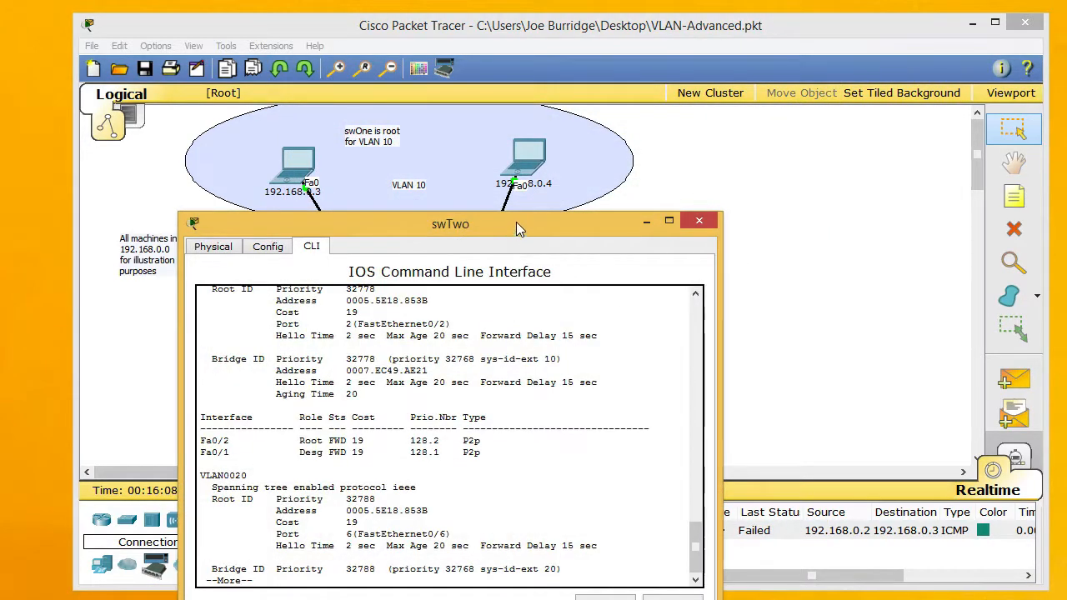
left_click_drag(516, 222, 674, 108)
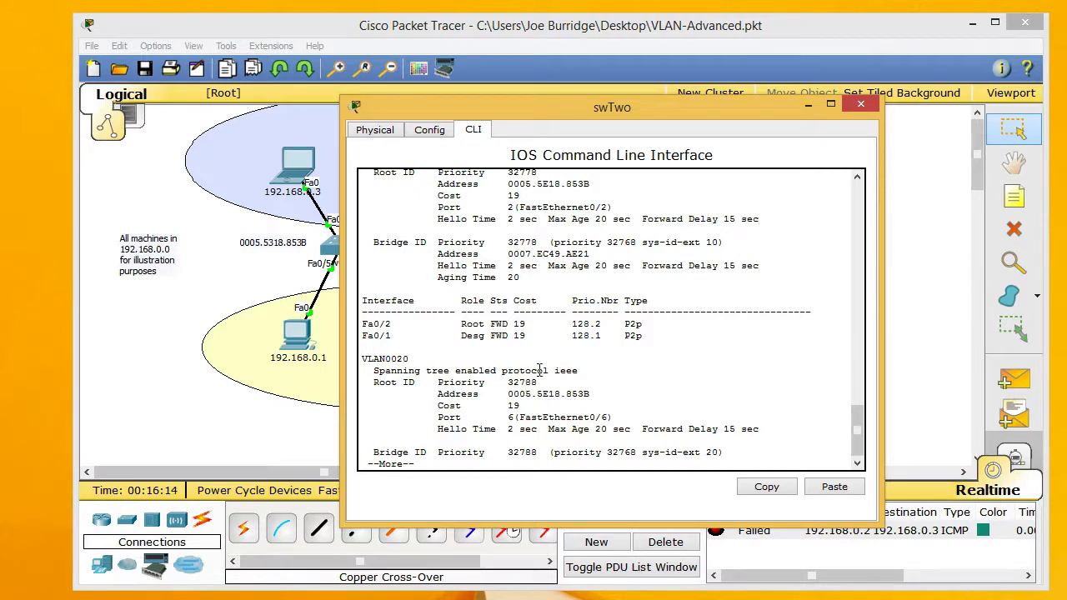
left_click_drag(550, 331, 550, 330)
key("ctrl+c")
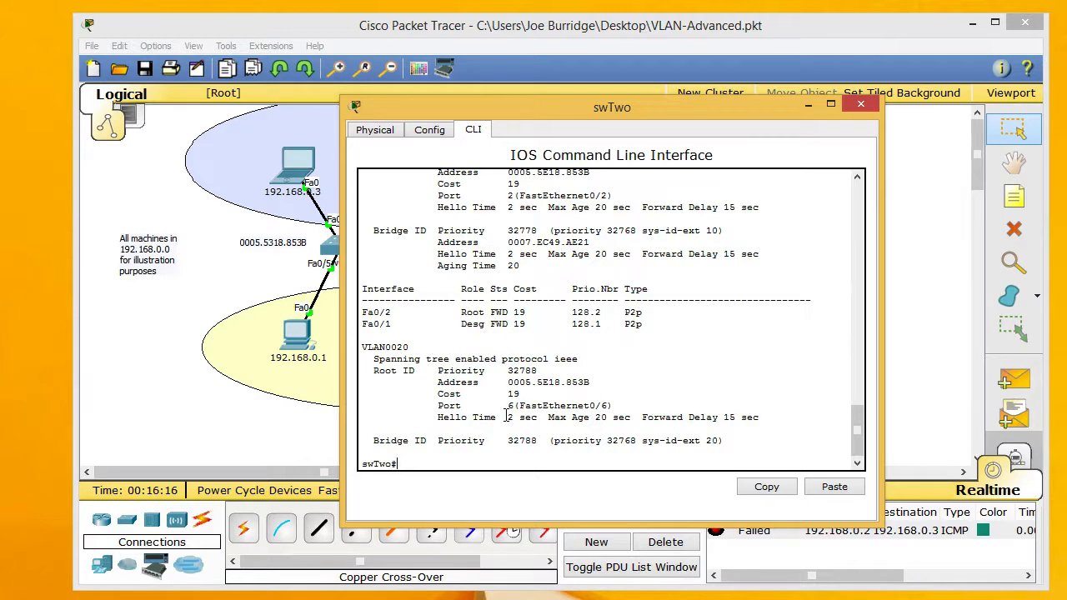
type("config")
type(" t")
key("Return")
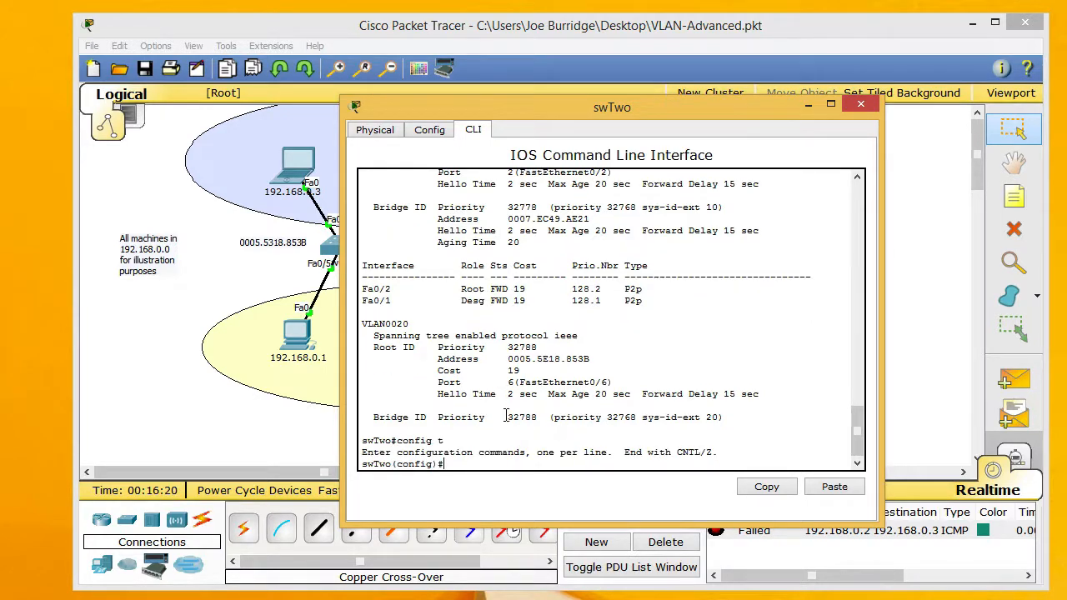
type("sp vlan 20 root primary")
key("Return")
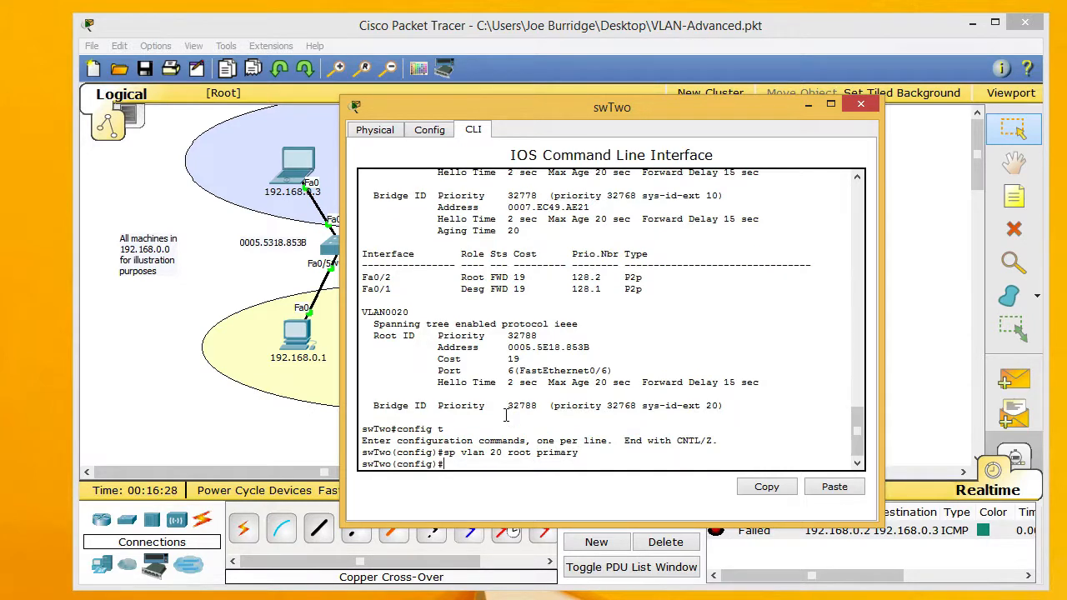
- Leave swTwo's global configuration mode and show its spanning-tree details with sh sp
type("exit")
key("Return")
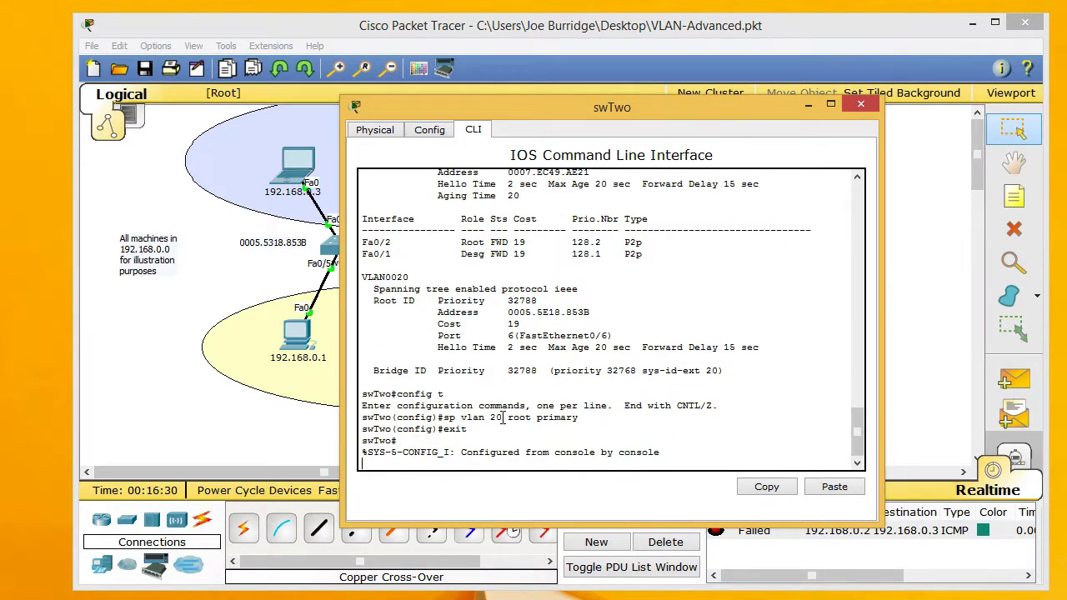
left_click_drag(697, 101, 809, 49)
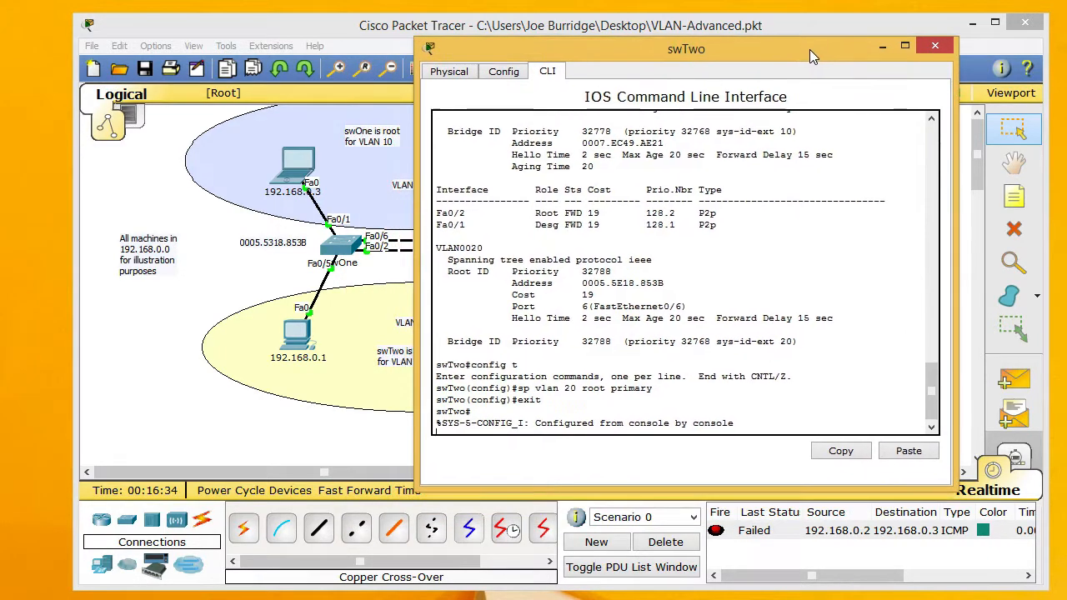
key("Return")
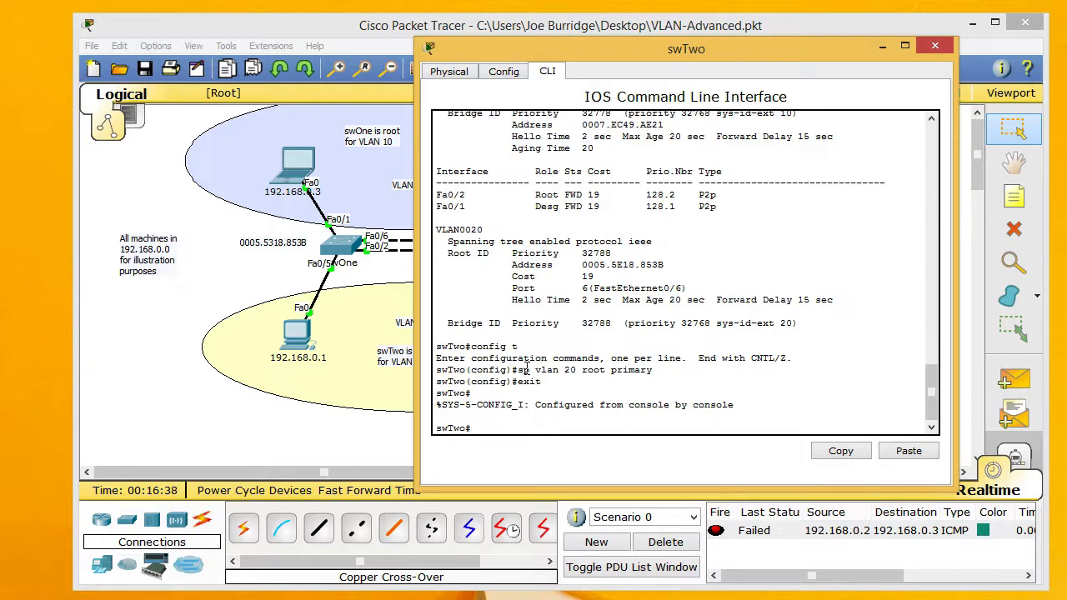
type("sh sp")
key("Return")
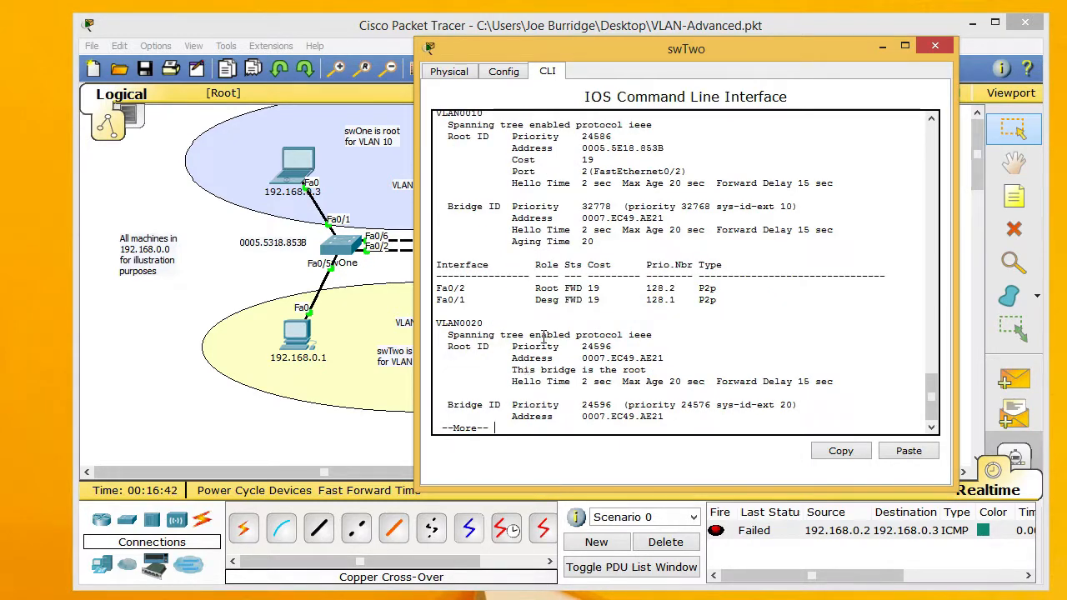
- Highlight the Root ID priority and root address under VLAN0010 in swTwo's spanning-tree output
scroll(932, 405, "up", 1)
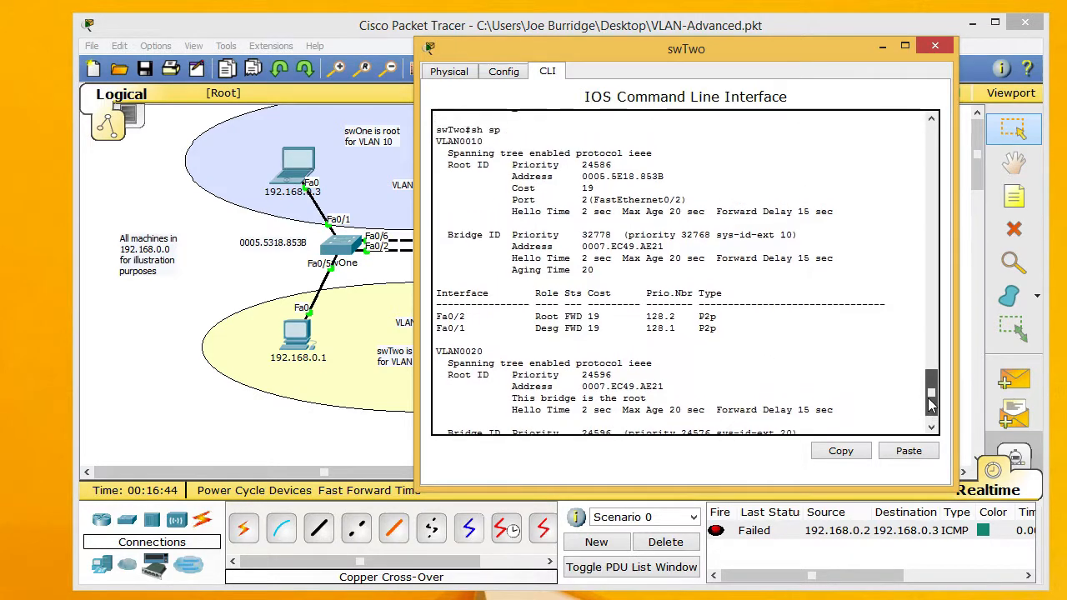
left_click_drag(932, 404, 933, 401)
left_click_drag(448, 170, 597, 170)
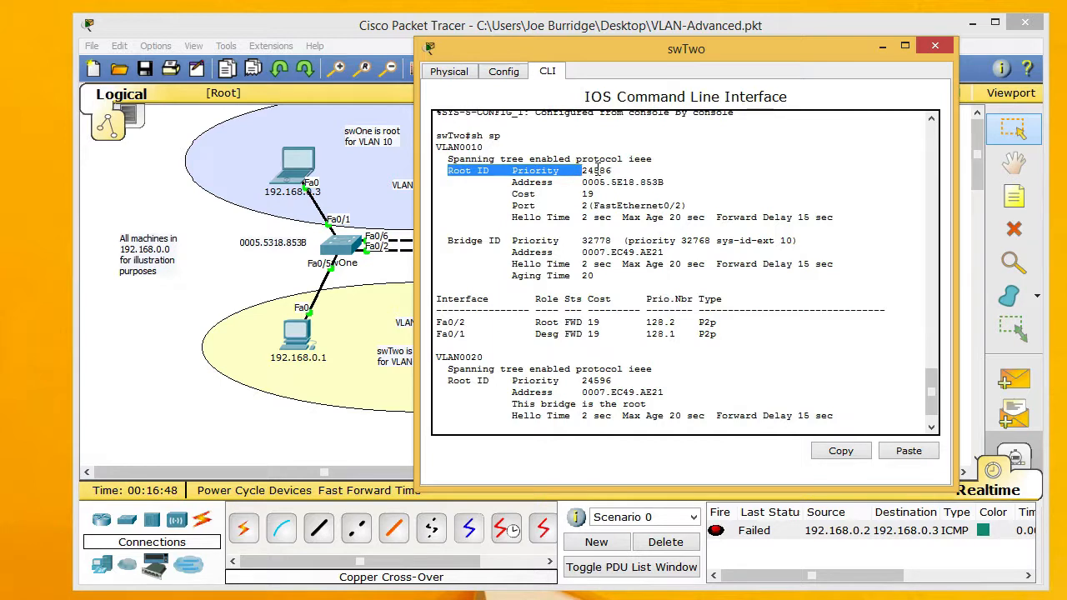
double_click(597, 170)
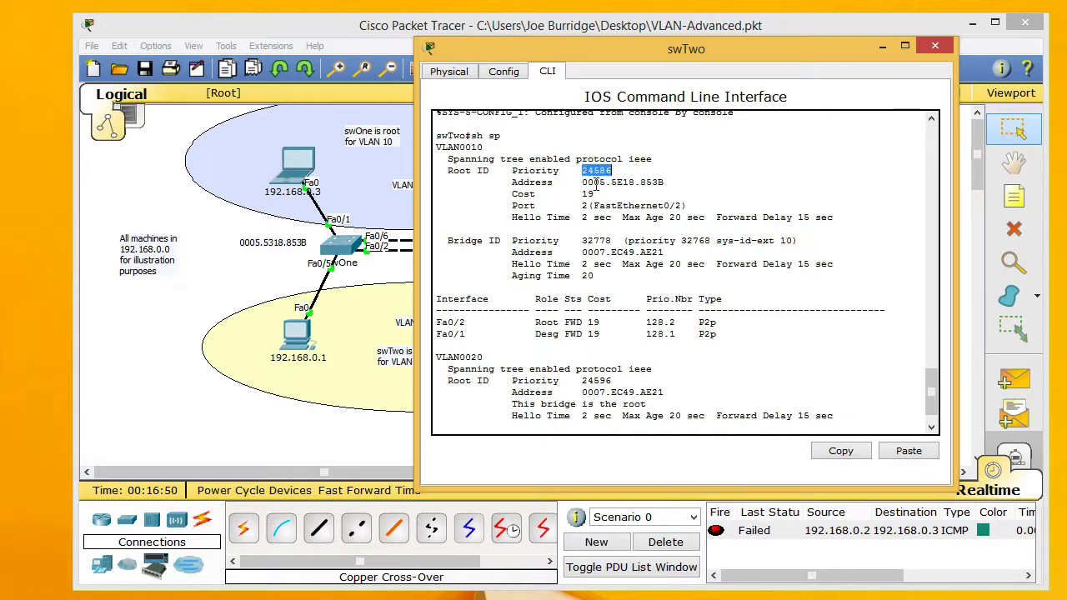
left_click_drag(582, 182, 667, 181)
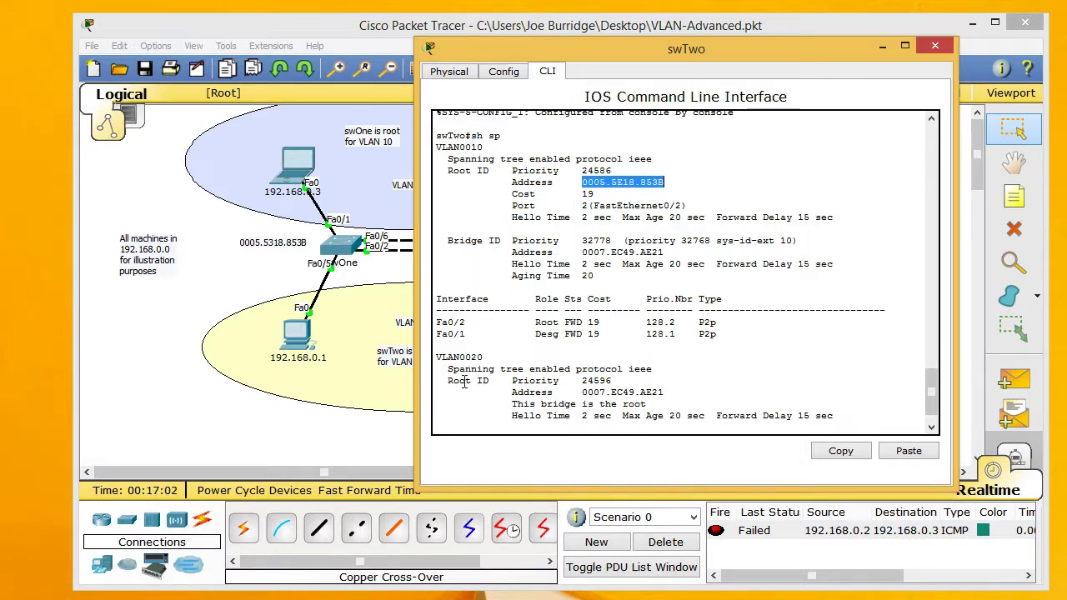
- Display the rest of swTwo's spanning-tree output, compare VLAN0020's root address with the topology's switch address labels, and close the switch window
scroll(939, 403, "up", 1)
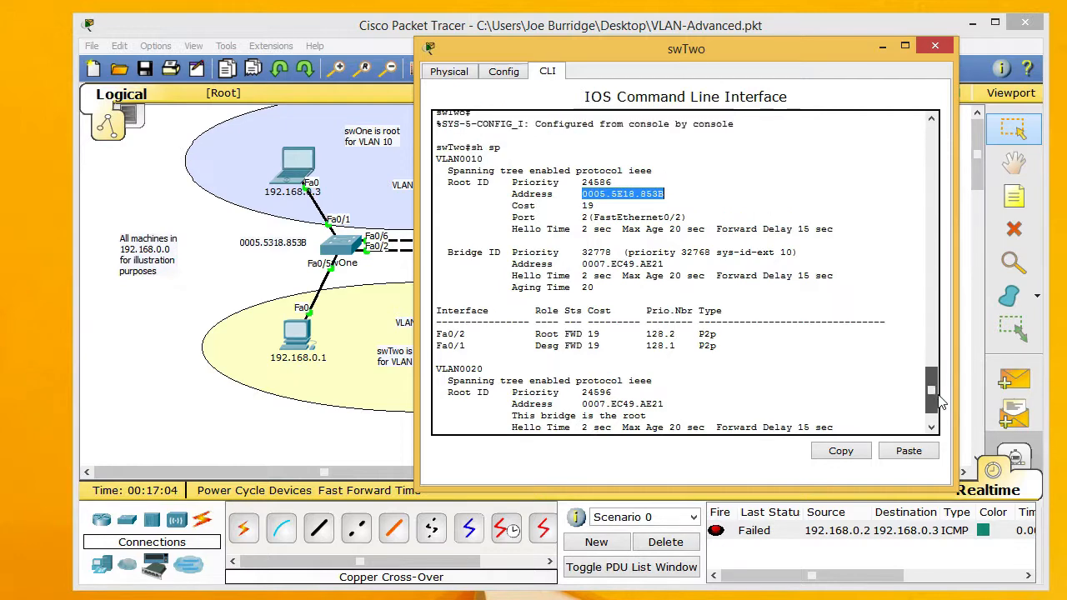
scroll(938, 409, "down", 1)
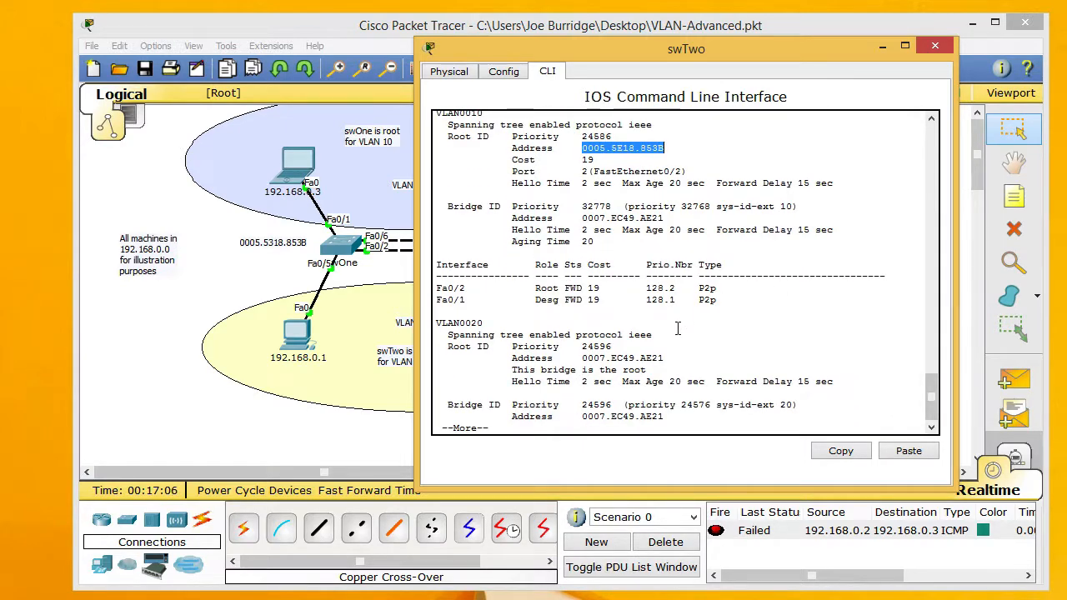
key("space")
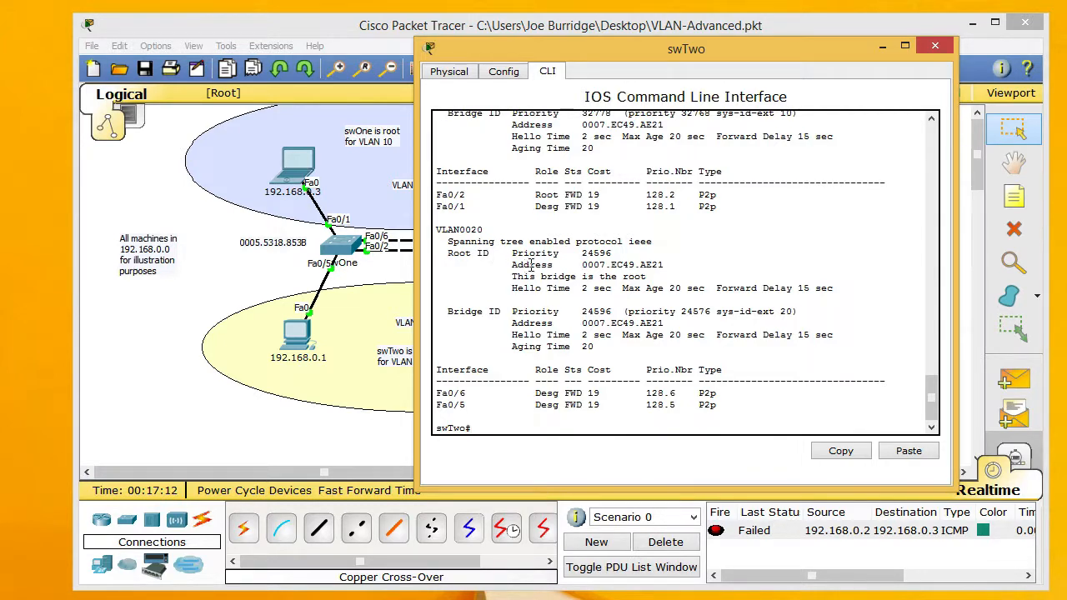
left_click_drag(512, 276, 613, 264)
left_click_drag(524, 50, 489, 298)
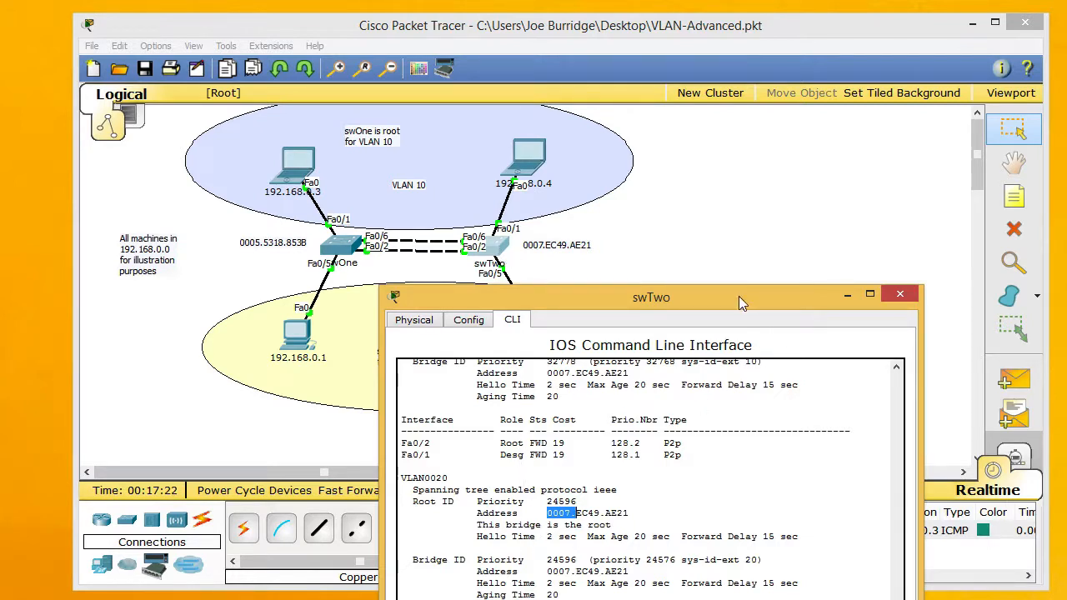
left_click_drag(738, 296, 583, 396)
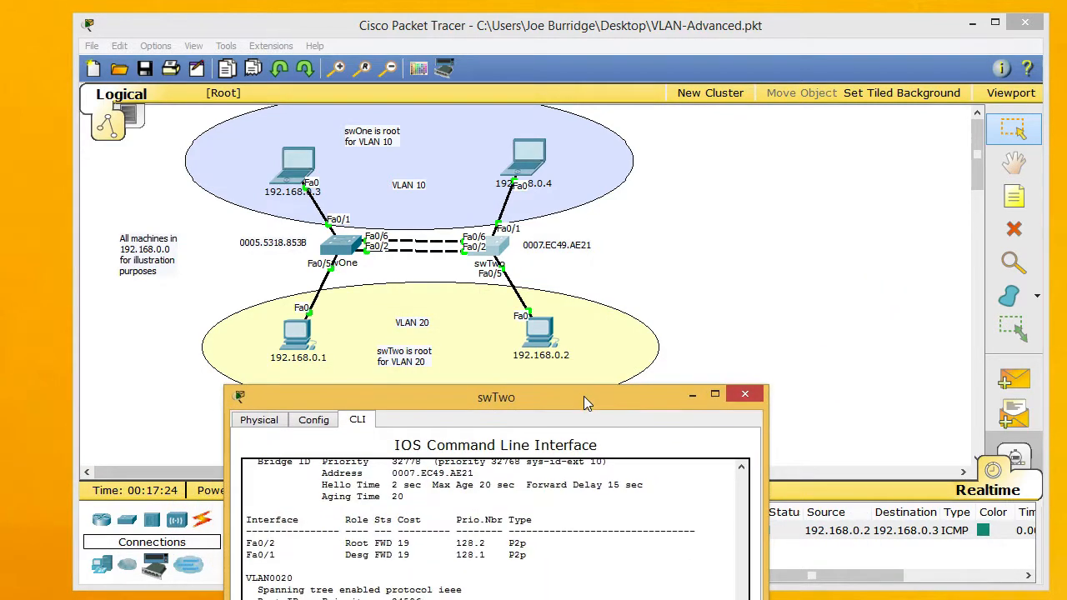
left_click(745, 394)
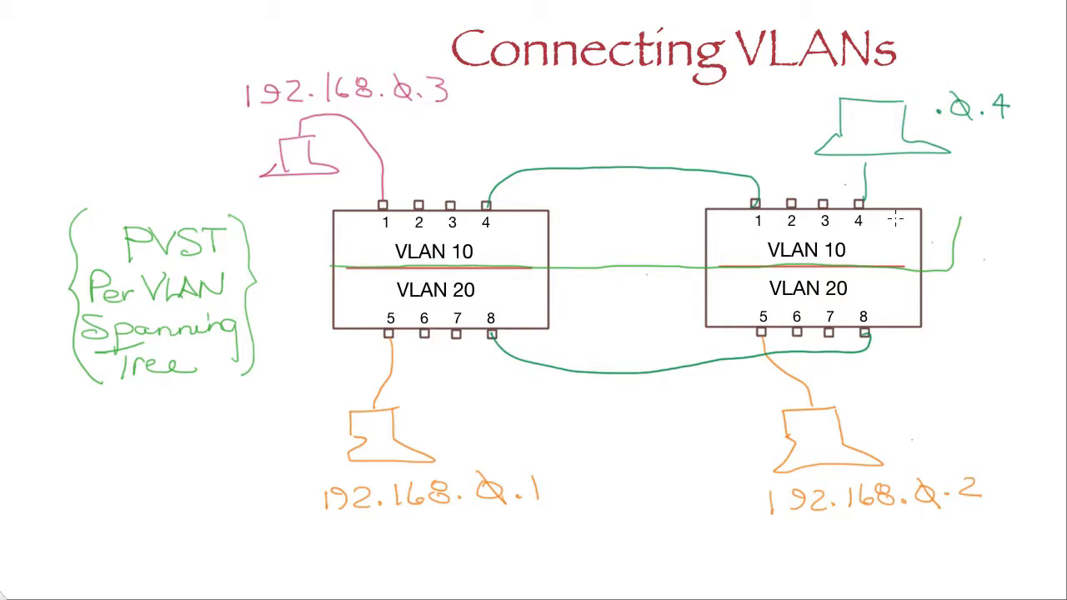
- Switch to the Connecting VLANs whiteboard and replace the PVST note with "ST - only on VLAN 1" between two horizontal lines
left_click_drag(48, 185, 263, 410)
key("Delete")
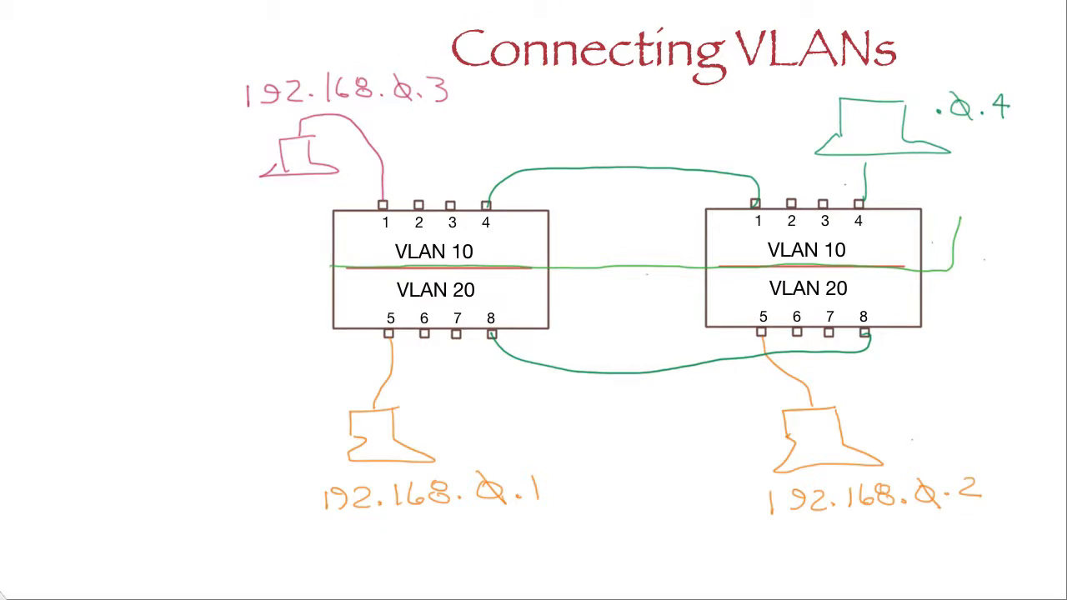
mouse_move(49, 198)
left_mouse_down()
mouse_move(49, 219)
mouse_move(90, 219)
mouse_move(100, 196)
mouse_move(188, 203)
mouse_move(215, 237)
left_mouse_up()
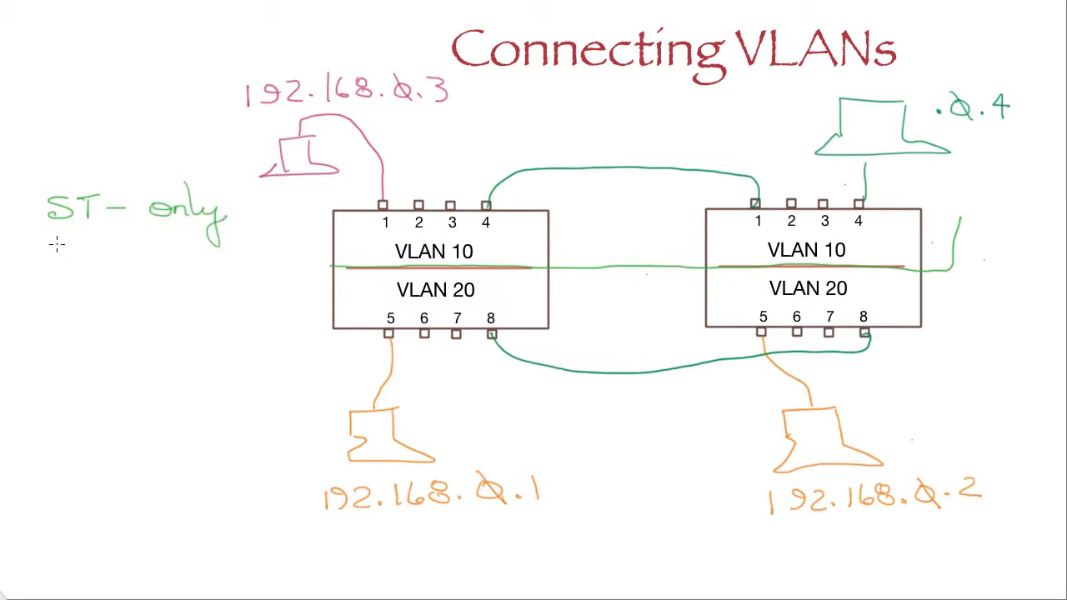
left_click_drag(54, 243, 90, 252)
mouse_move(100, 239)
left_mouse_down()
mouse_move(157, 250)
mouse_move(195, 237)
mouse_move(222, 268)
mouse_move(52, 272)
left_mouse_up()
left_click_drag(204, 170, 48, 176)
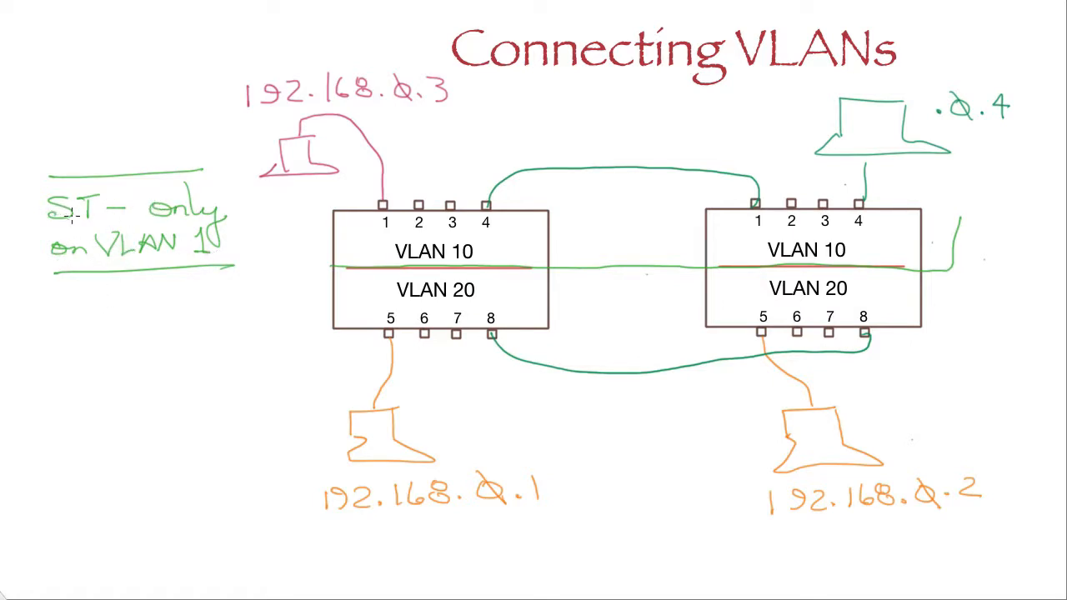
- Write "Up Admin to ensure no Loops" below the ST note and draw a second VLAN 10 link from port 3 to port 2
mouse_move(46, 300)
left_mouse_down()
mouse_move(70, 300)
mouse_move(84, 320)
mouse_move(135, 317)
mouse_move(133, 305)
mouse_move(213, 313)
left_mouse_up()
mouse_move(40, 345)
left_mouse_down()
mouse_move(66, 360)
mouse_move(255, 345)
left_mouse_up()
mouse_move(90, 372)
left_mouse_down()
mouse_move(90, 386)
mouse_move(147, 400)
mouse_move(176, 388)
mouse_move(167, 405)
mouse_move(44, 427)
left_mouse_up()
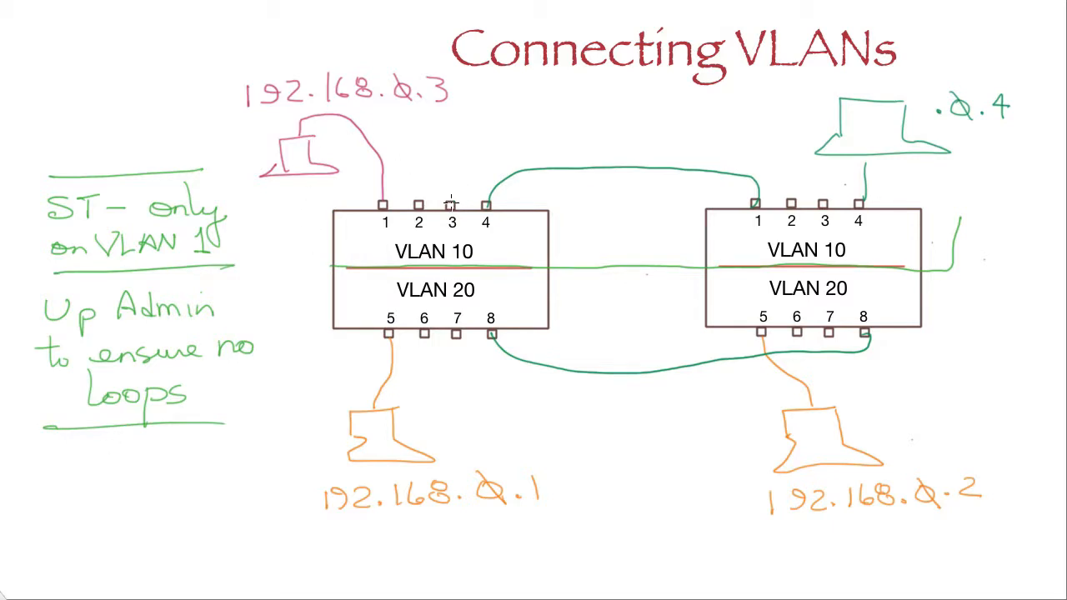
mouse_move(451, 202)
left_mouse_down()
mouse_move(479, 169)
mouse_move(572, 149)
mouse_move(677, 145)
mouse_move(759, 158)
mouse_move(789, 193)
left_mouse_up()
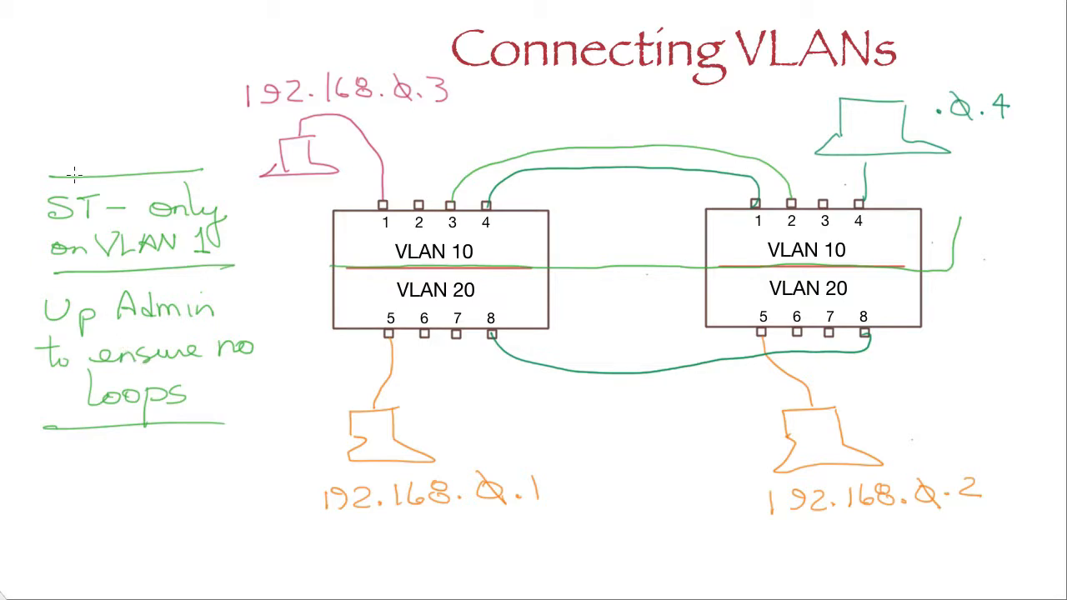
- Write "PVST" above the ST note and mark an X on the new VLAN 10 link near port 3
left_click_drag(86, 125, 86, 155)
mouse_move(86, 124)
left_mouse_down()
mouse_move(99, 130)
mouse_move(88, 140)
left_mouse_up()
mouse_move(109, 125)
left_mouse_down()
mouse_move(117, 140)
mouse_move(133, 125)
mouse_move(133, 147)
mouse_move(156, 146)
left_mouse_up()
left_click_drag(138, 127, 172, 125)
left_click_drag(489, 152, 501, 167)
left_click_drag(500, 152, 490, 165)
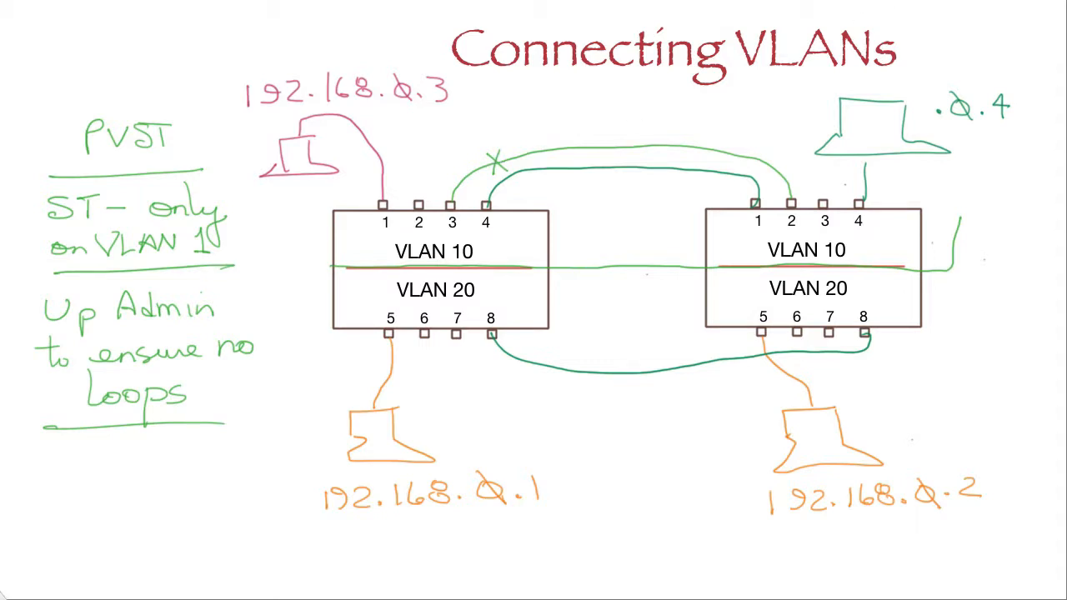
left_click(882, 0)
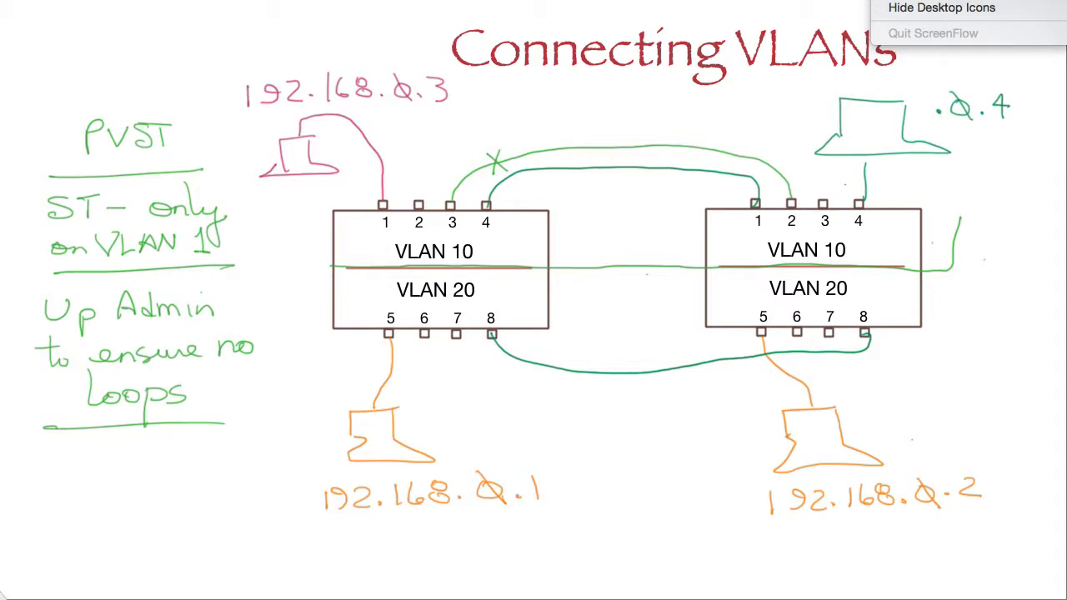
key("Escape")
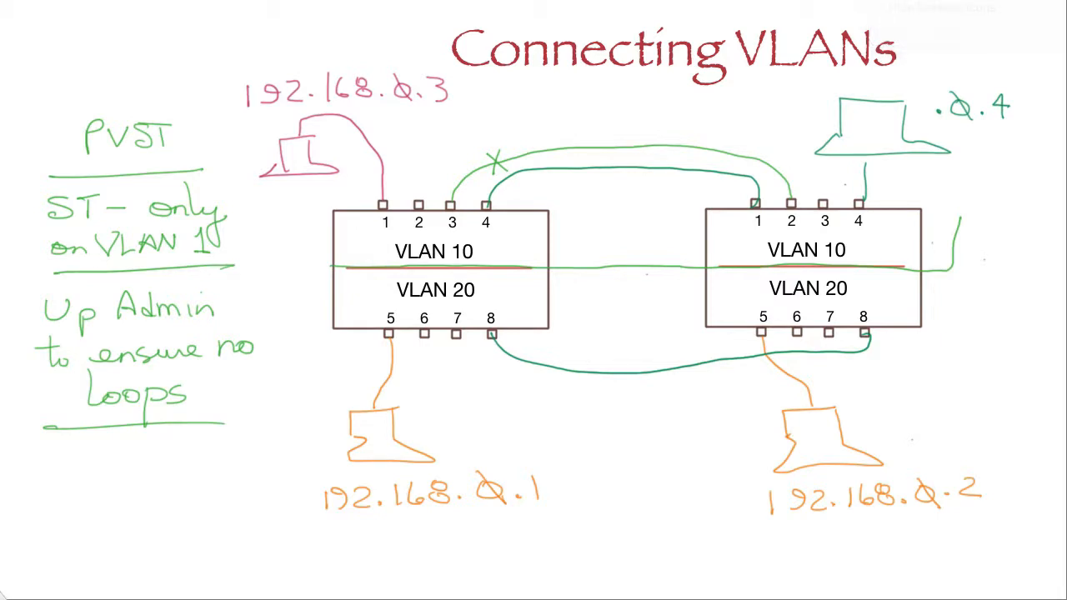
left_click(881, 0)
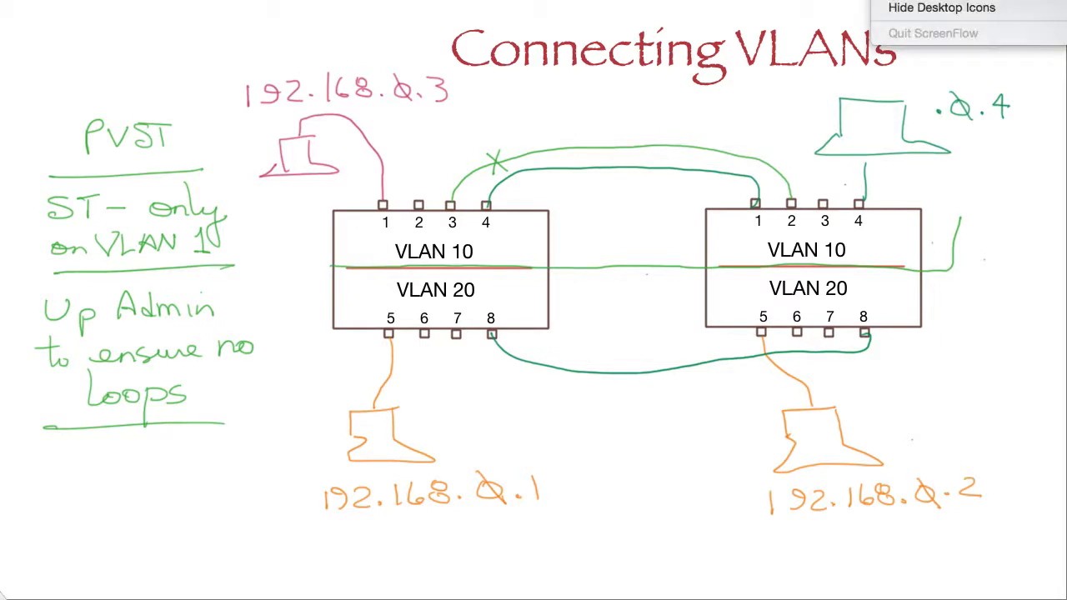
key("Escape")
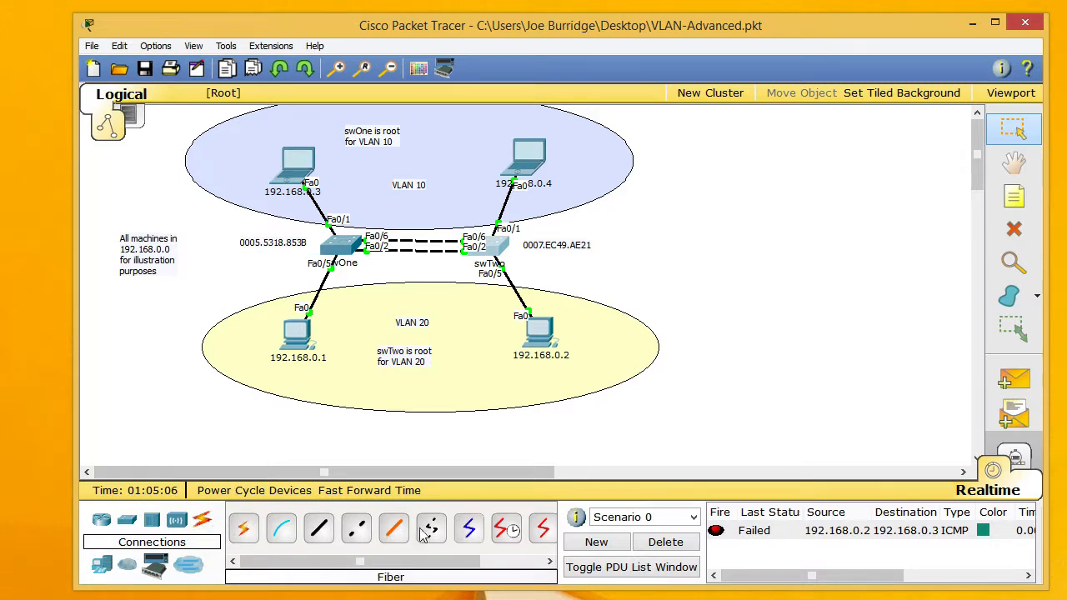
- In Packet Tracer, connect swOne's FastEthernet0/3 to swTwo's FastEthernet0/3 with a Copper Cross-Over cable
left_click(357, 529)
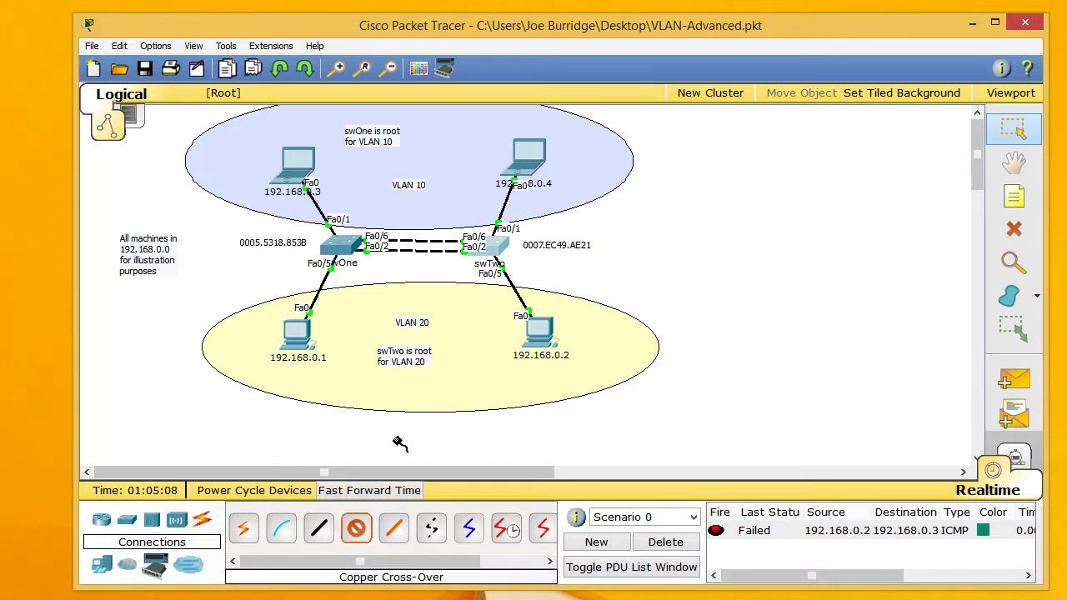
left_click(347, 244)
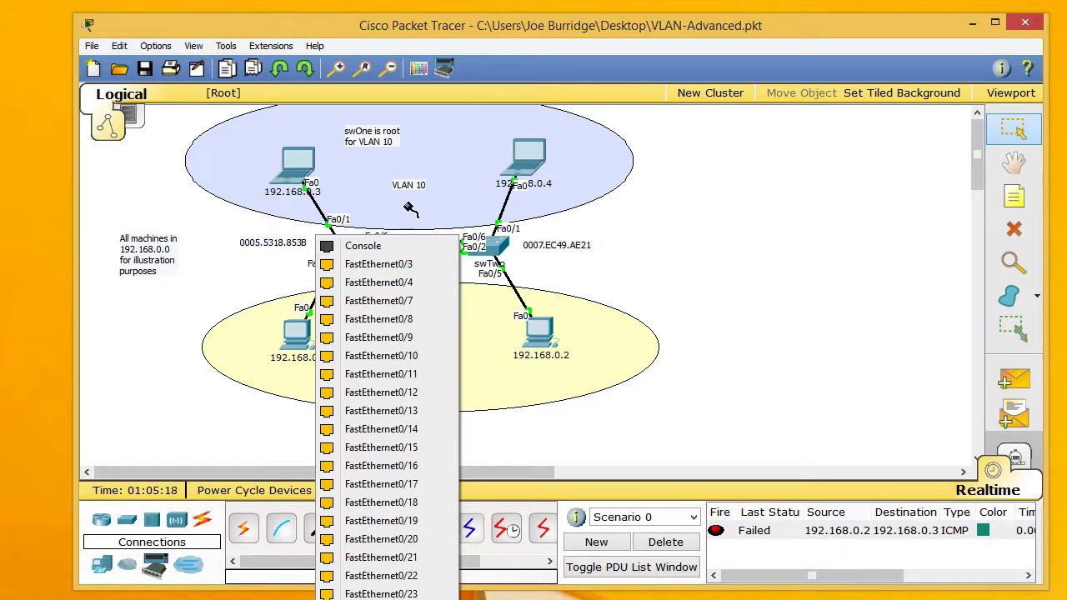
left_click(366, 265)
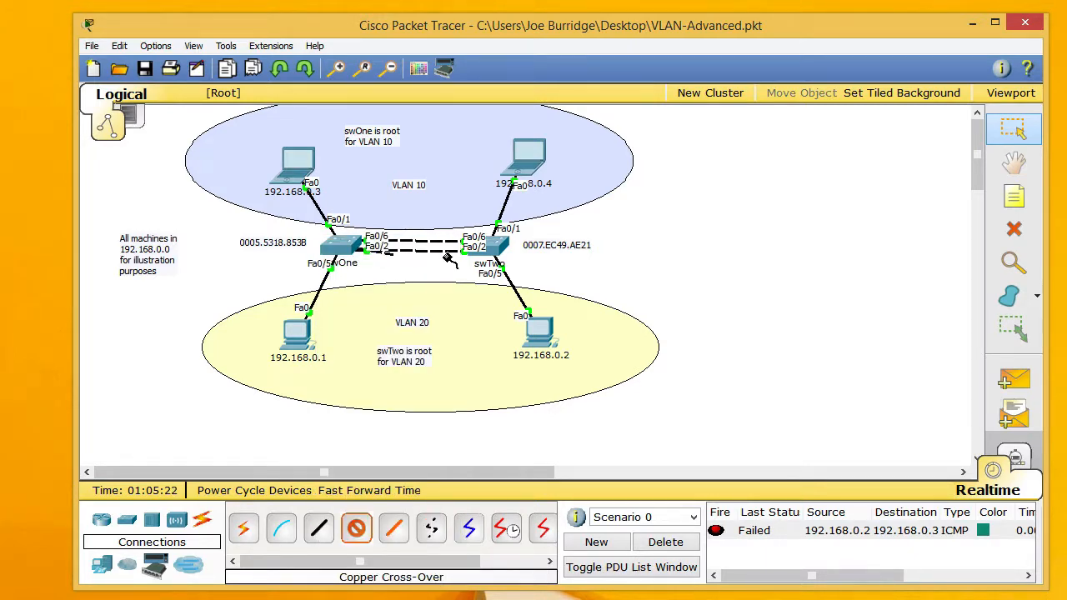
left_click(493, 247)
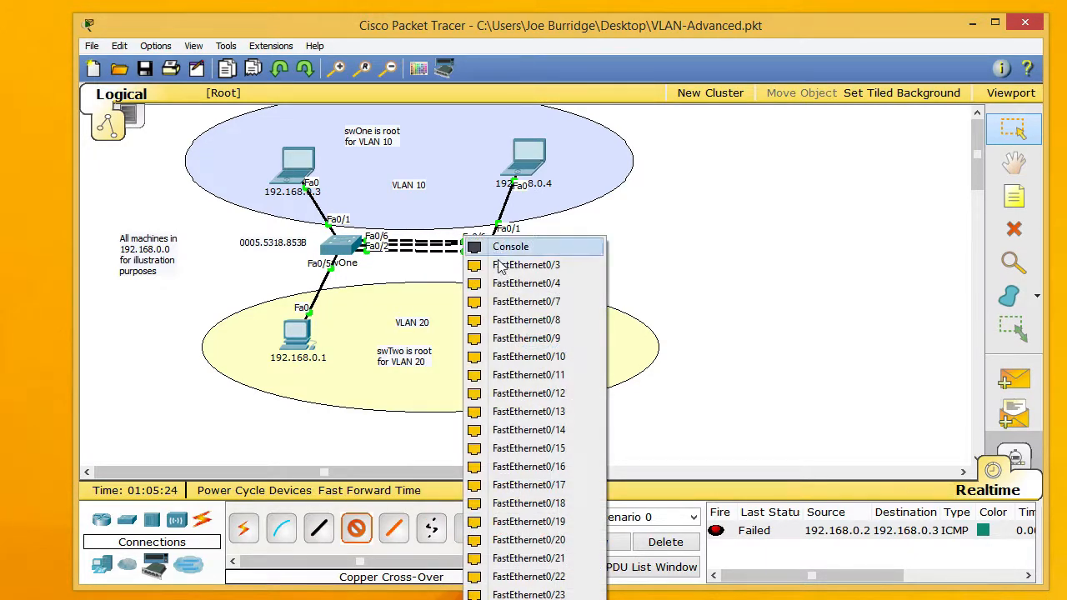
left_click(505, 263)
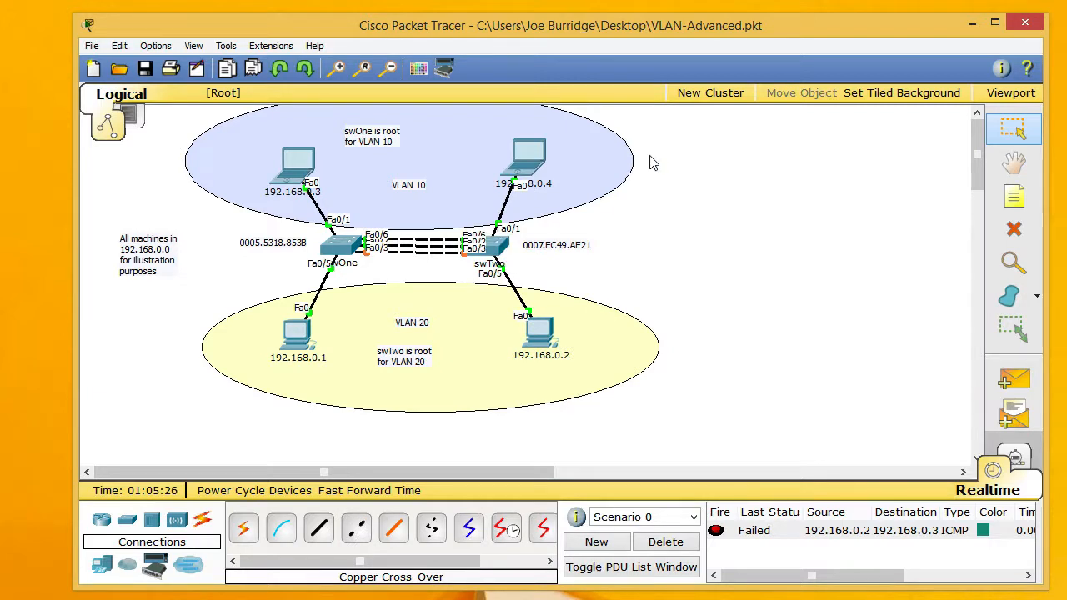
- On the Connecting VLANs whiteboard, draw over the link's X in blue, loop around both VLAN 10 links and annotate above the loop
left_click(884, 0)
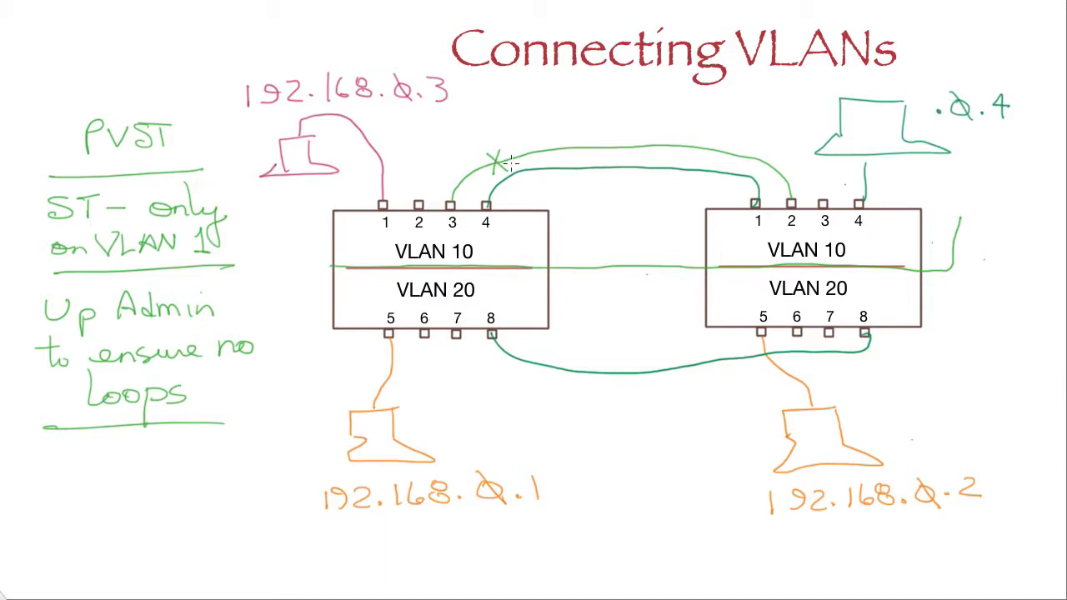
left_click_drag(502, 151, 497, 173)
mouse_move(800, 177)
left_mouse_down()
mouse_move(765, 195)
mouse_move(547, 179)
mouse_move(464, 224)
mouse_move(431, 190)
mouse_move(500, 144)
mouse_move(637, 118)
mouse_move(736, 135)
mouse_move(789, 160)
mouse_move(794, 187)
left_mouse_up()
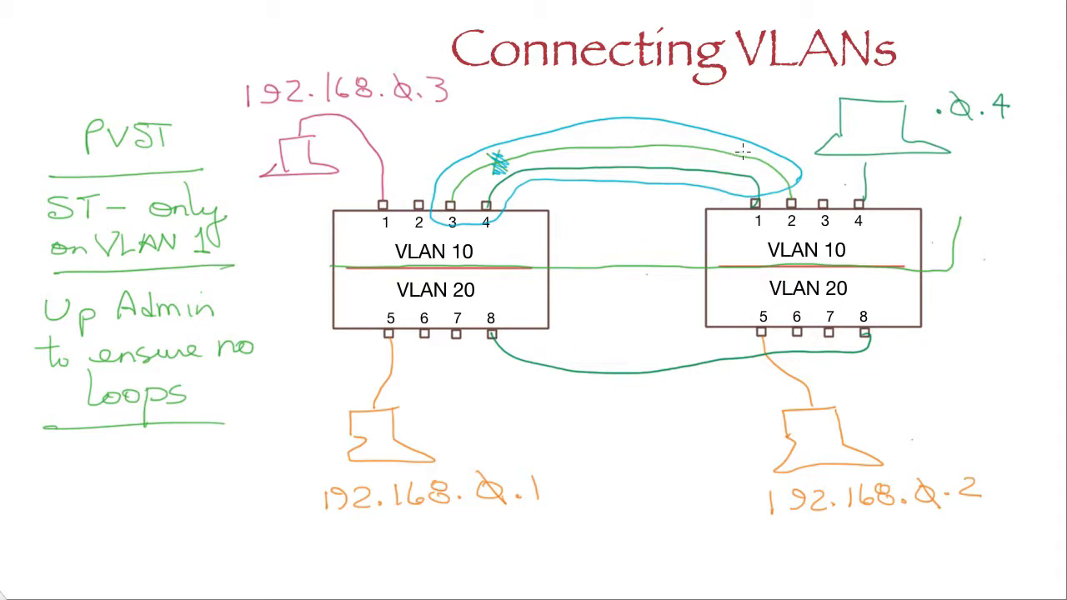
mouse_move(744, 151)
left_mouse_down()
mouse_move(760, 171)
mouse_move(719, 142)
mouse_move(631, 136)
mouse_move(590, 166)
mouse_move(510, 160)
mouse_move(451, 202)
left_mouse_up()
mouse_move(503, 106)
left_mouse_down()
mouse_move(502, 121)
mouse_move(520, 119)
left_mouse_up()
mouse_move(517, 122)
left_mouse_down()
mouse_move(525, 98)
mouse_move(538, 120)
left_mouse_up()
mouse_move(522, 110)
left_mouse_down()
mouse_move(553, 105)
mouse_move(558, 80)
left_mouse_up()
mouse_move(559, 80)
left_mouse_down()
mouse_move(570, 83)
mouse_move(561, 93)
left_mouse_up()
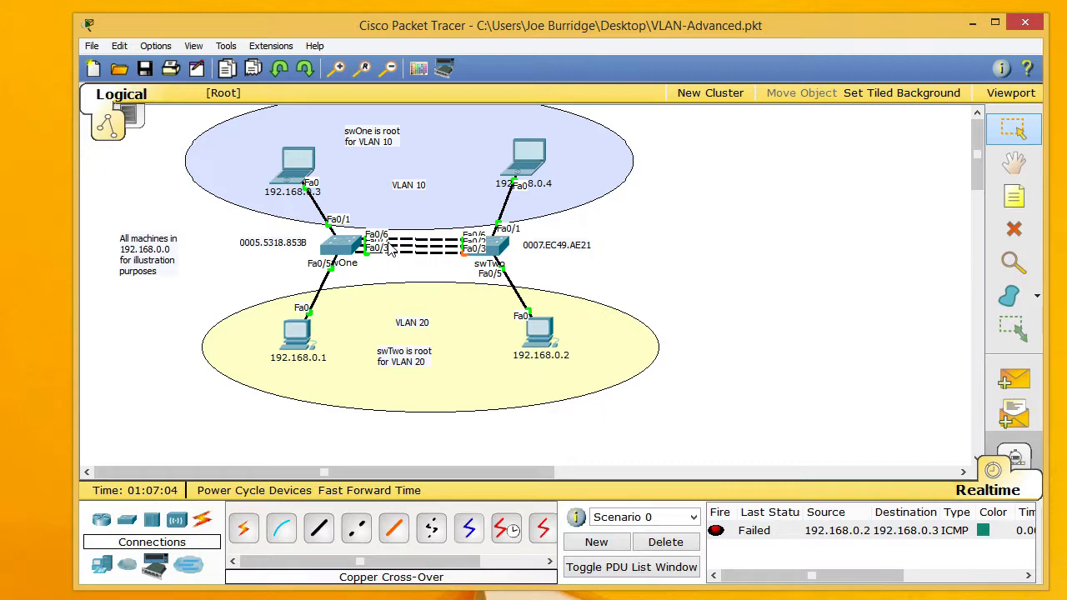
- Open swOne's command line and enter global configuration mode with enable and config t
left_click(345, 248)
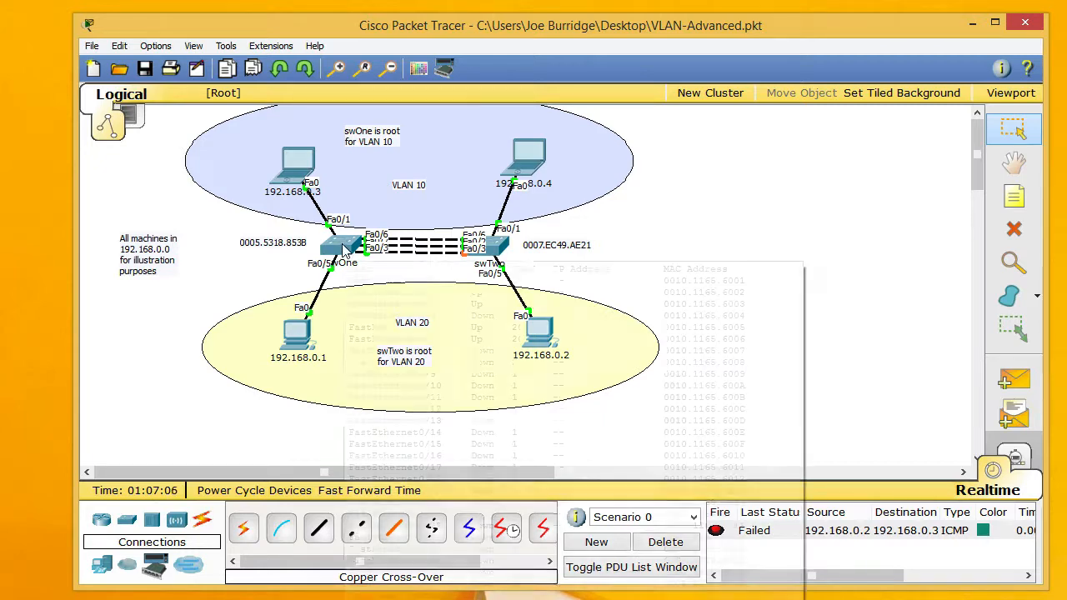
left_click_drag(441, 228, 473, 110)
key("Return")
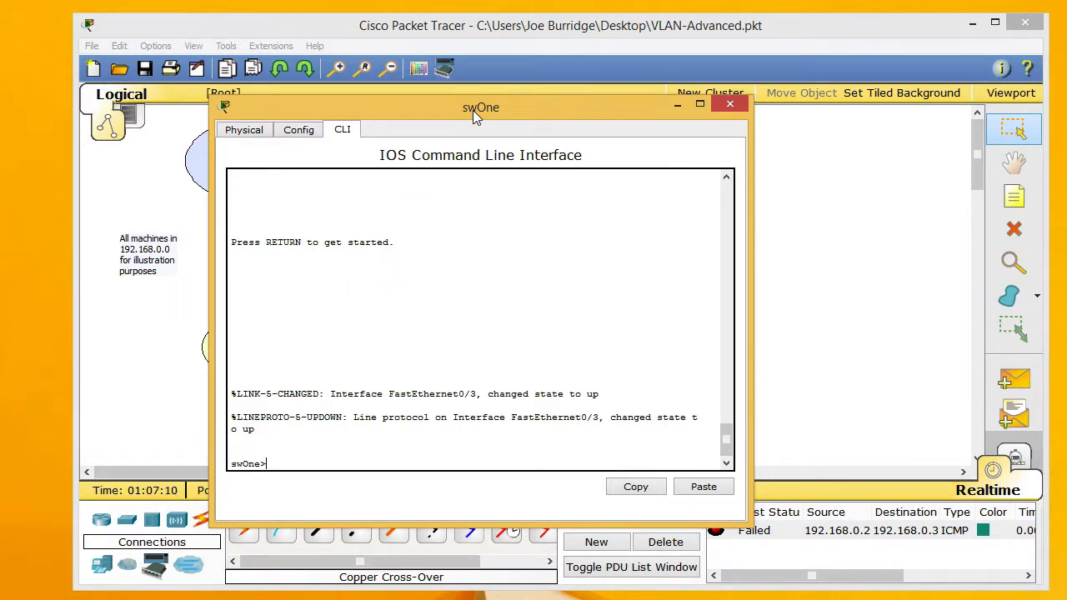
type("enable")
key("Return")
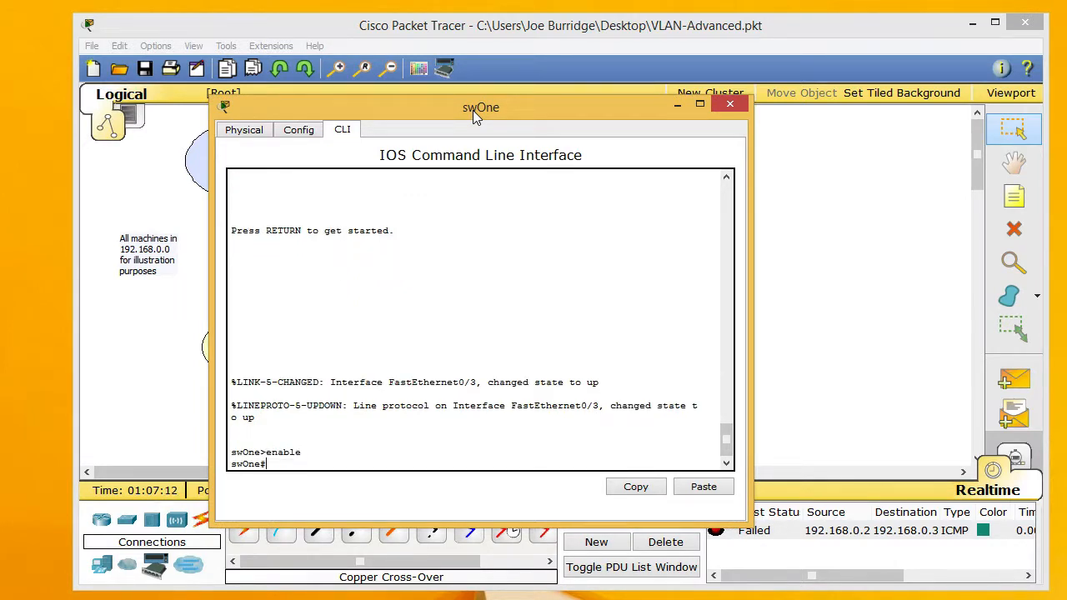
type("config t")
key("Return")
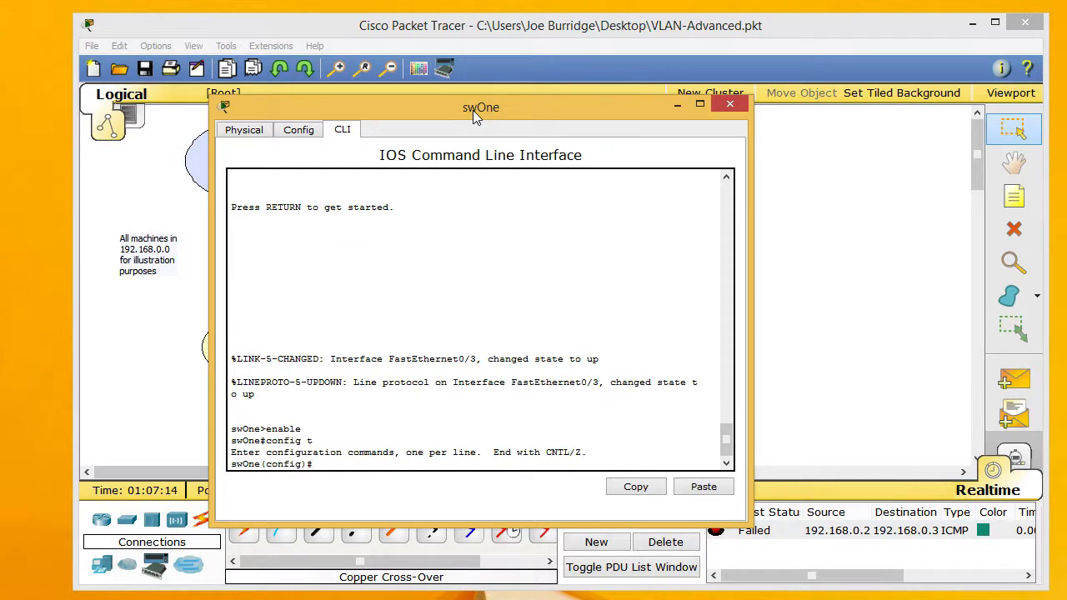
- Try to enter interface port-channel 10 on swOne, and enter interface port-channel 1 instead
type("int port-channel 10")
key("Return")
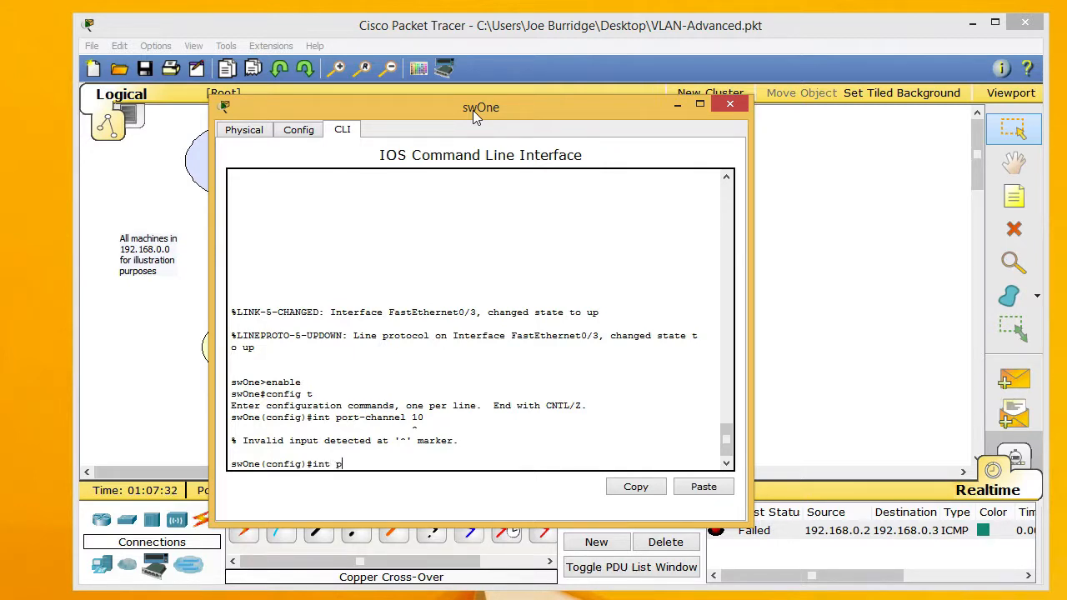
type("annel 1")
key("Return")
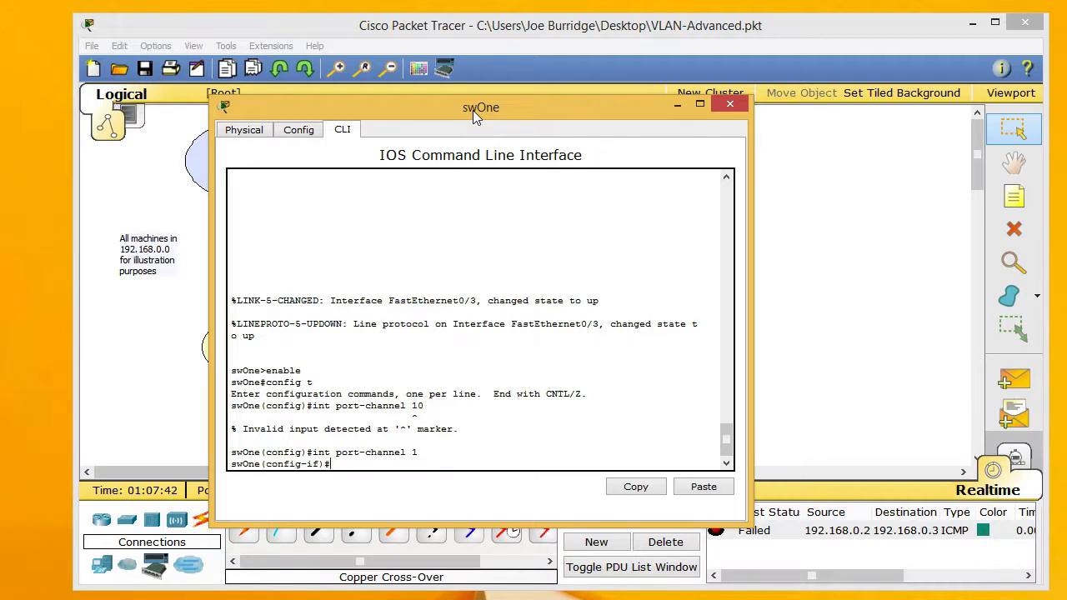
- Set swOne's port-channel 1 to switchport access mode and assign it to VLAN 10
type("sw mode access")
key("Return")
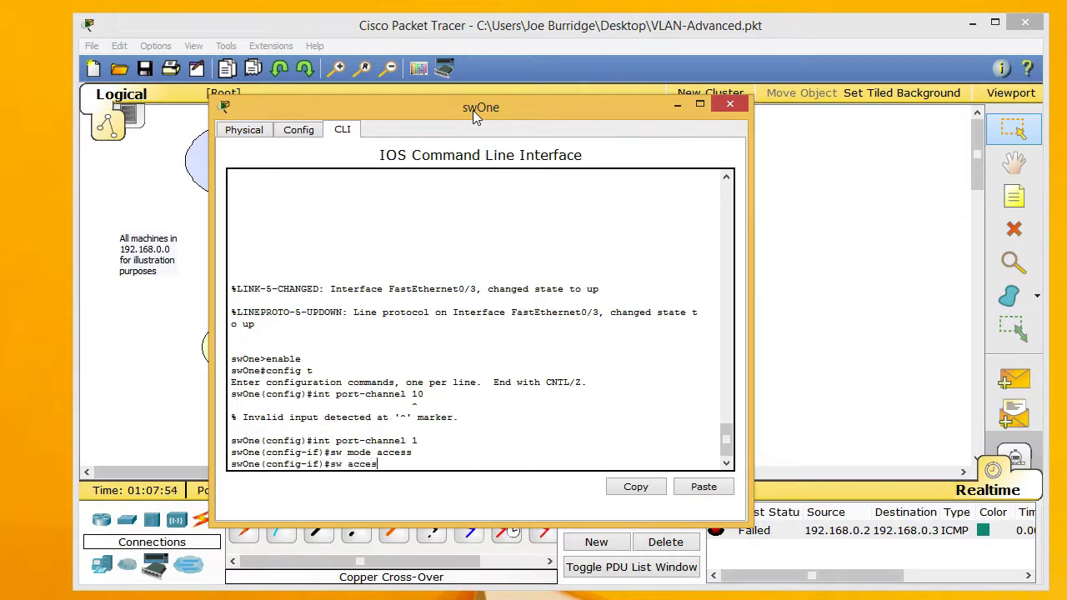
type("sw access lan")
key("BackSpace")
key("BackSpace")
key("BackSpace")
type("vlan")
key("Return")
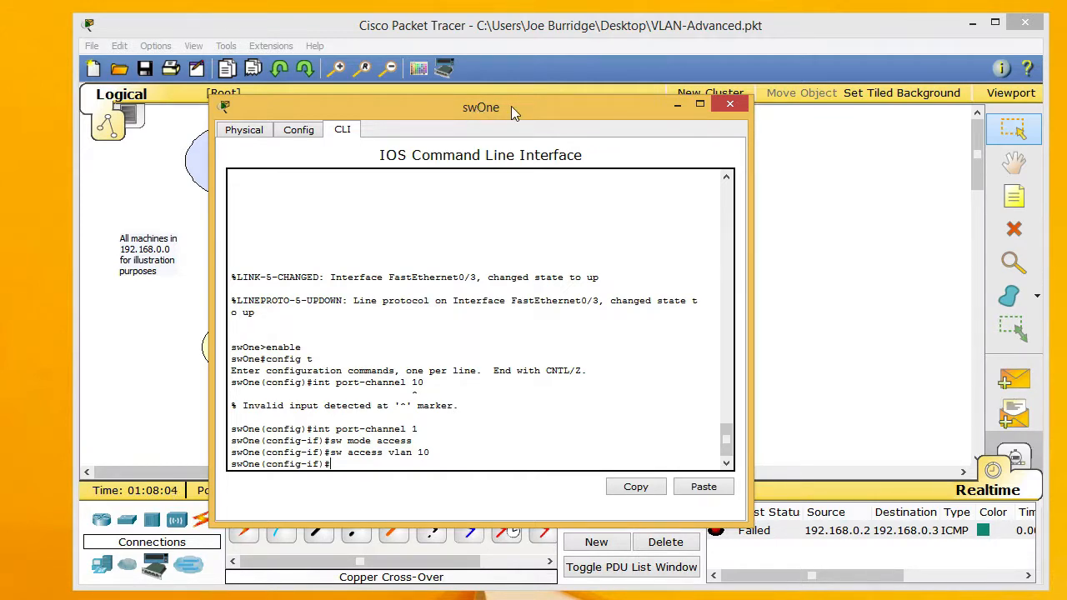
- Open swTwo's command line with swOne's window moved aside, and enter global configuration mode with enable and config t
left_click_drag(511, 106, 251, 120)
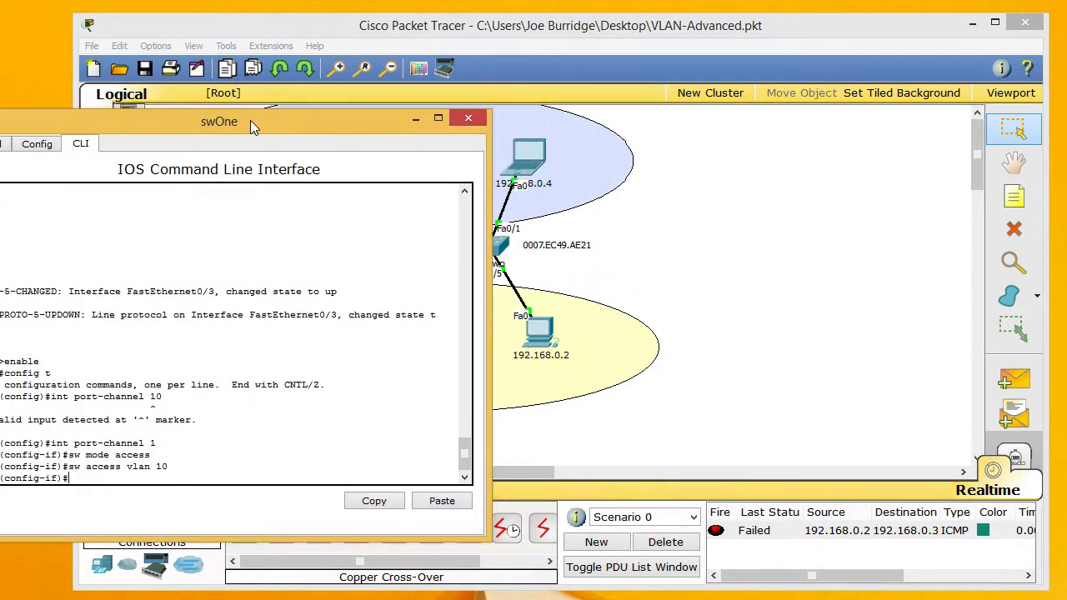
left_click(626, 246)
left_click(494, 244)
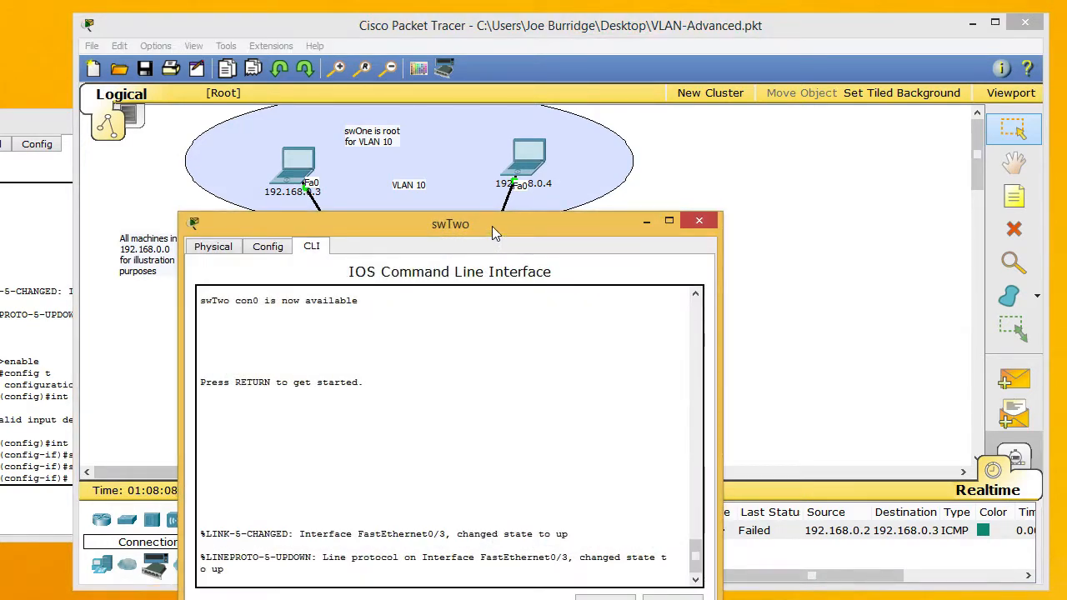
left_click_drag(492, 225, 687, 115)
key("Return")
key("Return")
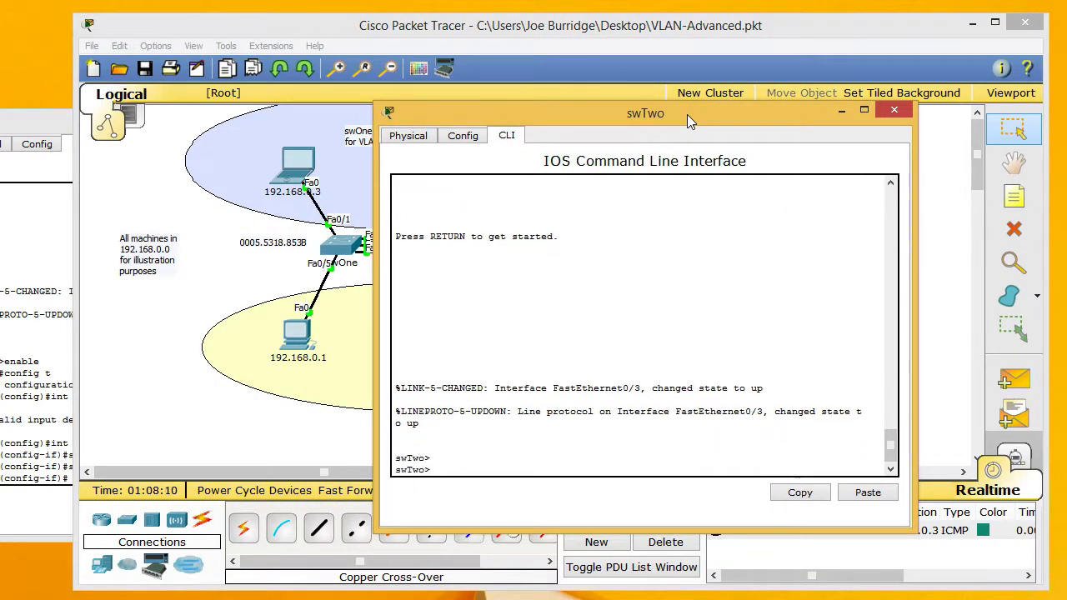
type("enable")
key("Return")
type("config t")
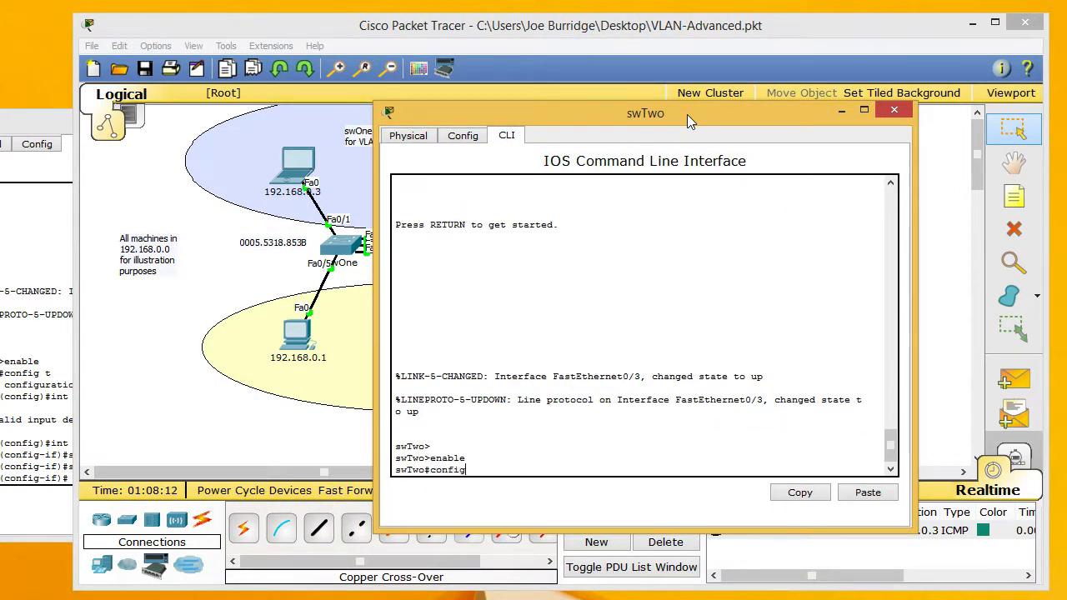
key("Return")
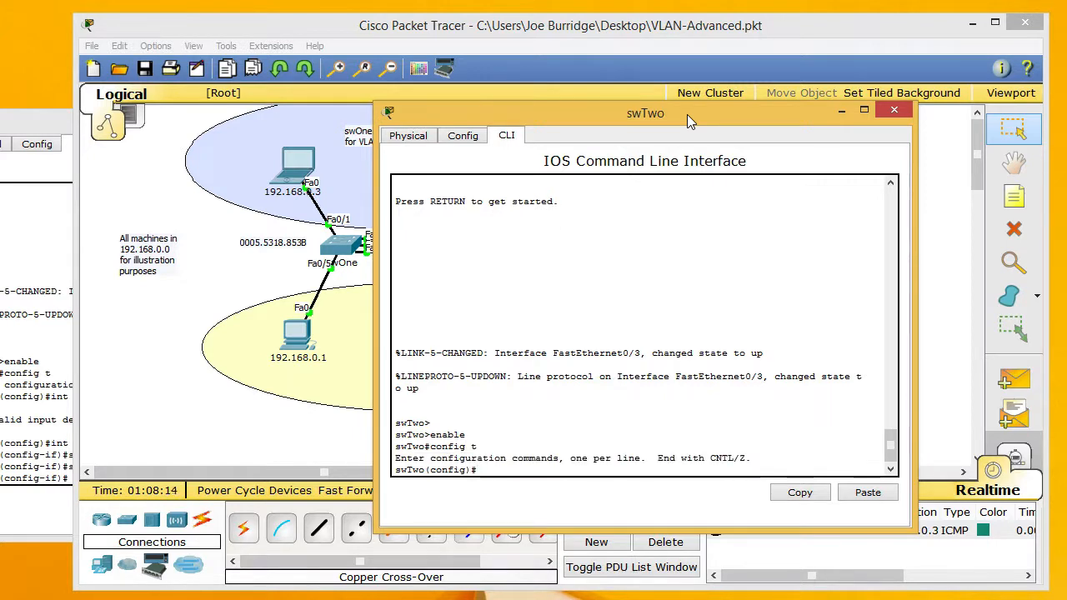
- Enter interface port-channel 1 on swTwo and make it an access port in VLAN 10
type("int port")
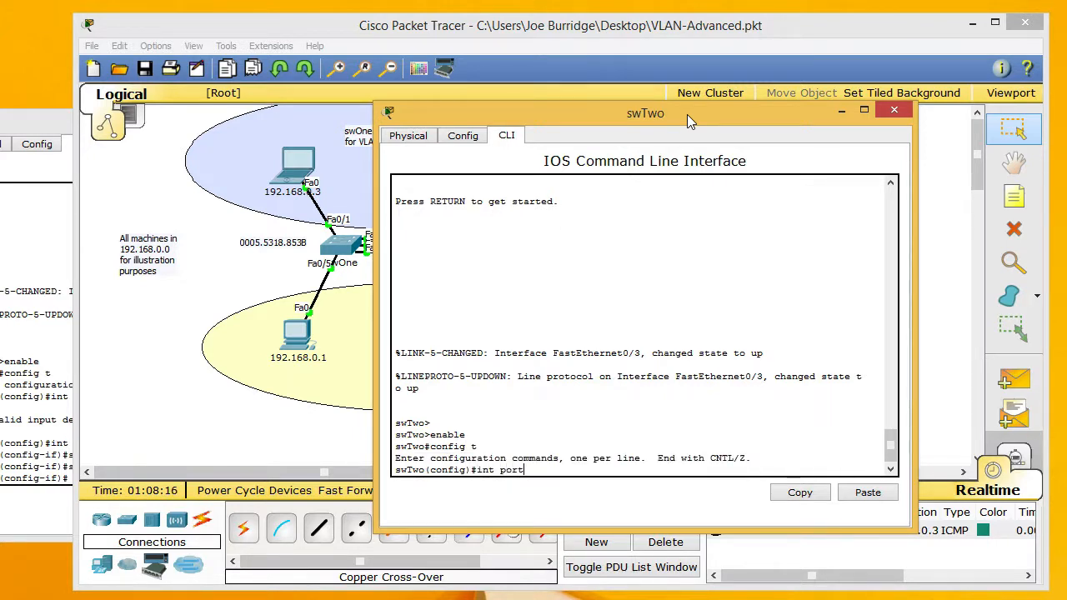
type("-channel 1")
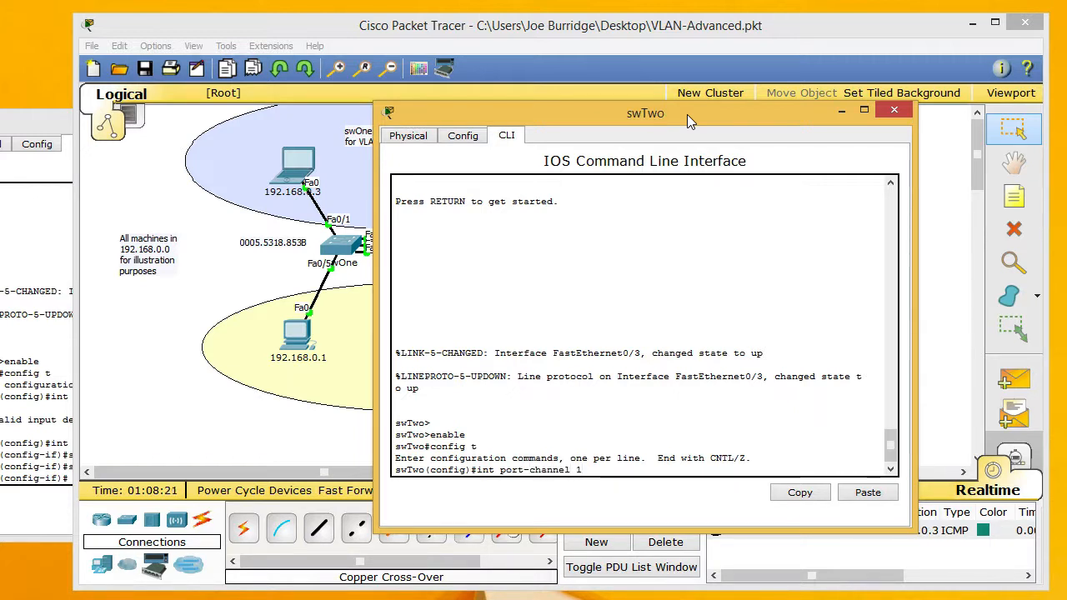
key("Return")
type("s")
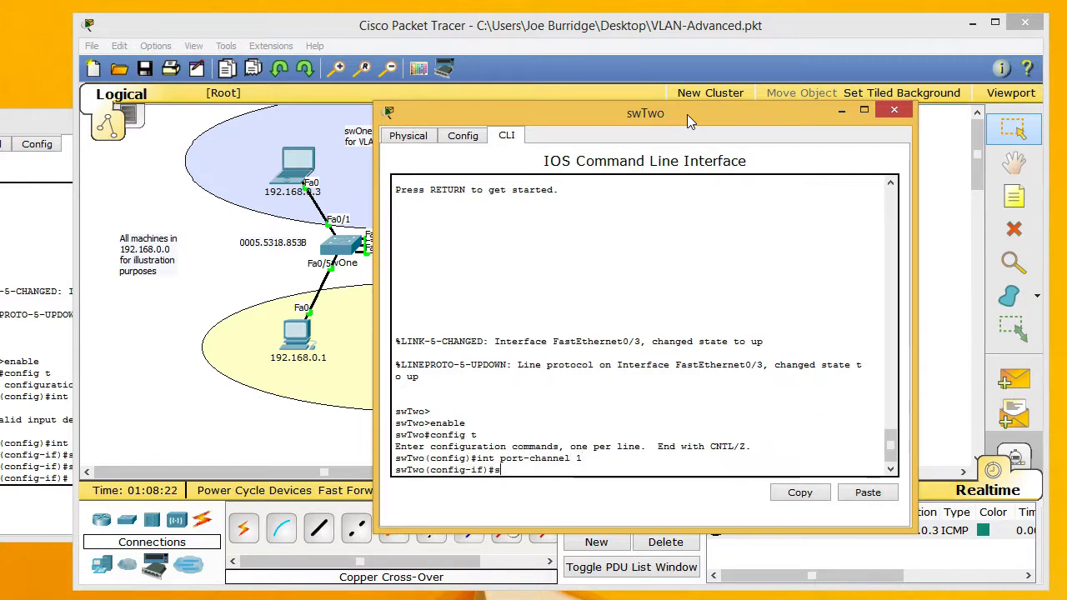
type("w mode access")
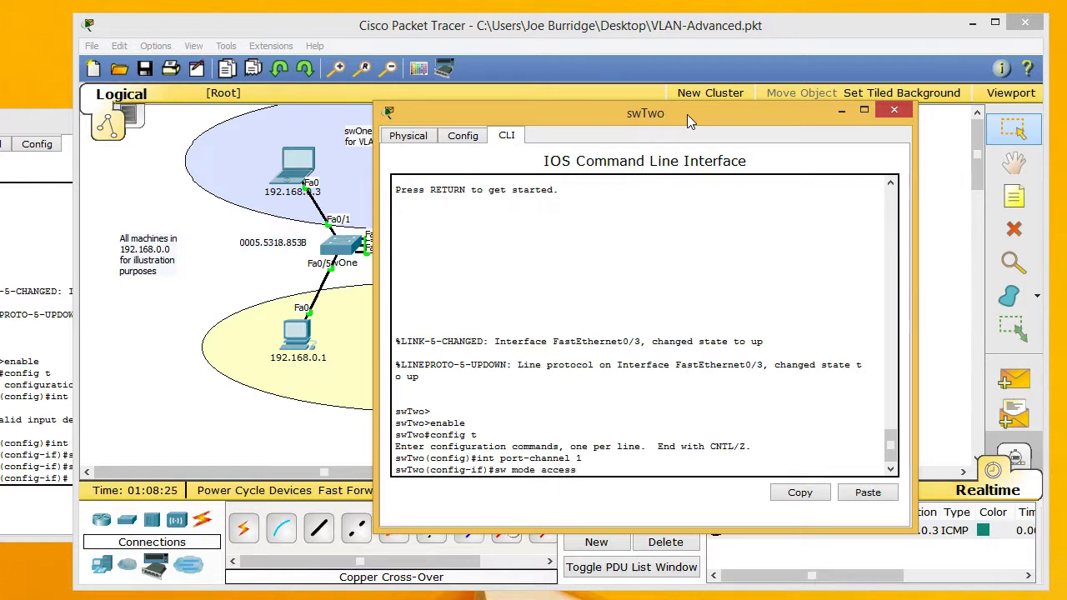
key("Return")
type("swTwo(config-if)#s")
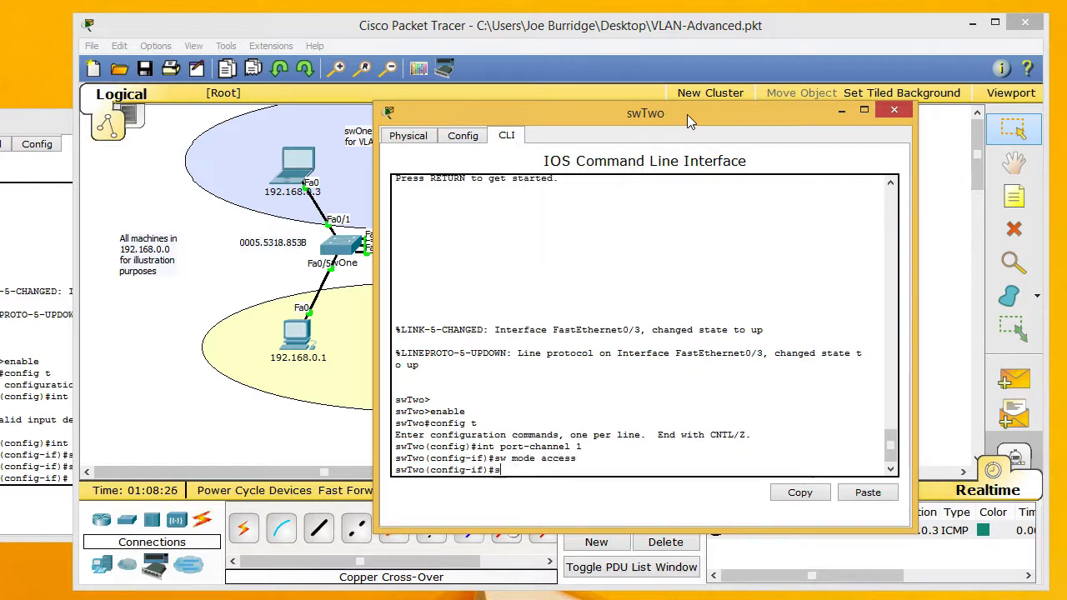
type("w access vlan 10")
key("Return")
key("Return")
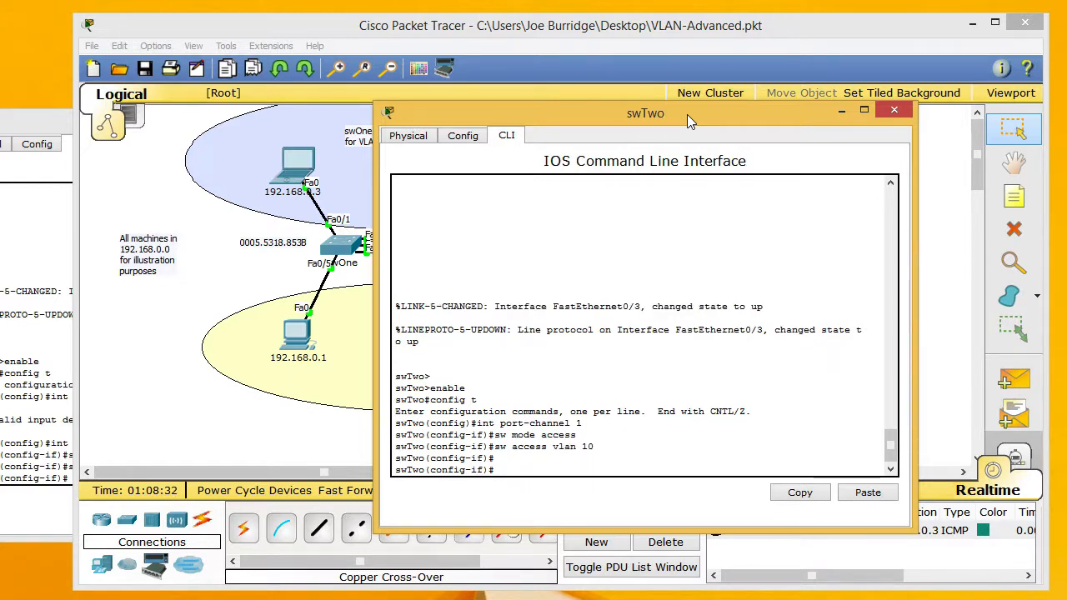
- Return to swOne's command line, enter interface fa0/2 and move the window fully into view
left_click(56, 265)
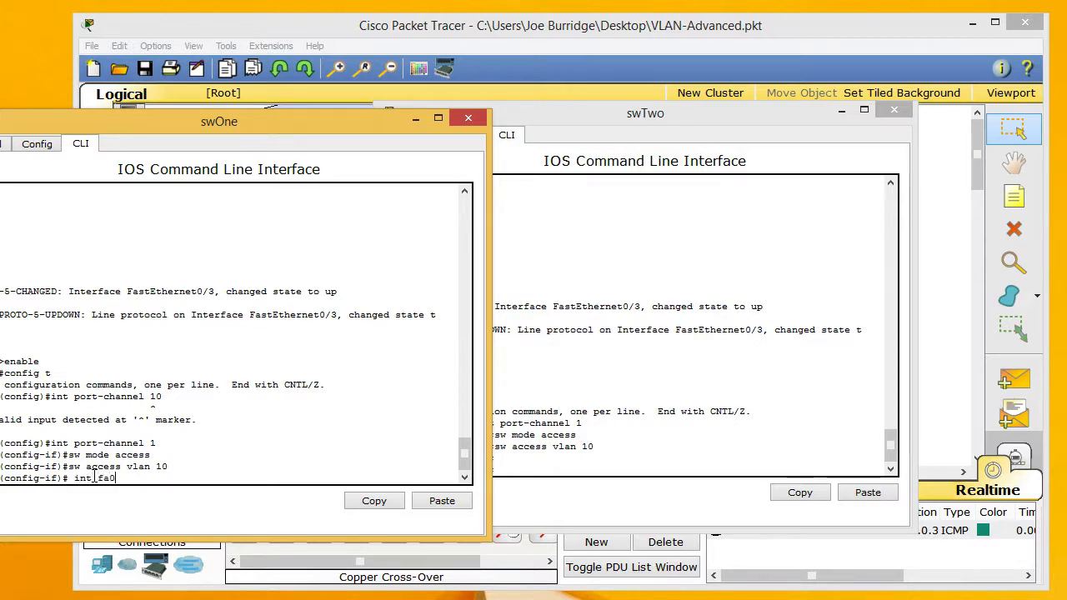
type("/2")
key("Return")
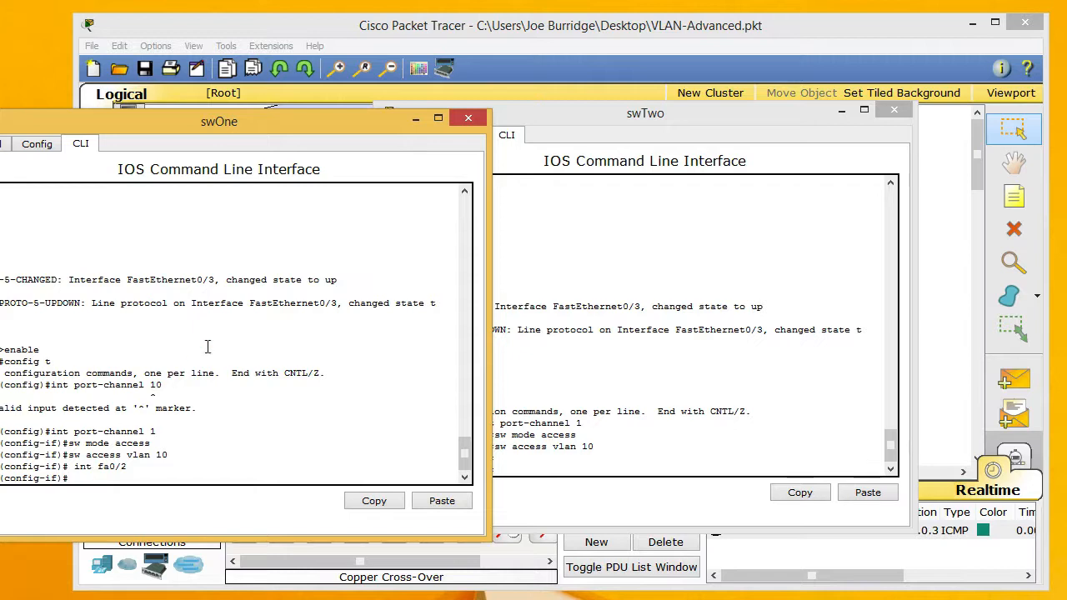
left_click_drag(387, 110, 482, 110)
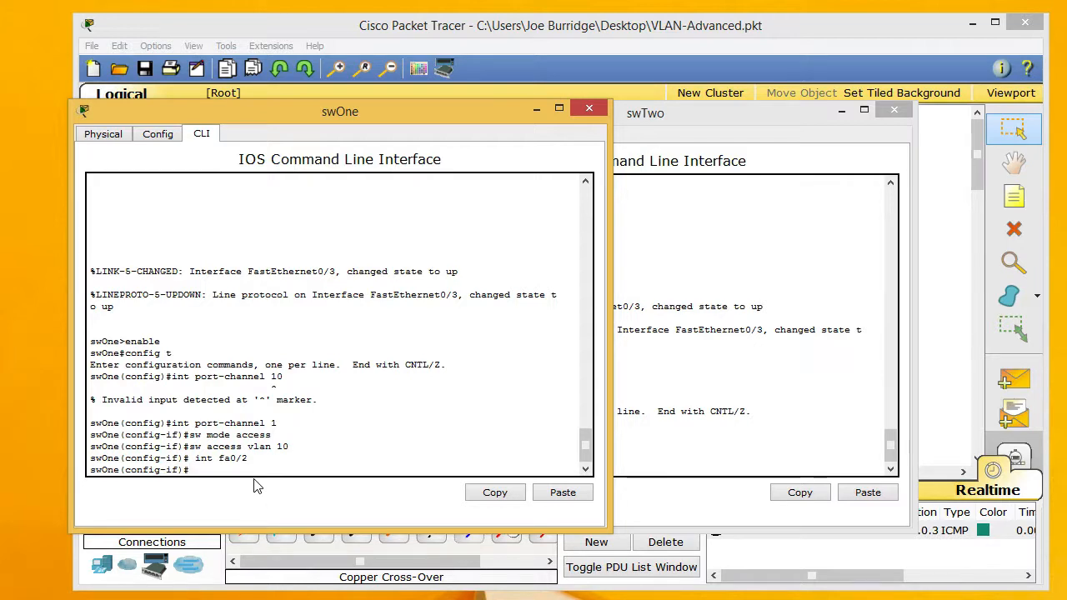
- Try to add swOne's fa0/2 to the port channel with channel-group 1 mode access
type("annel-group 1 mode a")
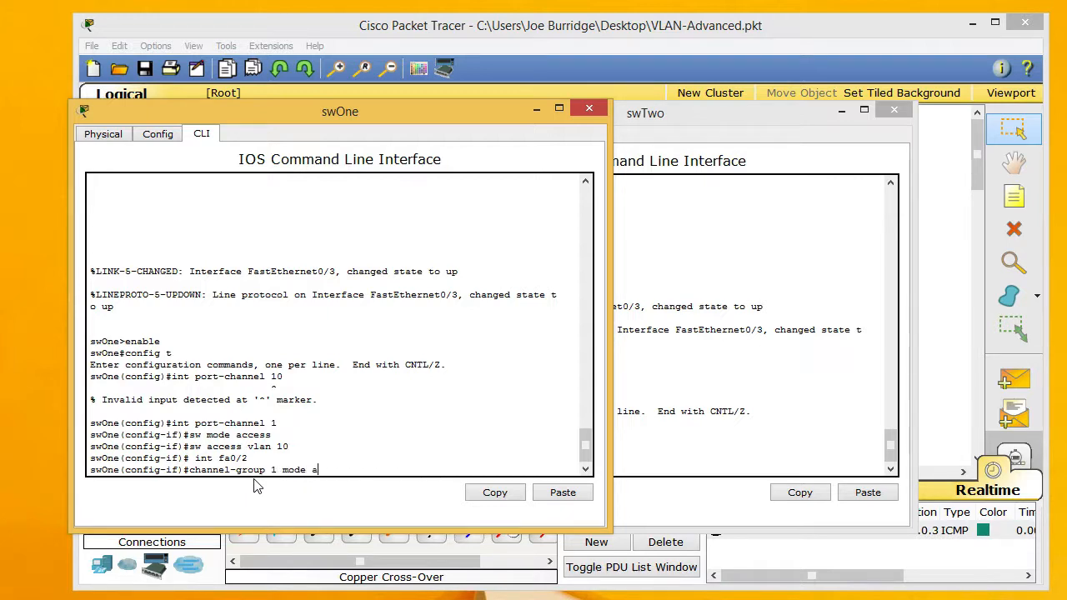
type("ccess")
key("Return")
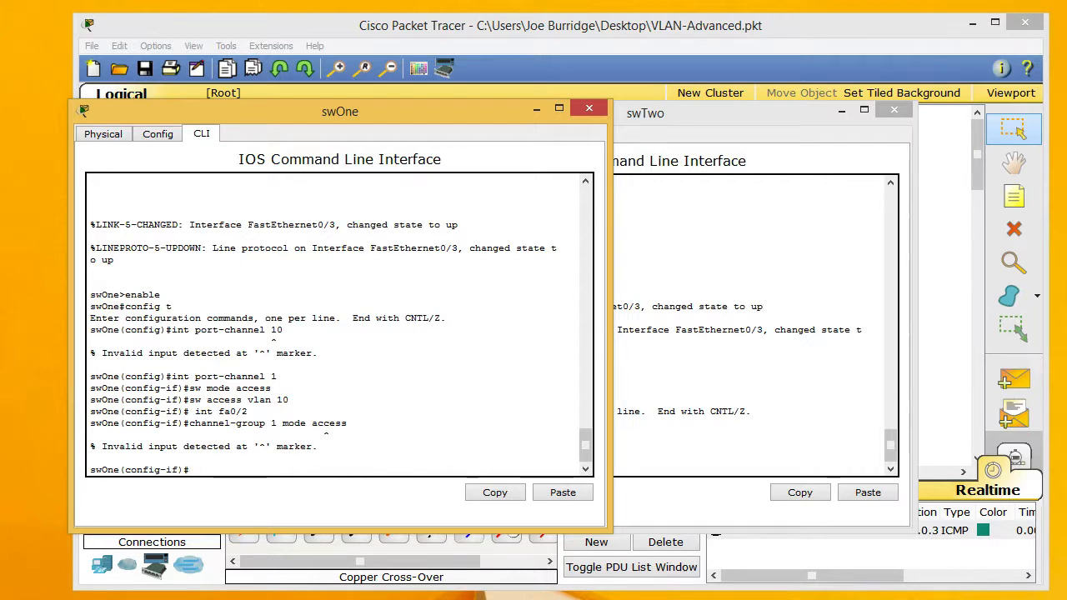
- Add swOne's fa0/2 to the port channel with channel-group 1 mode active
key("Up")
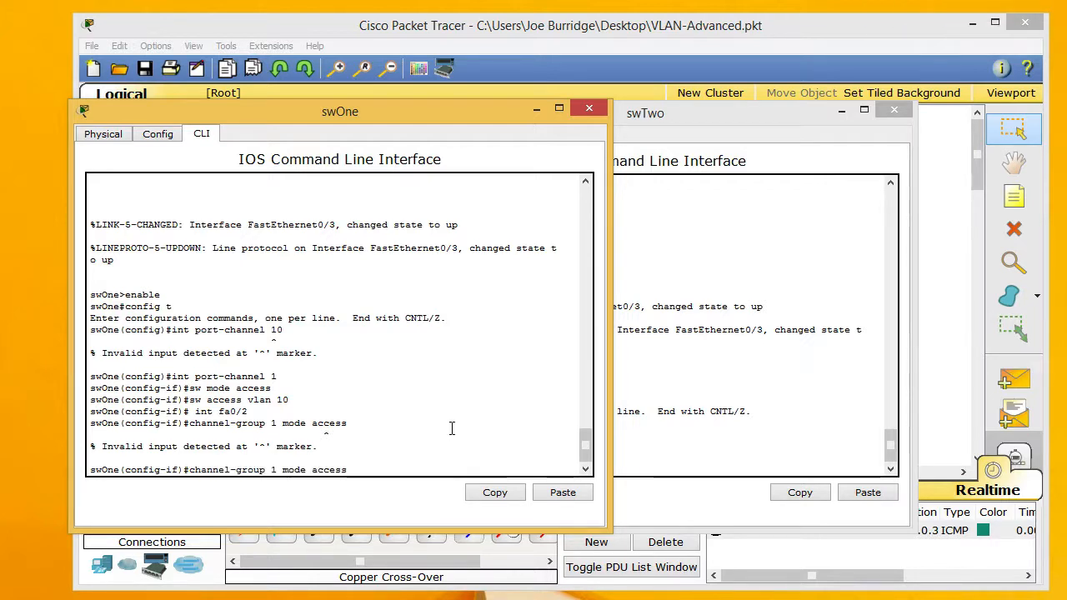
key("BackSpace")
key("BackSpace")
key("BackSpace")
type("ctive")
key("Return")
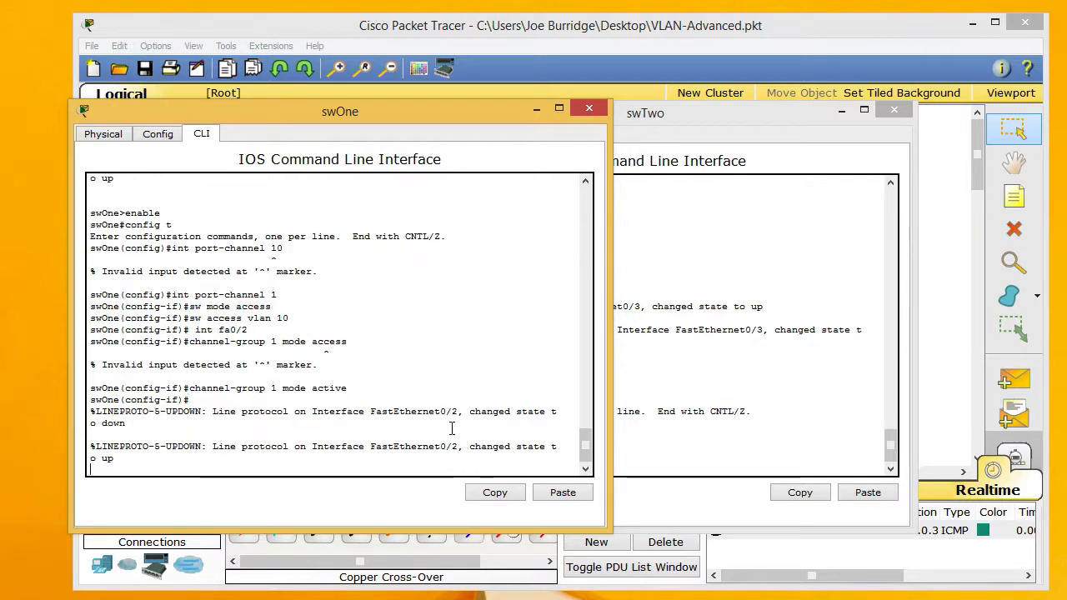
key("Return")
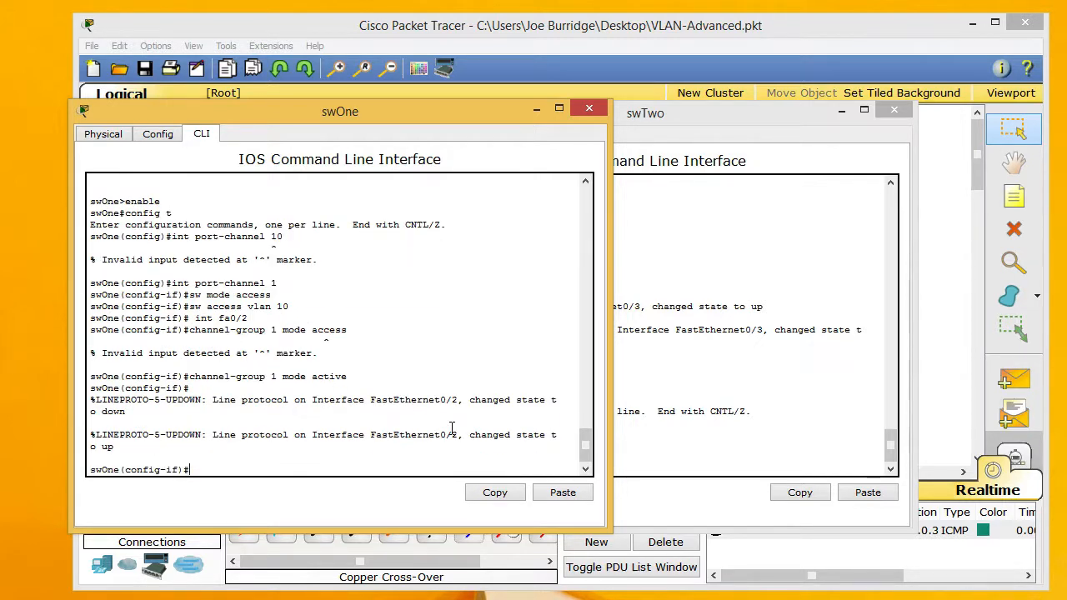
- Enter interface fa0/3 on swOne and add it to the port channel with channel-group 1 mode active
type("int fa0/3")
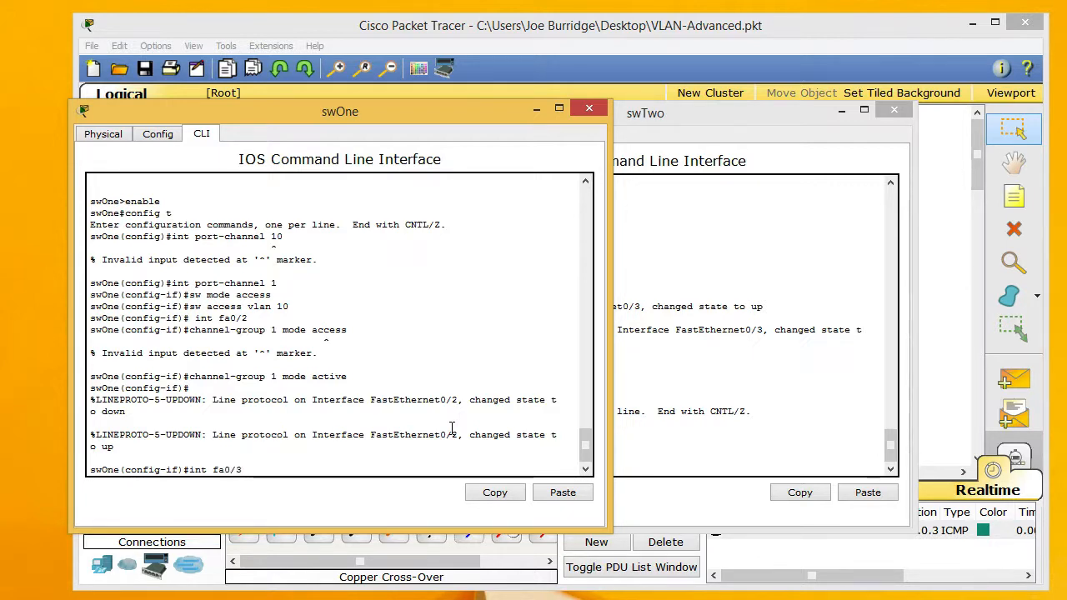
key("Return")
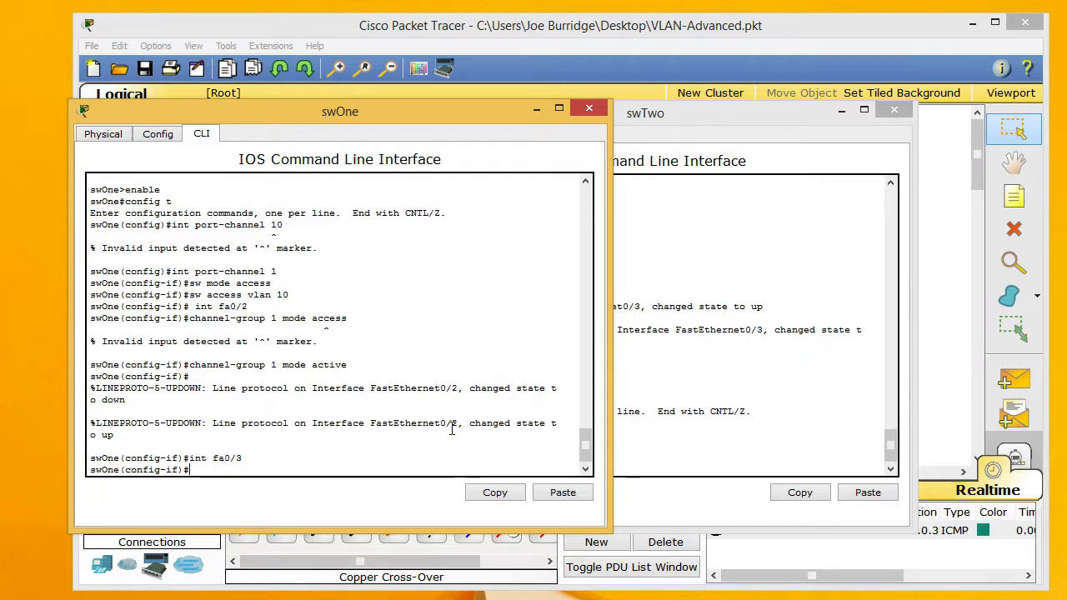
type("channel-group")
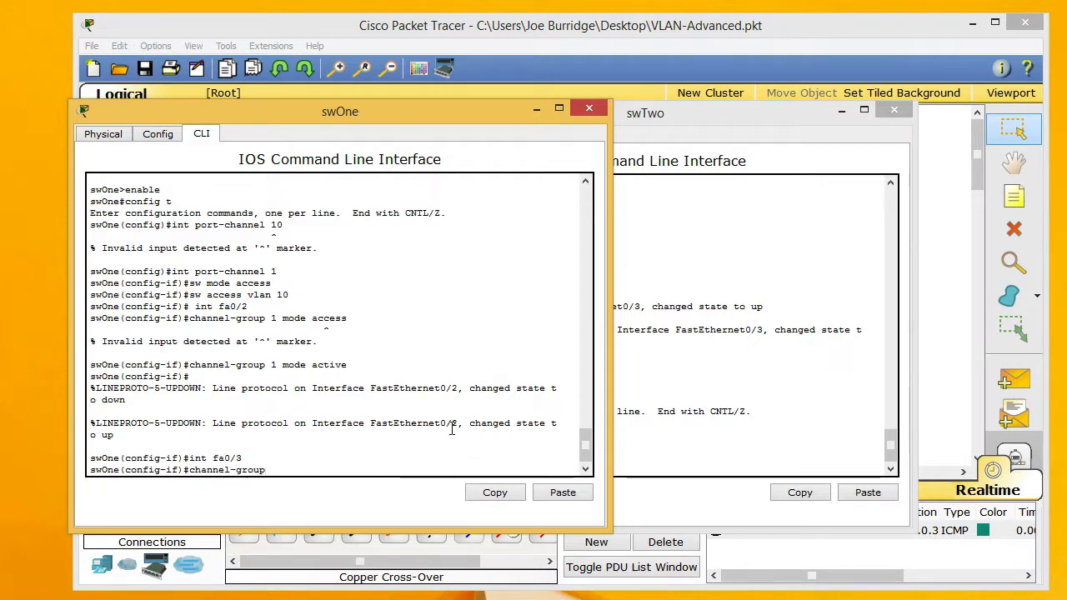
type(" 1 mode active")
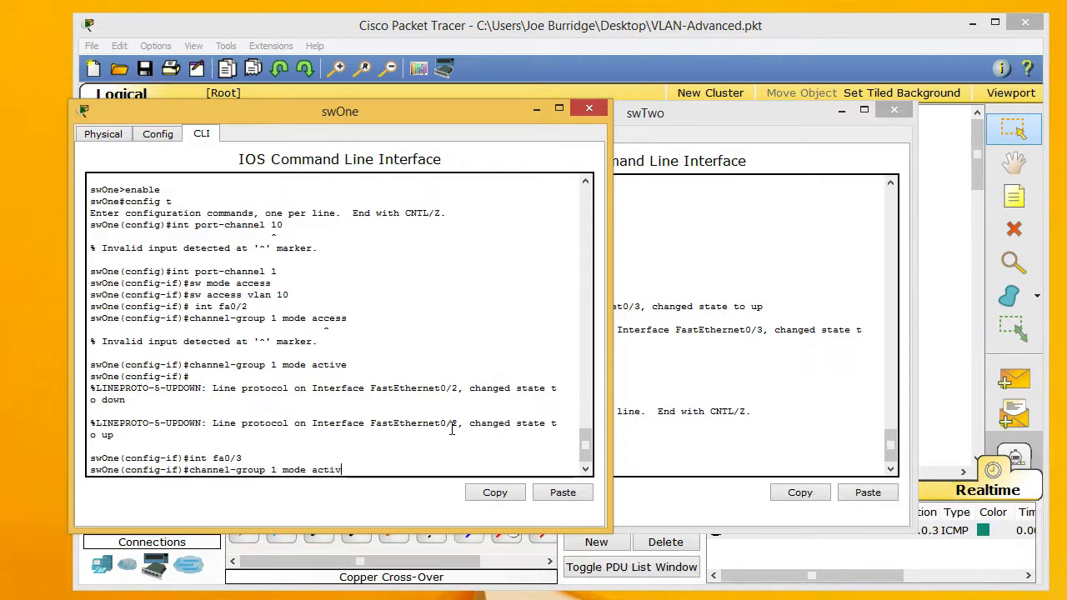
key("Return")
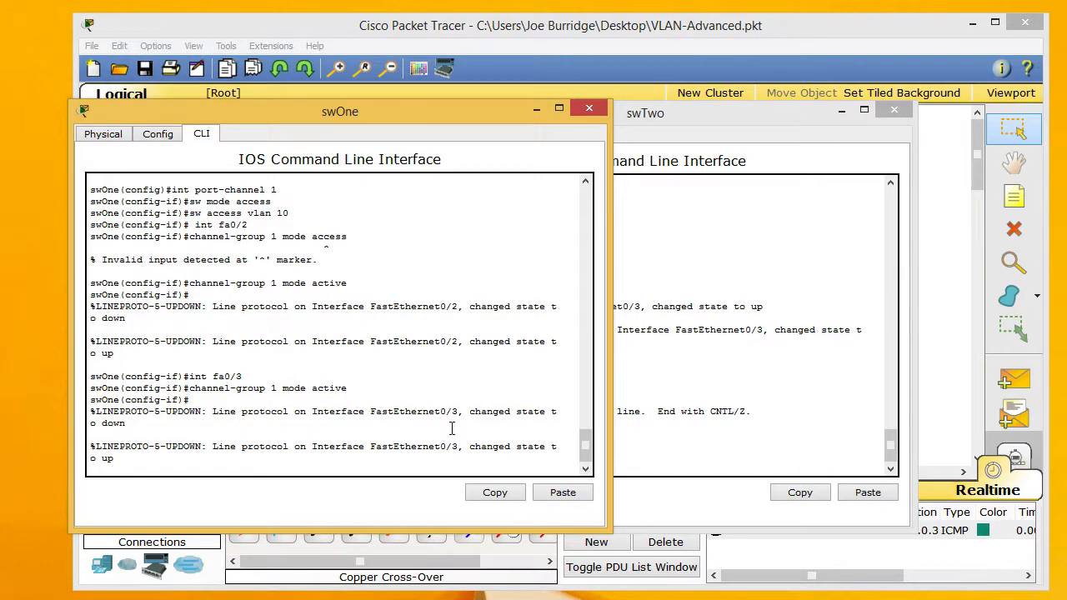
key("Return")
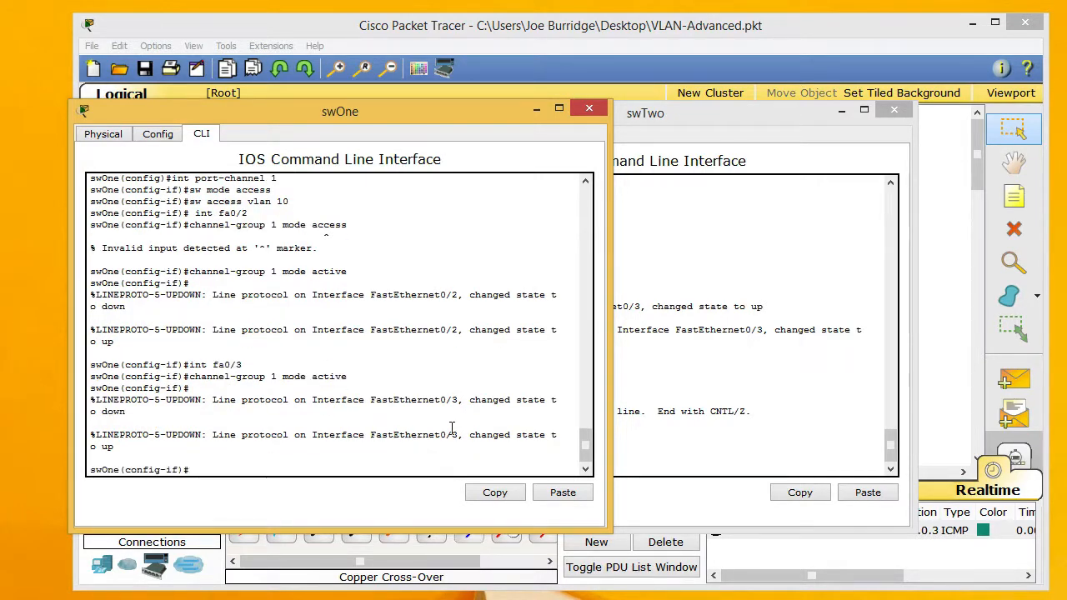
- Enter interface fa0/2 on swTwo and add it to the port channel with channel-group 1 mode active
left_click(745, 352)
left_click(527, 471)
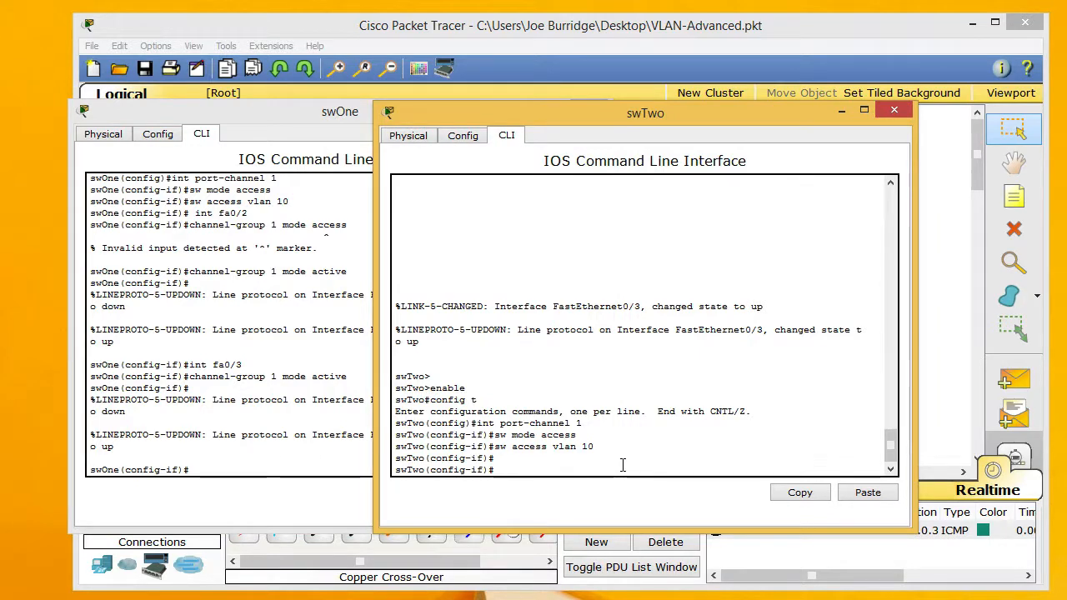
type("int fa0/2")
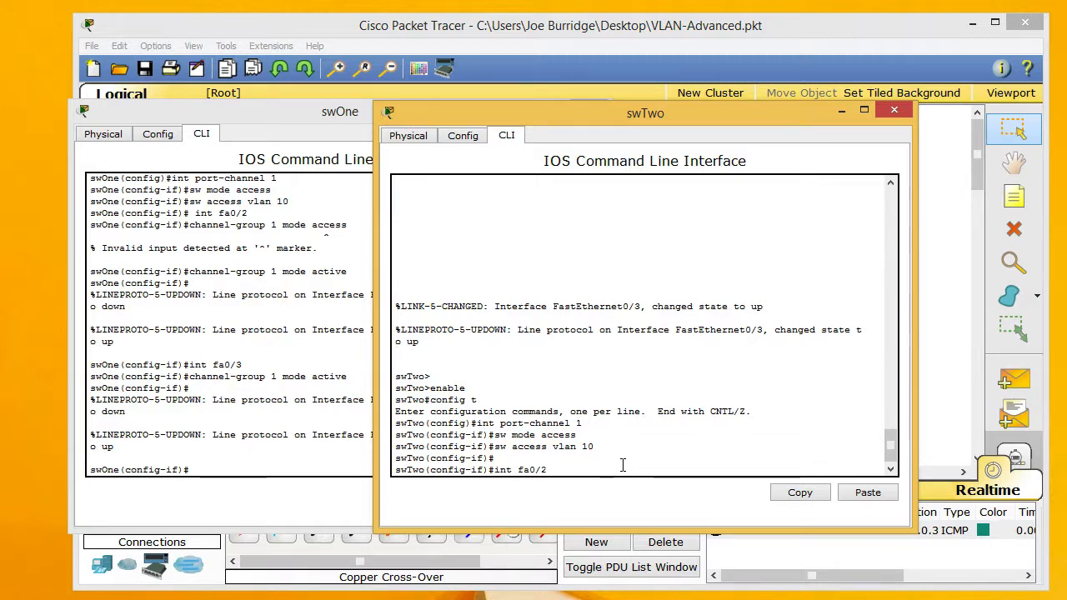
key("Return")
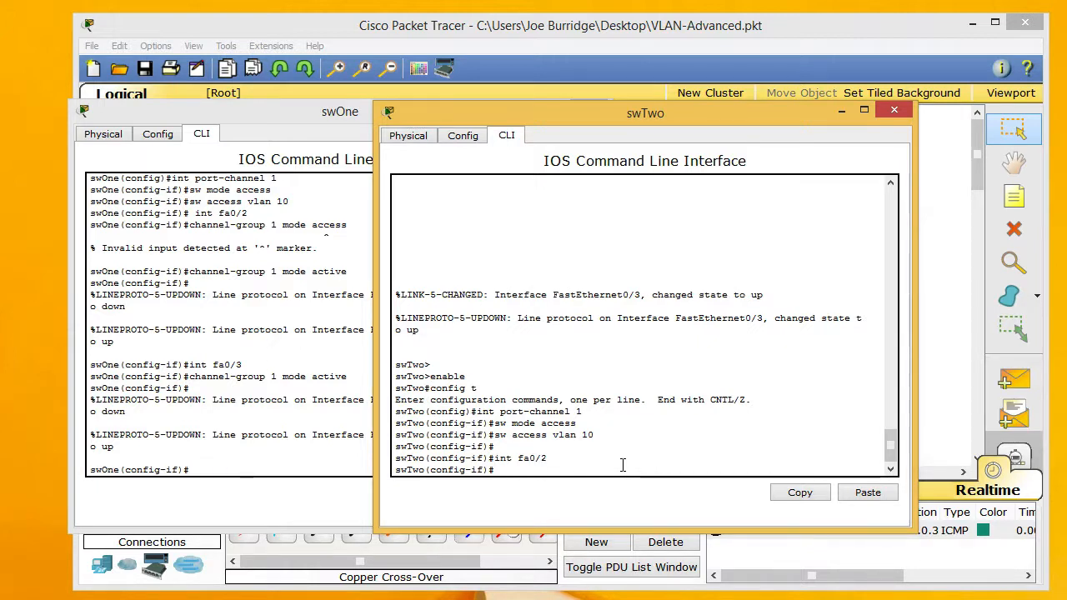
type("channel-group 1 mode a")
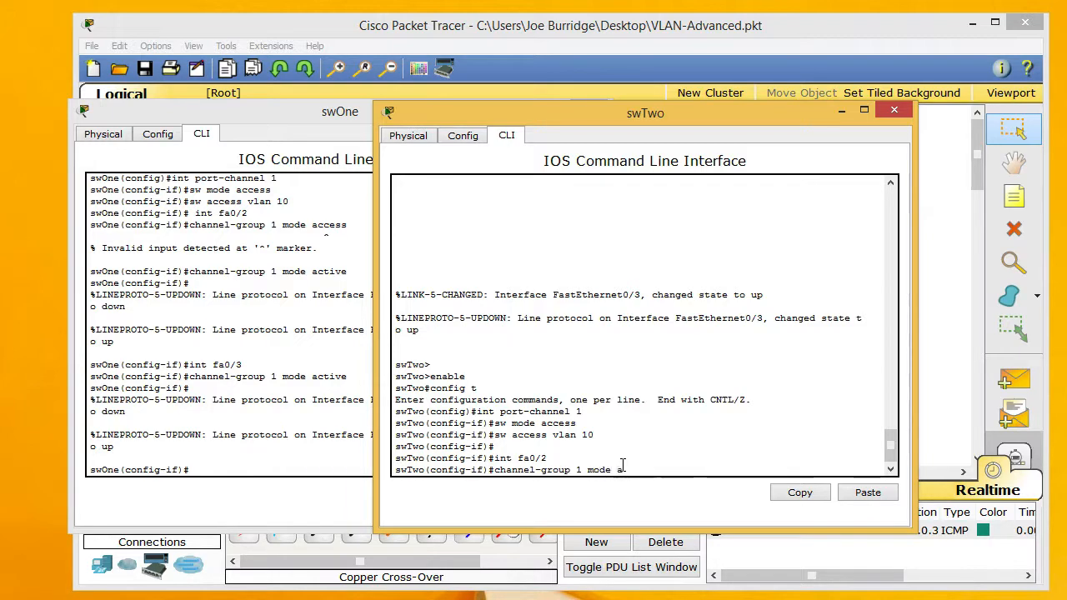
type("ctive")
key("Return")
key("Return")
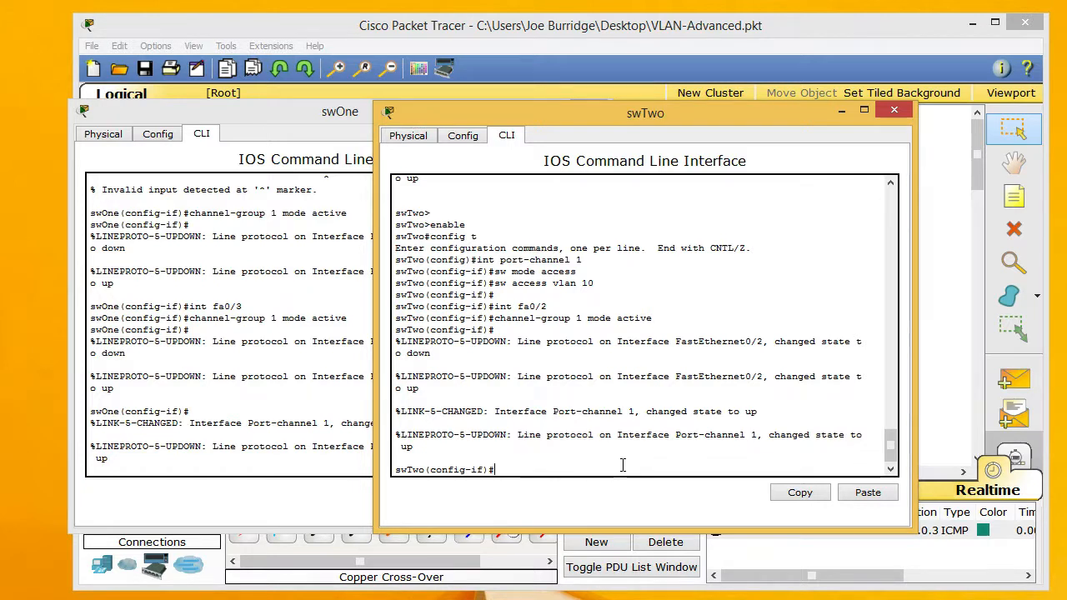
- Add swTwo's fa0/3 to the port channel with channel-group 1 mode active and exit interface configuration
type("int fa0/3")
key("Return")
key("Up")
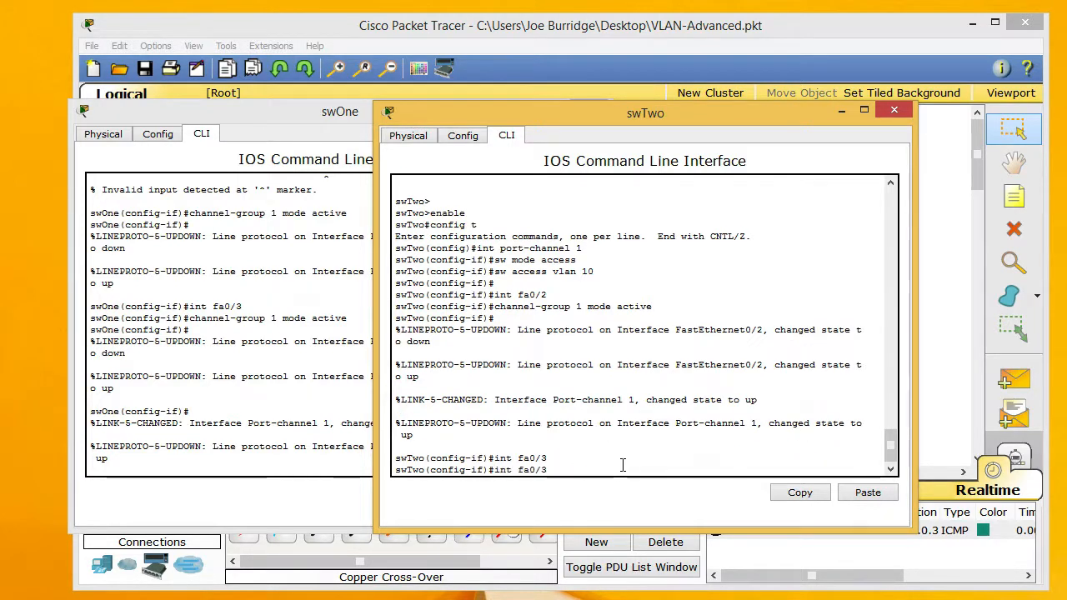
key("Up")
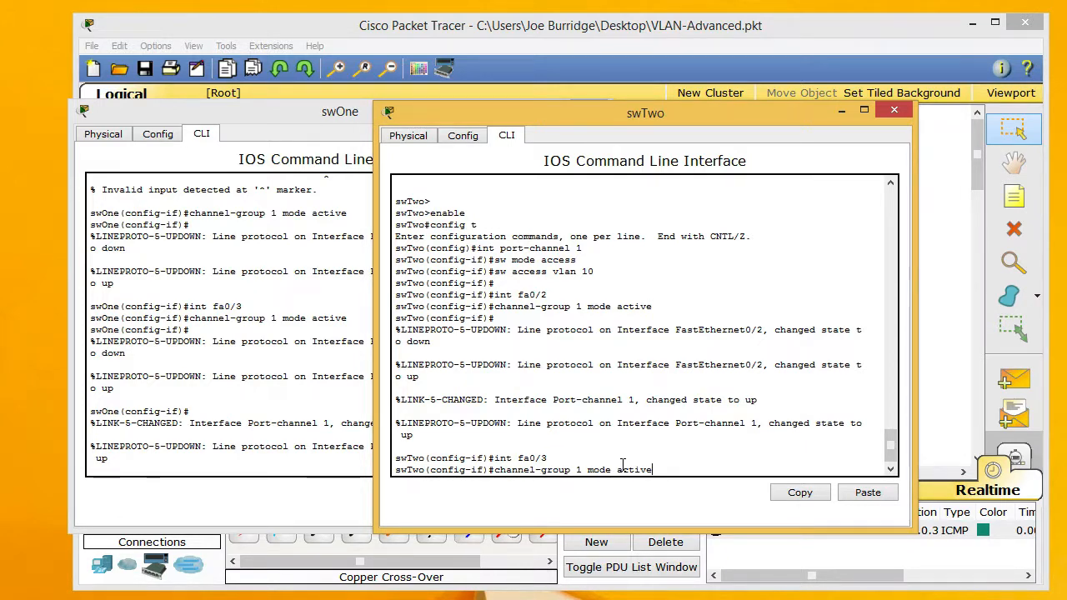
key("Return")
key("Return")
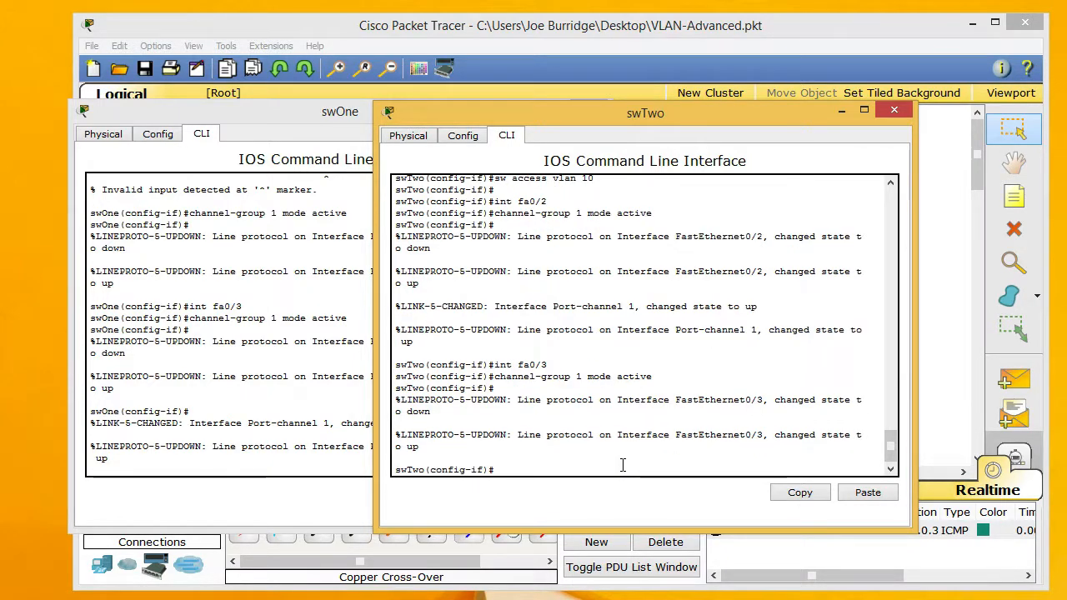
type("exit")
key("Return")
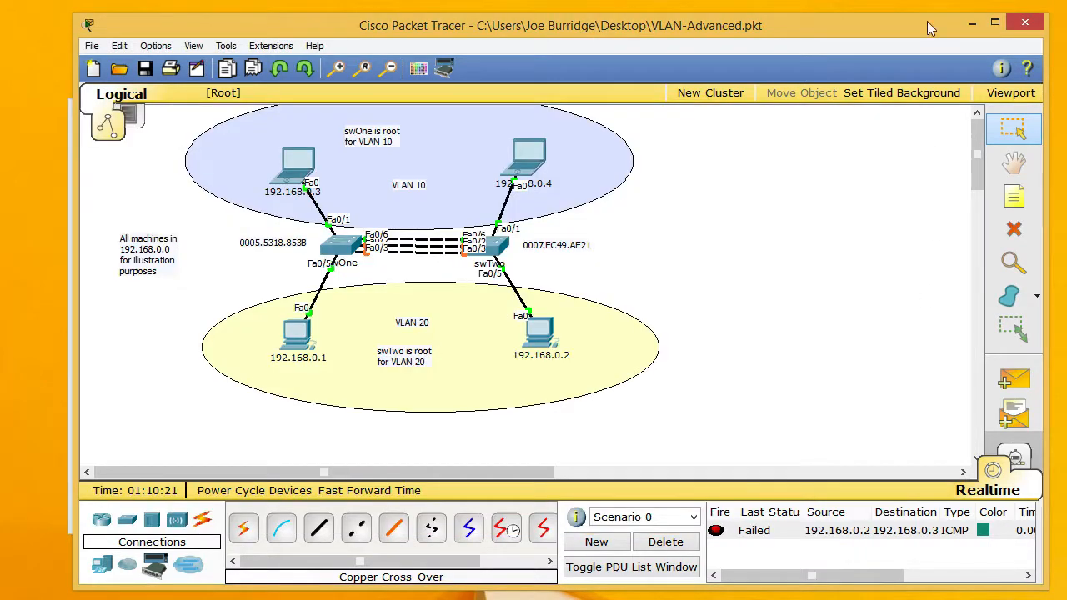
- Delete the scenario's existing PDU test and send a simple PDU from 192.168.0.2 to 192.168.0.1
left_click(882, 1)
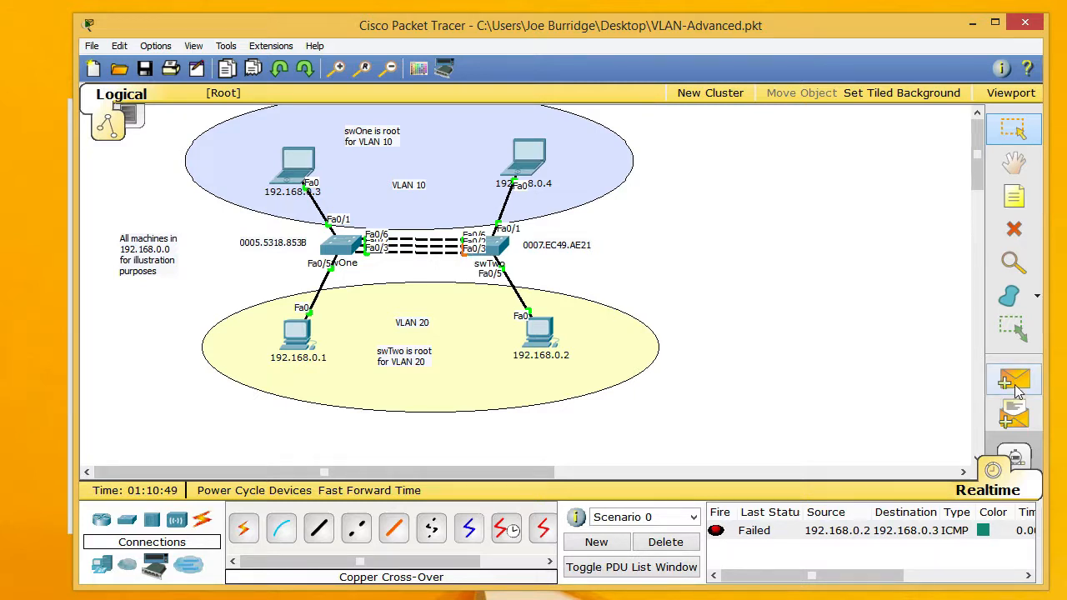
left_click(683, 544)
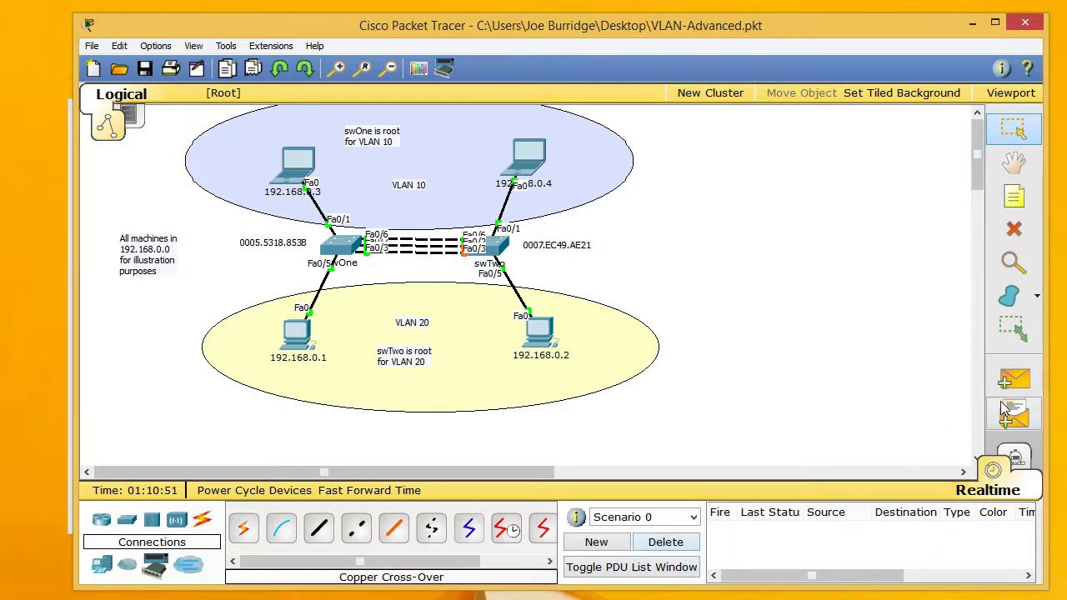
left_click(1014, 380)
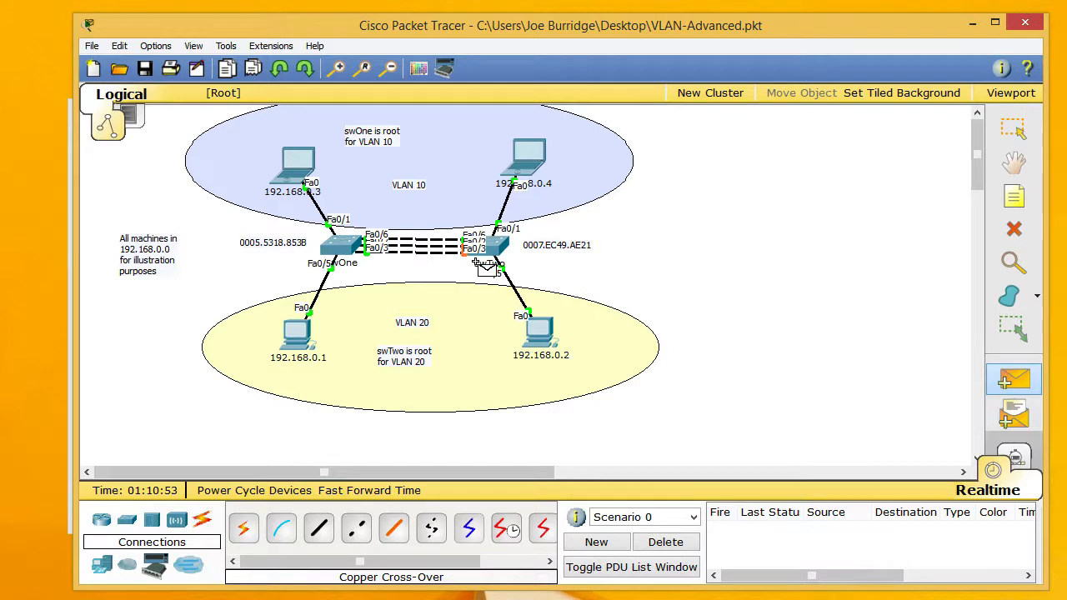
left_click(542, 337)
left_click(297, 338)
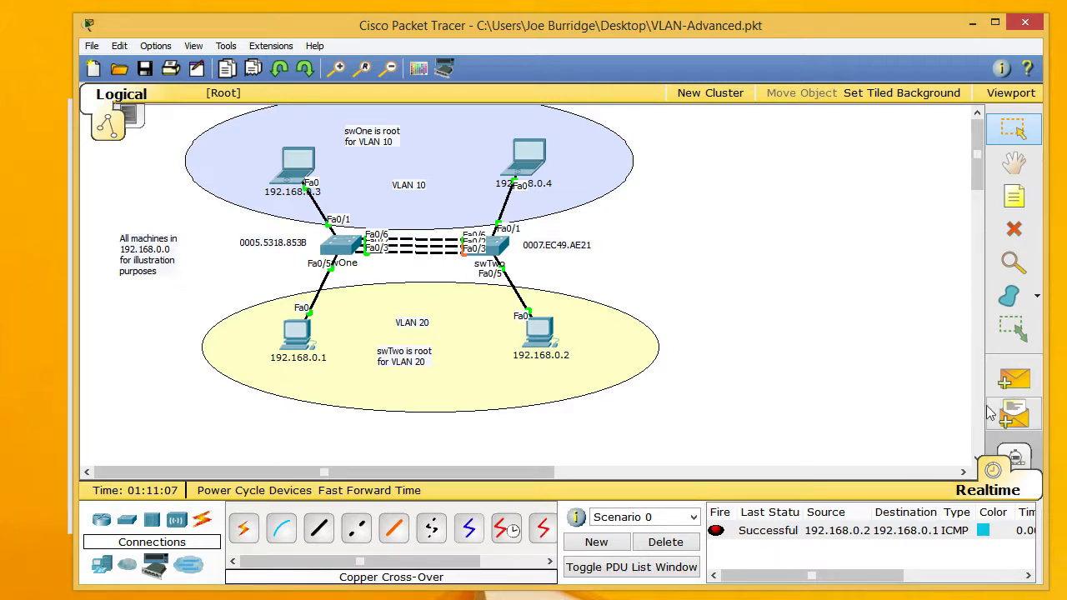
- Send a second simple PDU from 192.168.0.2 to 192.168.0.1 to repeat the VLAN 20 connectivity test
left_click(1014, 379)
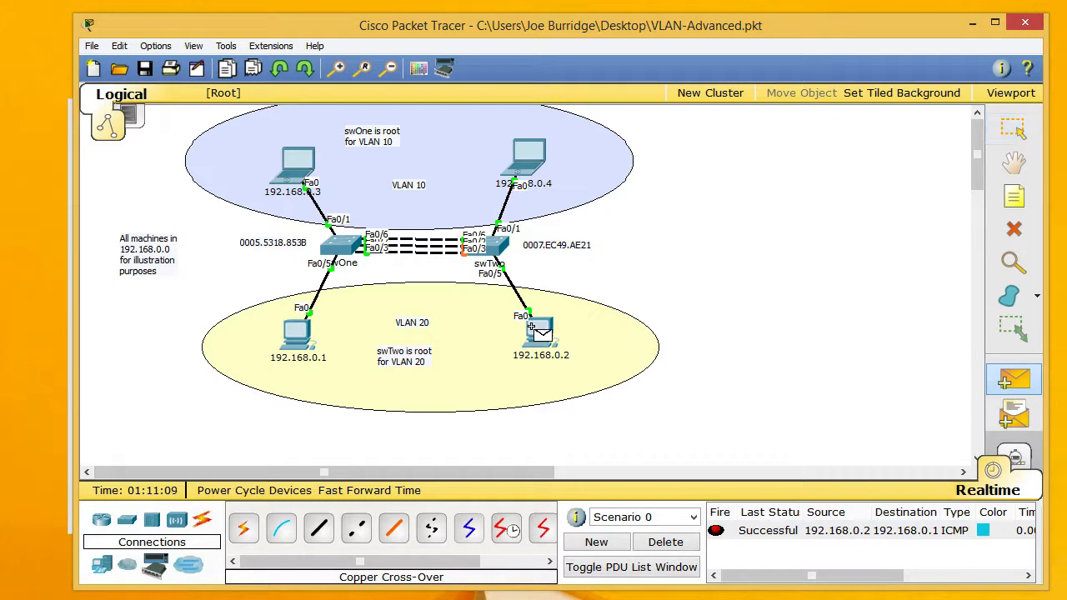
left_click(538, 330)
left_click(294, 334)
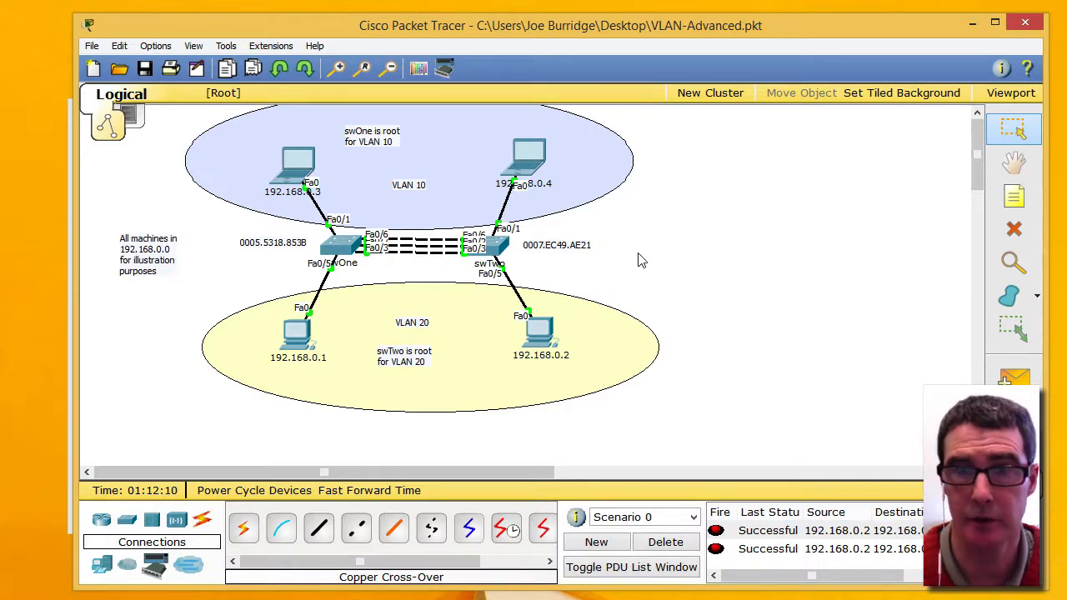
left_click(907, 1)
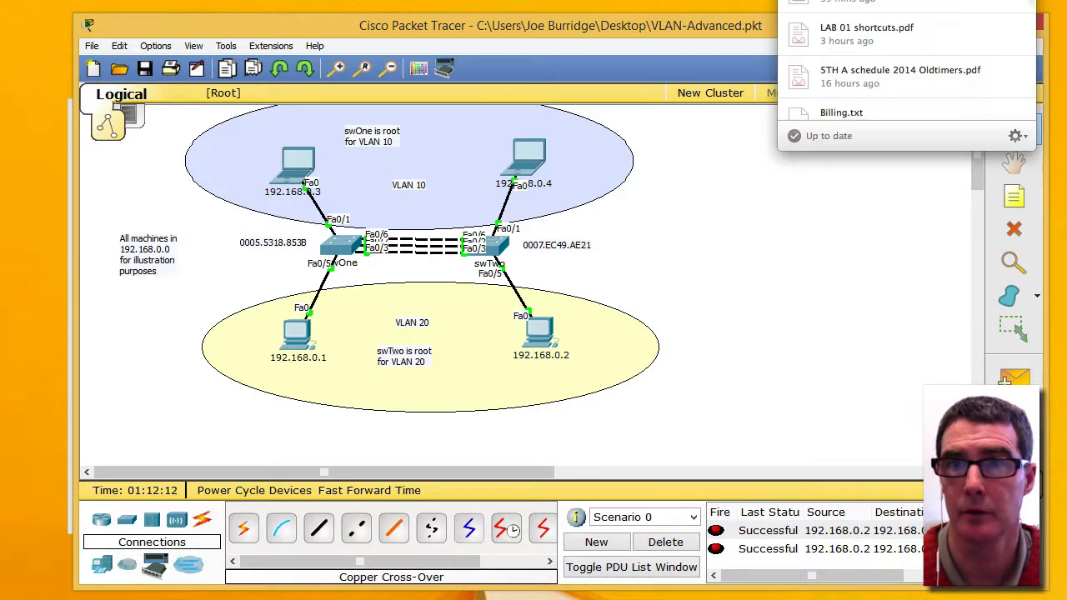
left_click(883, 1)
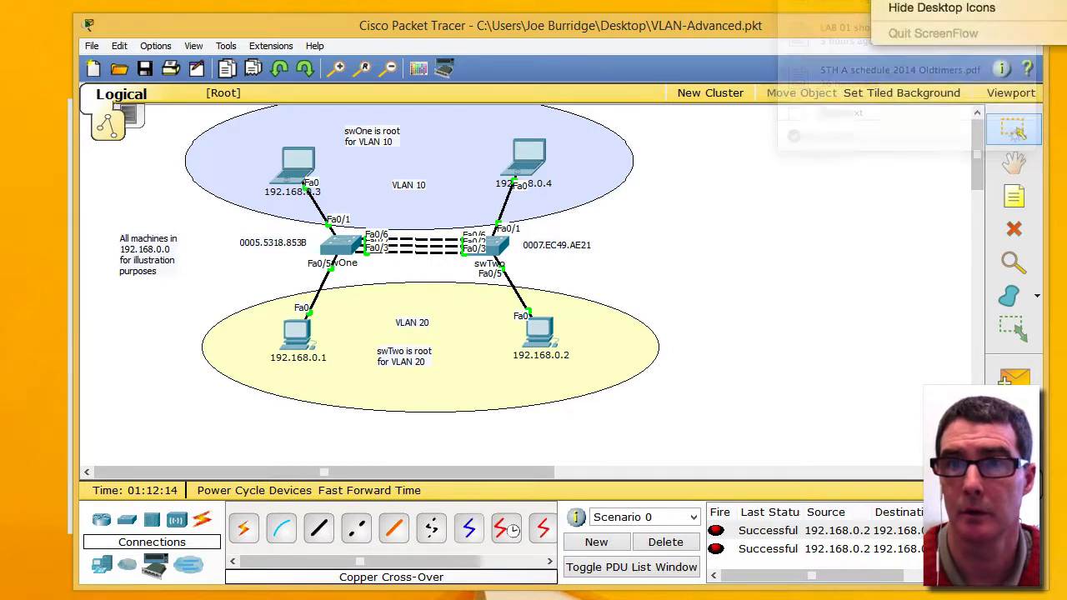